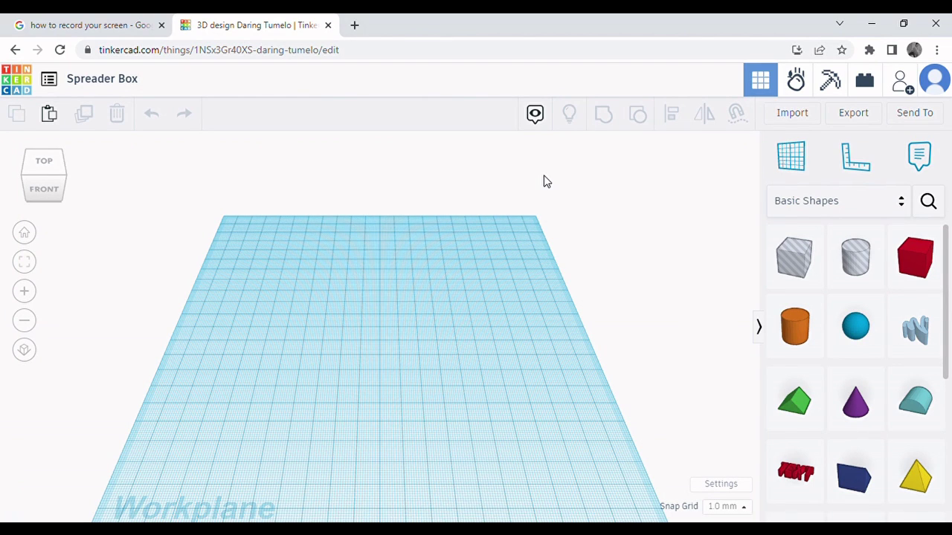
Place a solid box on the workplane and set its height to 2 mm.
drag(928, 274, 374, 314)
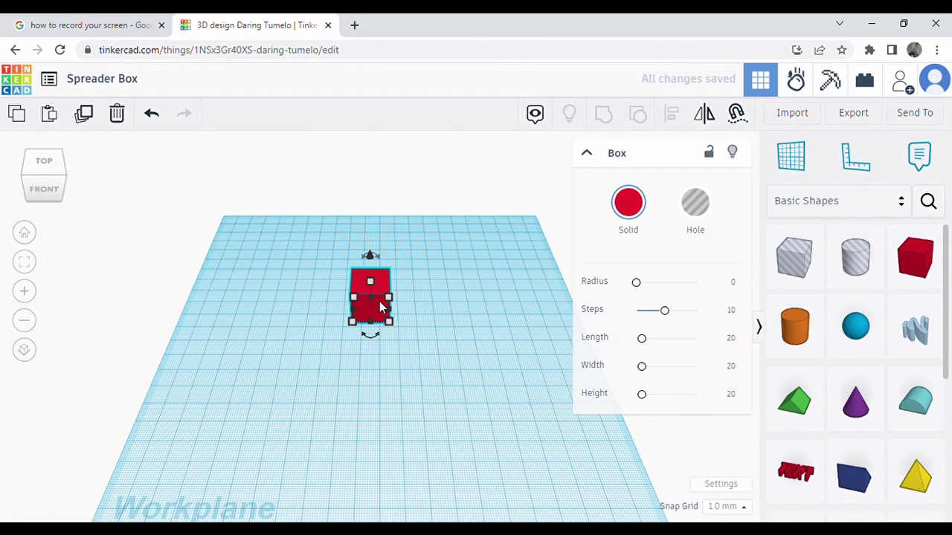
mouse_move(369, 281)
click(446, 296)
text(2)
key(Return)
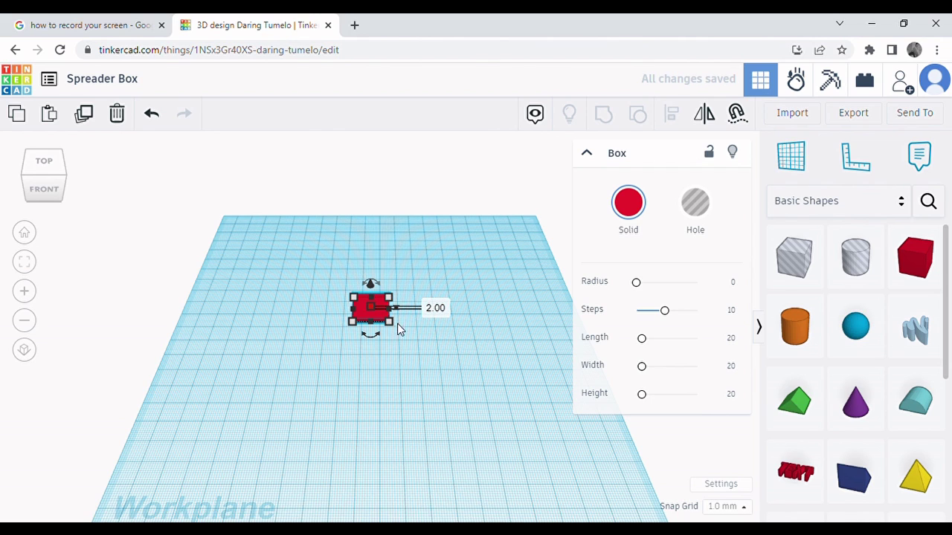
click(587, 155)
Set the flat box's length to 90 mm and its width to 36 mm to form the base plate.
mouse_move(389, 328)
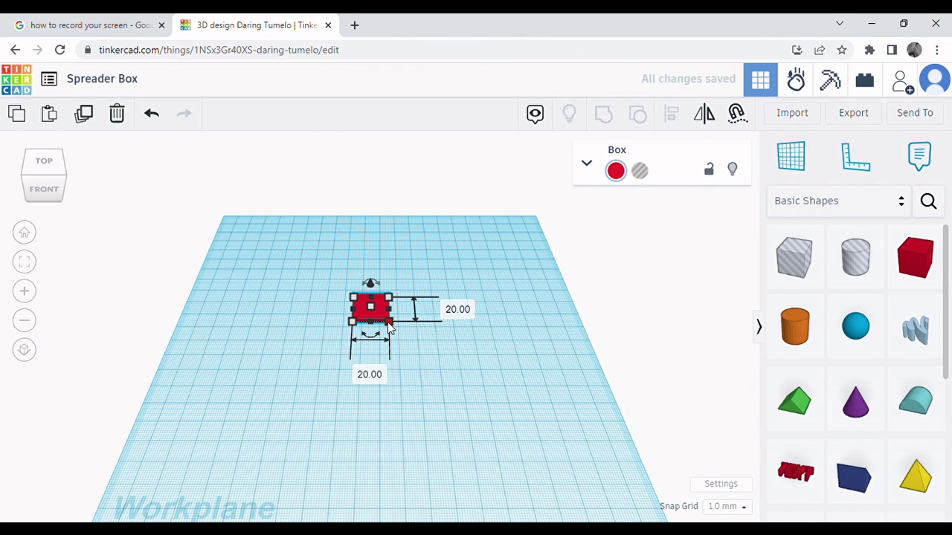
click(468, 315)
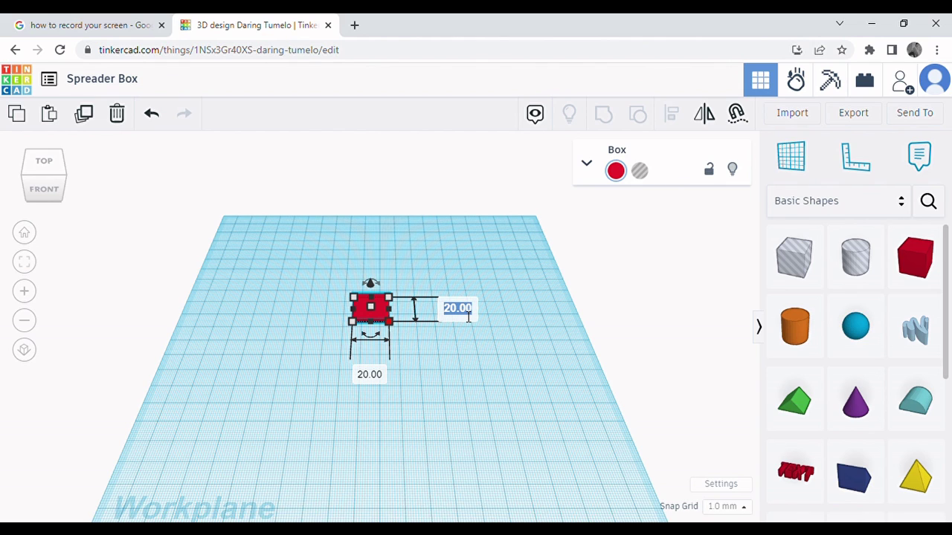
text(90)
key(Return)
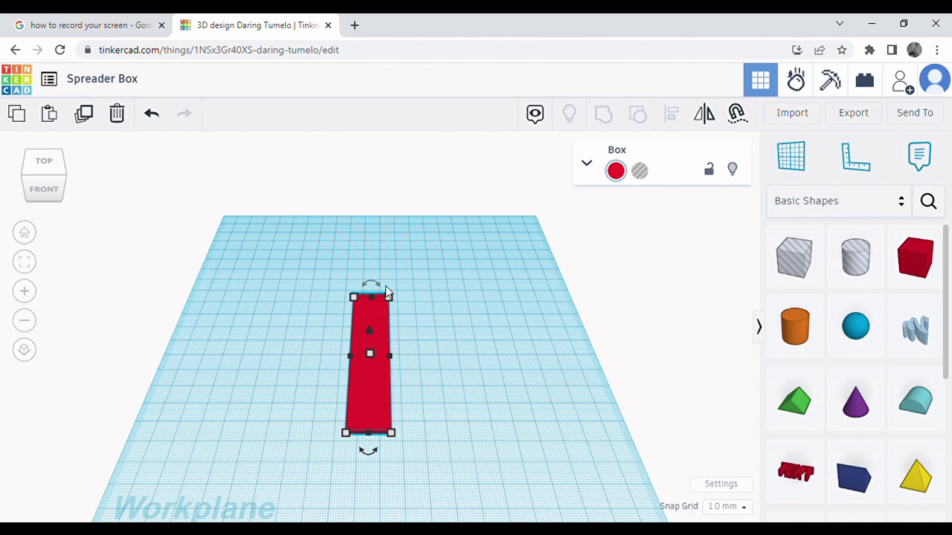
click(387, 259)
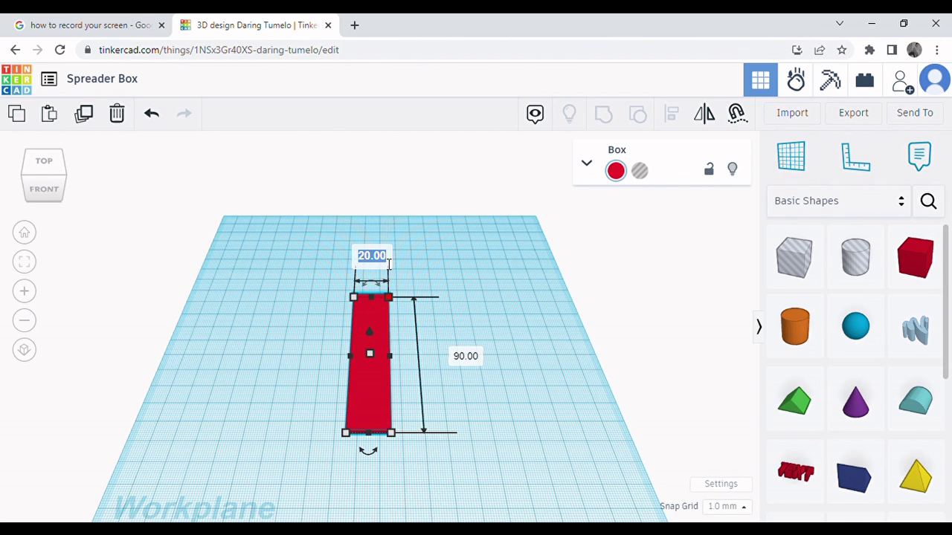
text(36)
key(Return)
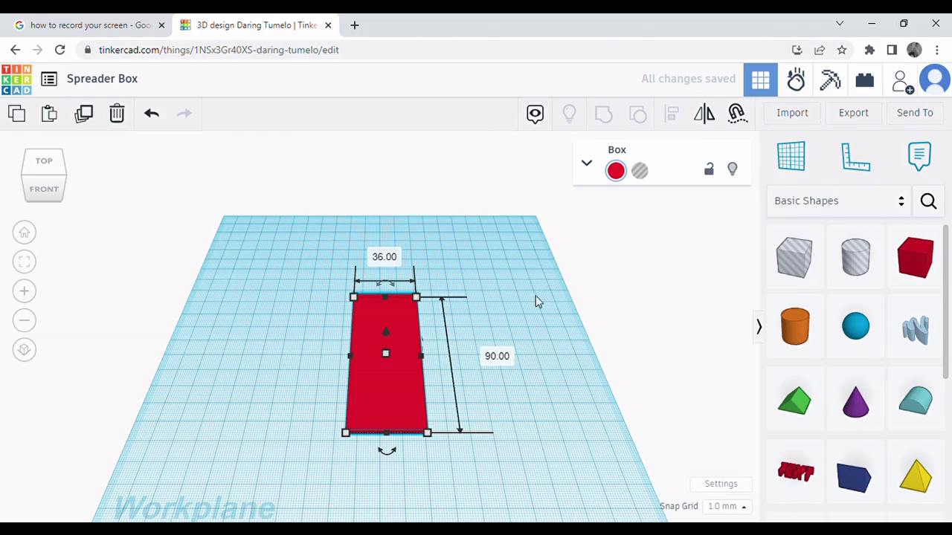
right_drag(544, 305, 544, 344)
click(542, 336)
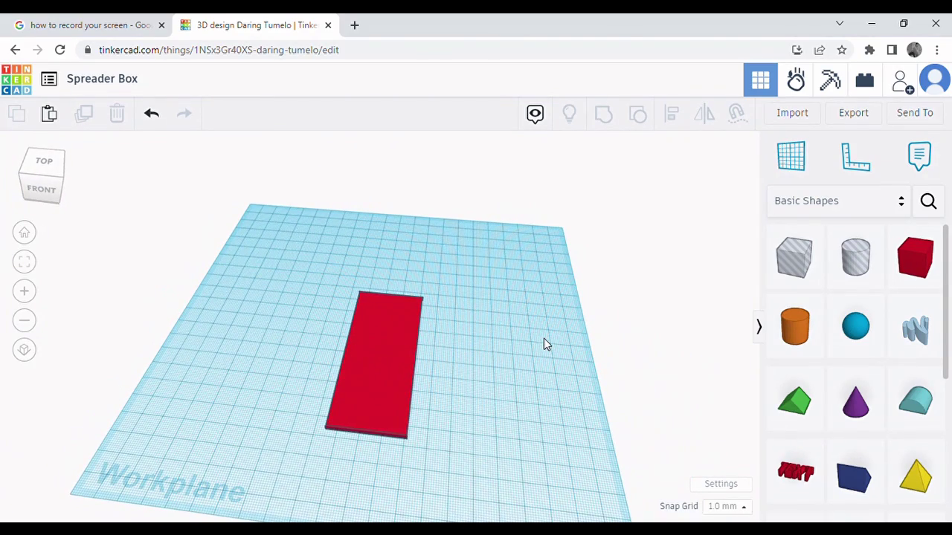
Duplicate the base plate and narrow the copy to 2 mm wide along the plate's right long edge.
click(370, 376)
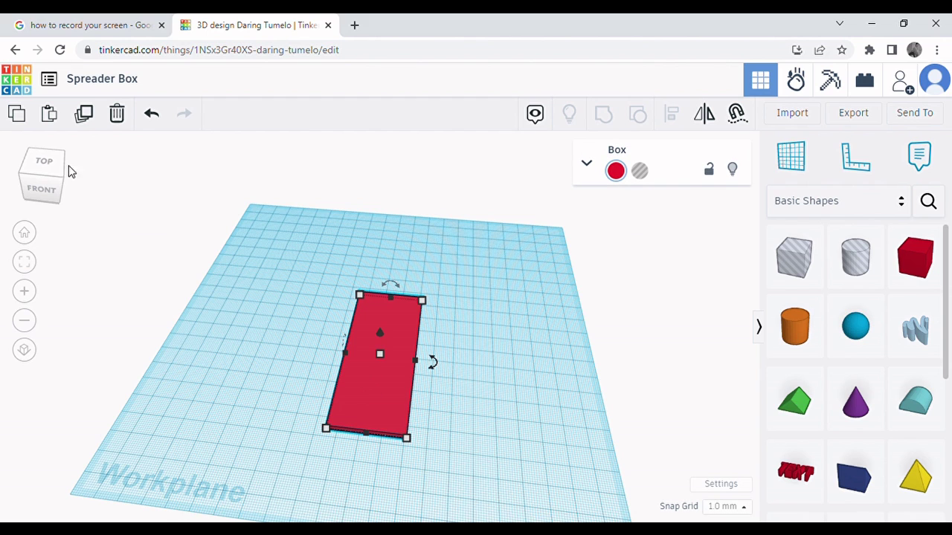
click(87, 123)
mouse_move(328, 431)
click(354, 499)
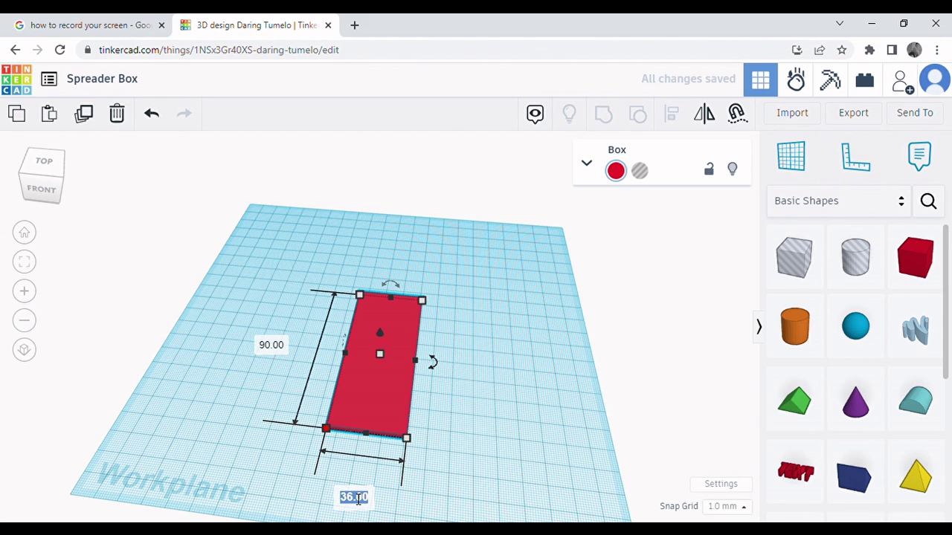
text(2)
key(Return)
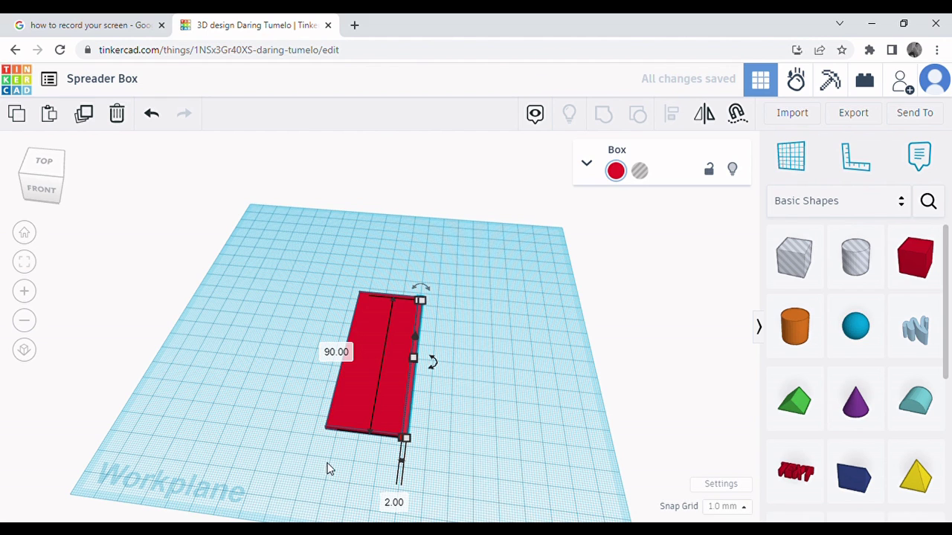
Set the height of the narrow strip on the base plate's long edge to 12 mm.
right_drag(353, 408, 339, 349)
scroll(349, 357, up, 4)
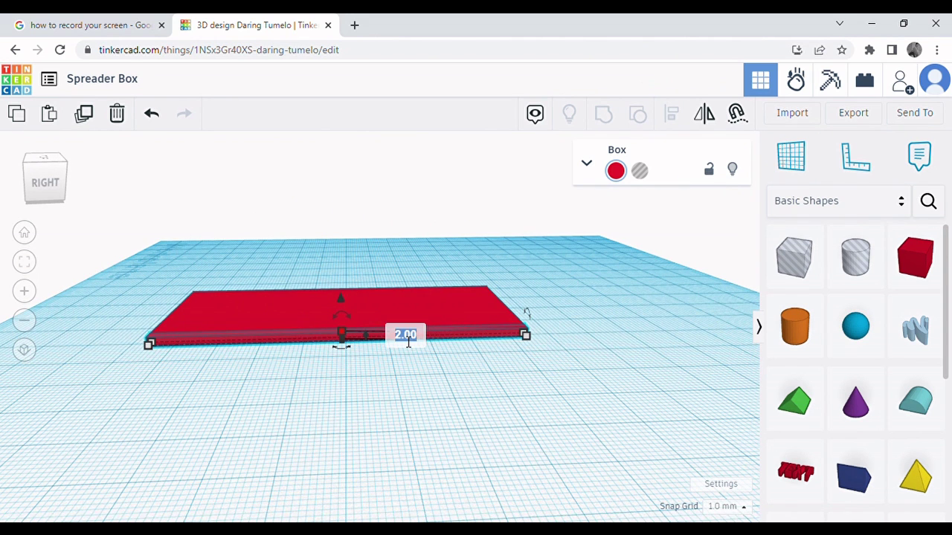
text(12)
key(Return)
click(215, 391)
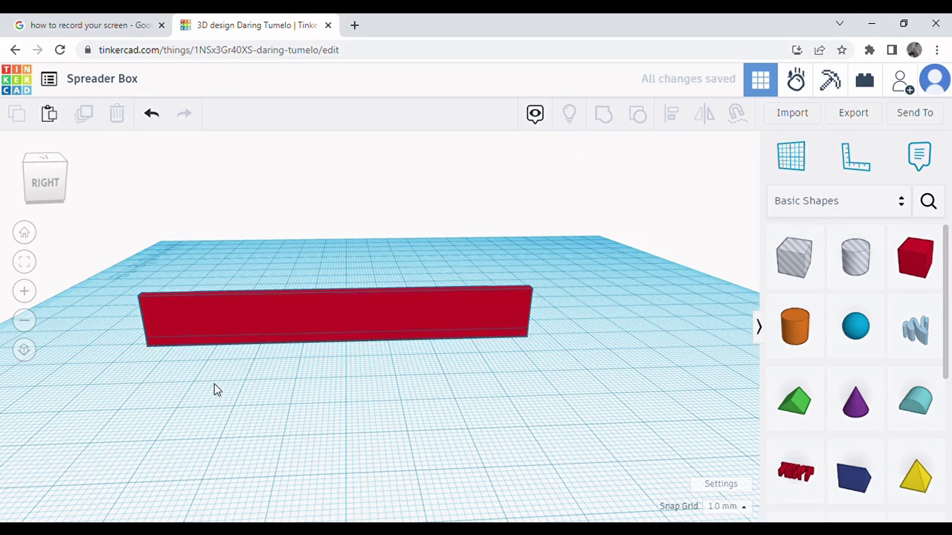
right_drag(214, 391, 426, 385)
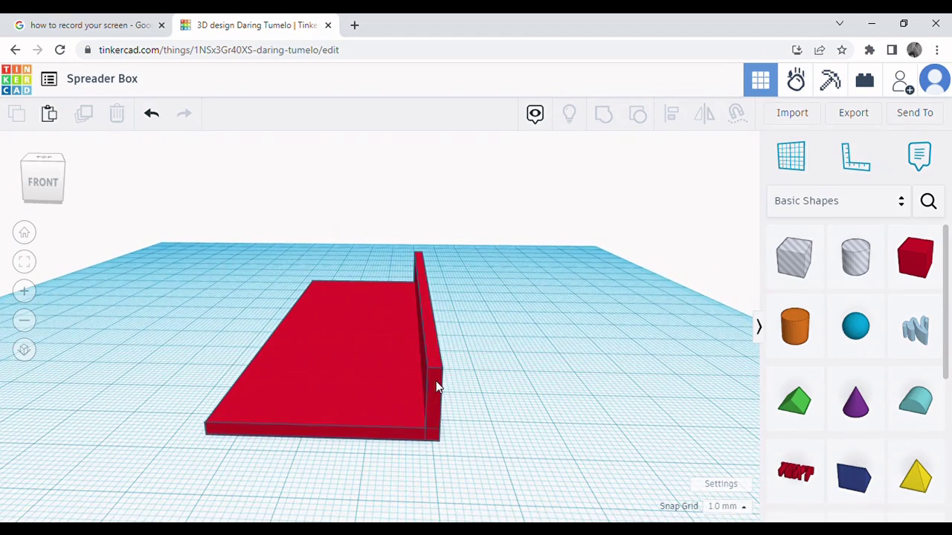
Set the side wall's height to 24 mm.
click(435, 383)
right_drag(487, 386, 294, 379)
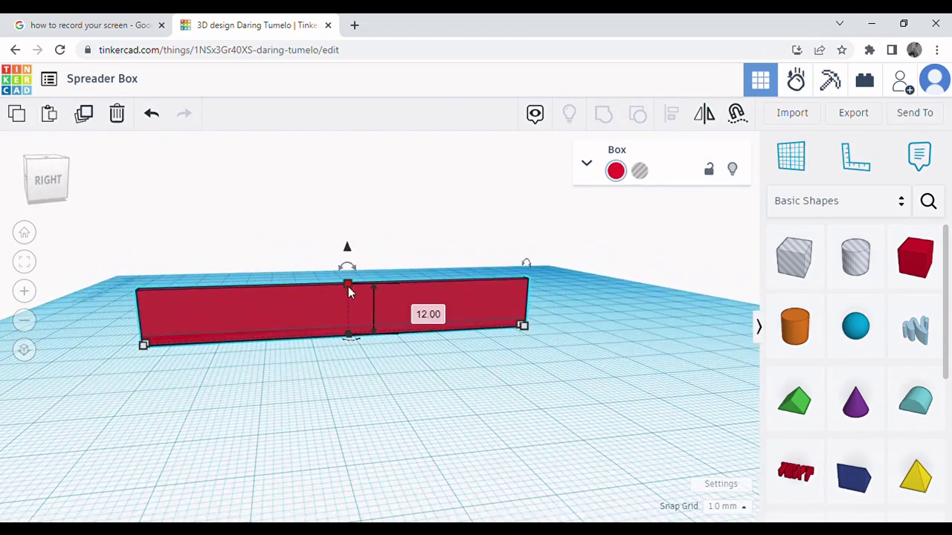
text(24)
key(Return)
click(173, 372)
right_drag(173, 372, 412, 374)
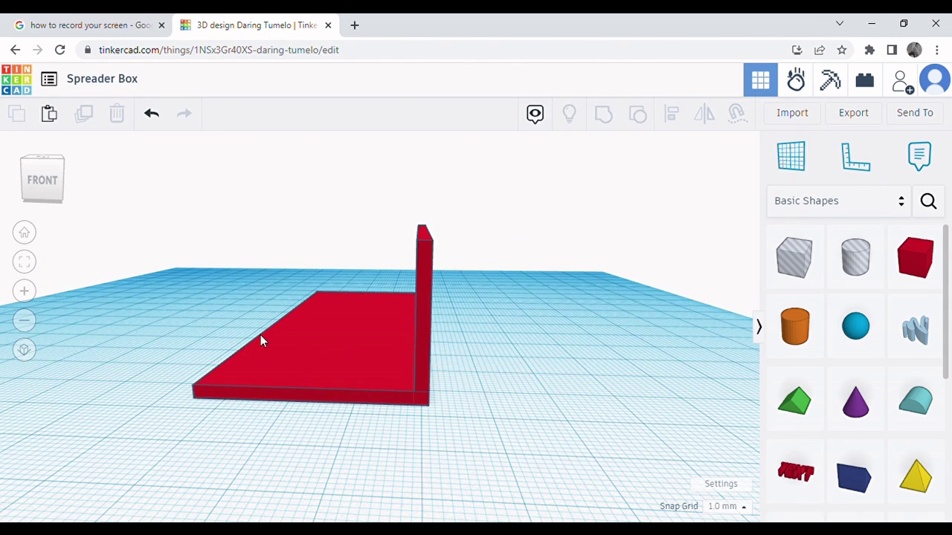
mouse_move(260, 340)
right_down()
mouse_move(290, 335)
mouse_move(375, 356)
mouse_move(282, 355)
mouse_move(249, 340)
mouse_move(255, 352)
right_up()
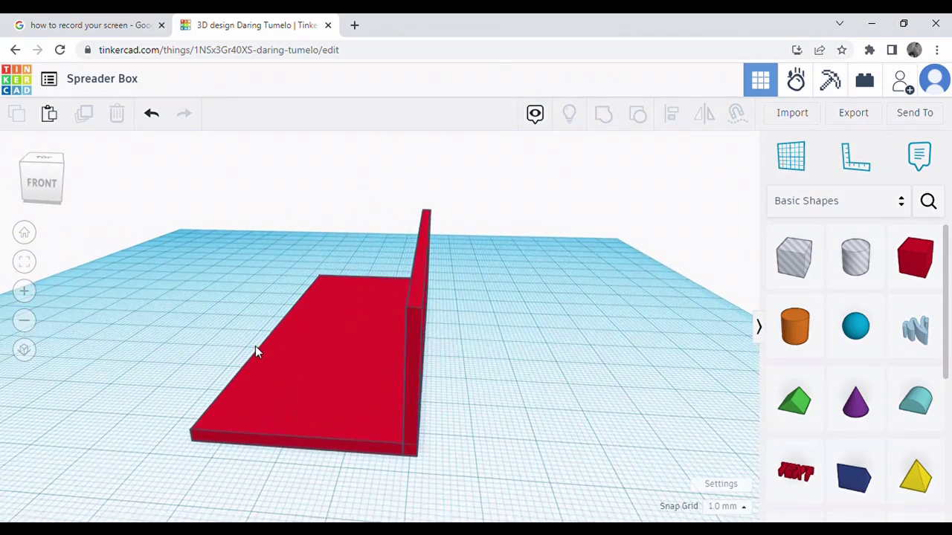
Duplicate the side wall and move the copy across to the opposite long edge of the base plate.
click(417, 344)
click(80, 119)
key(Left)
key(Left)
key(Left)
key(Left)
key(Left)
key(Left)
key(Left)
key(Left)
key(Left)
key(Left)
key(Left)
key(Left)
key(Left)
key(Left)
key(Left)
key(Left)
key(Left)
key(Left)
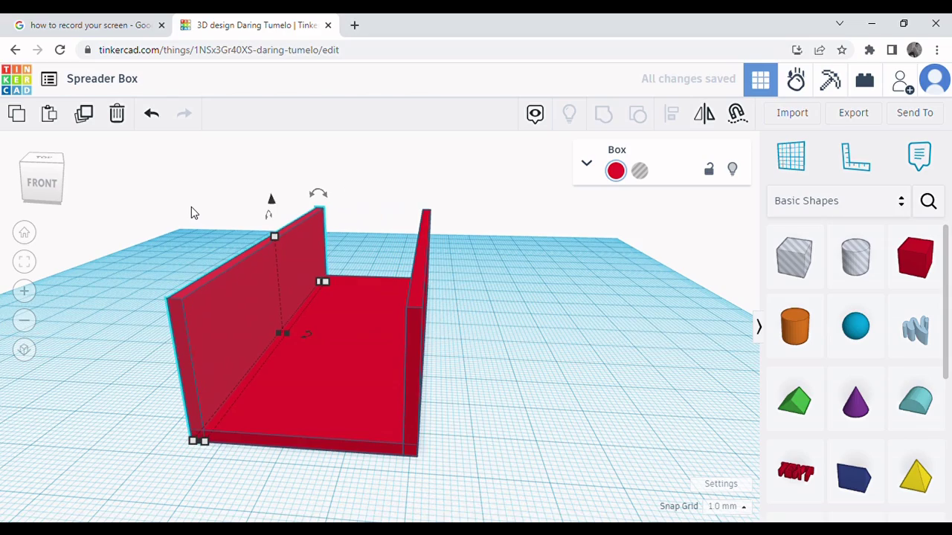
click(118, 426)
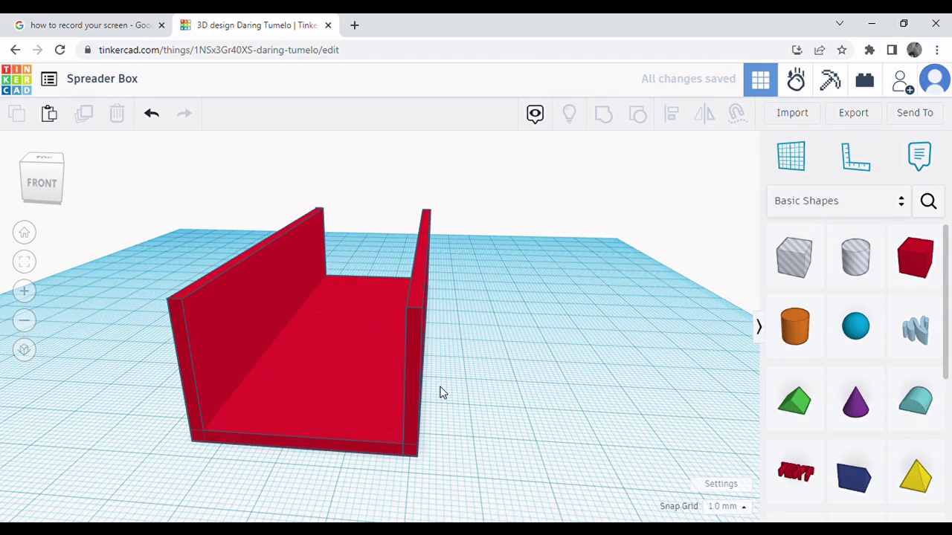
Duplicate the right side wall and shorten the copy to 2 mm long at the base's front end.
right_drag(440, 393, 209, 444)
click(370, 321)
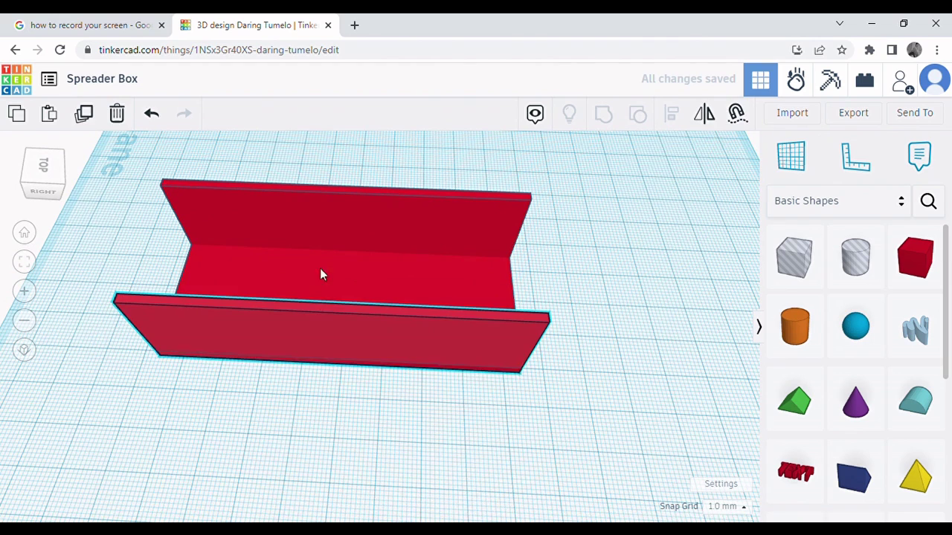
click(95, 119)
mouse_move(518, 368)
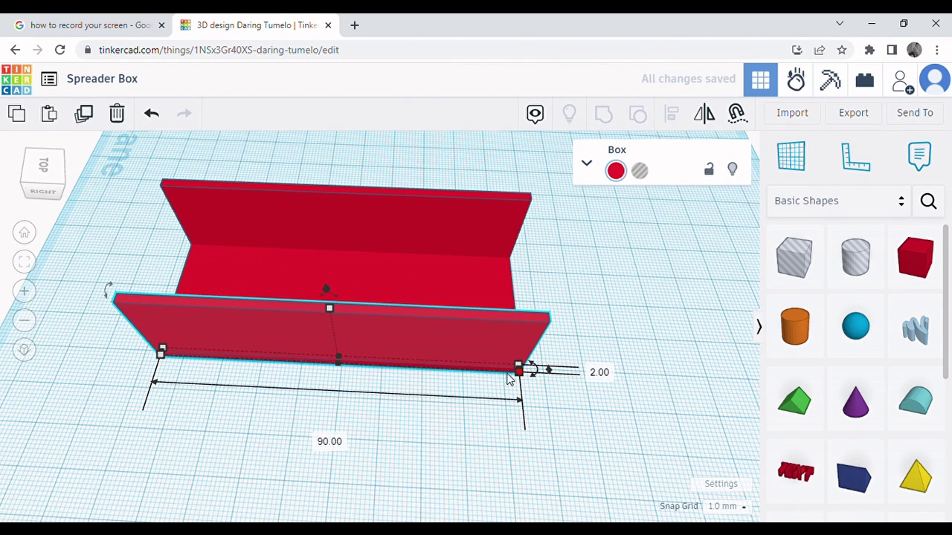
click(330, 441)
text(2)
key(Return)
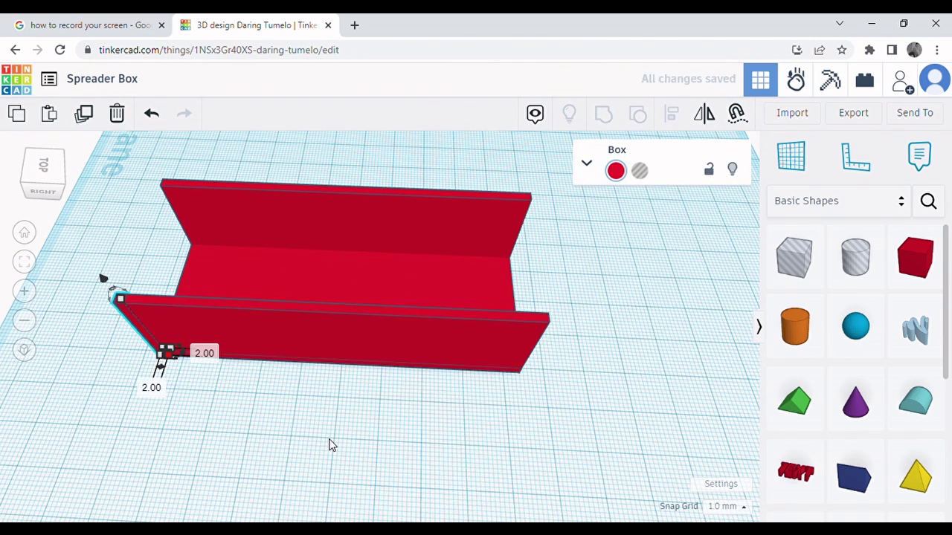
Set the corner post's width to 36 mm so it closes the front end of the box.
right_drag(276, 439, 456, 452)
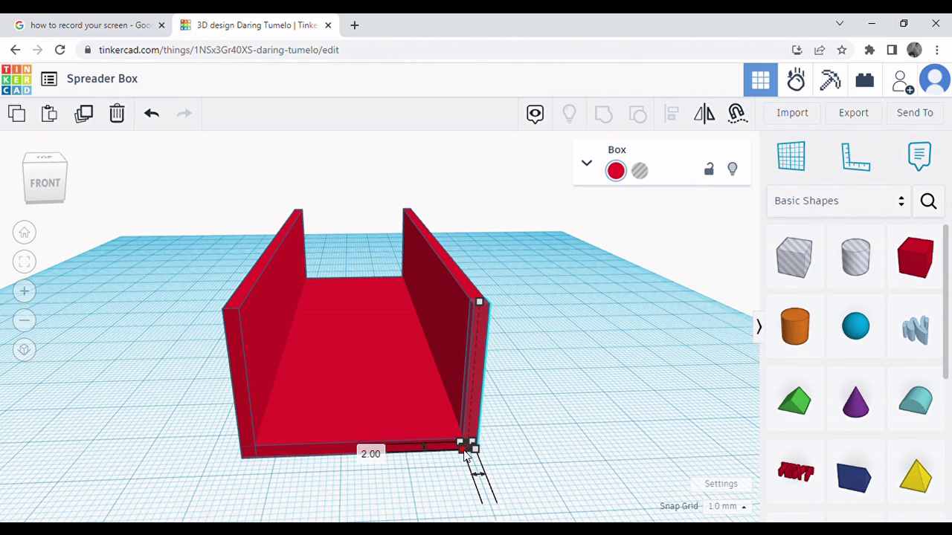
scroll(423, 365, down, 2)
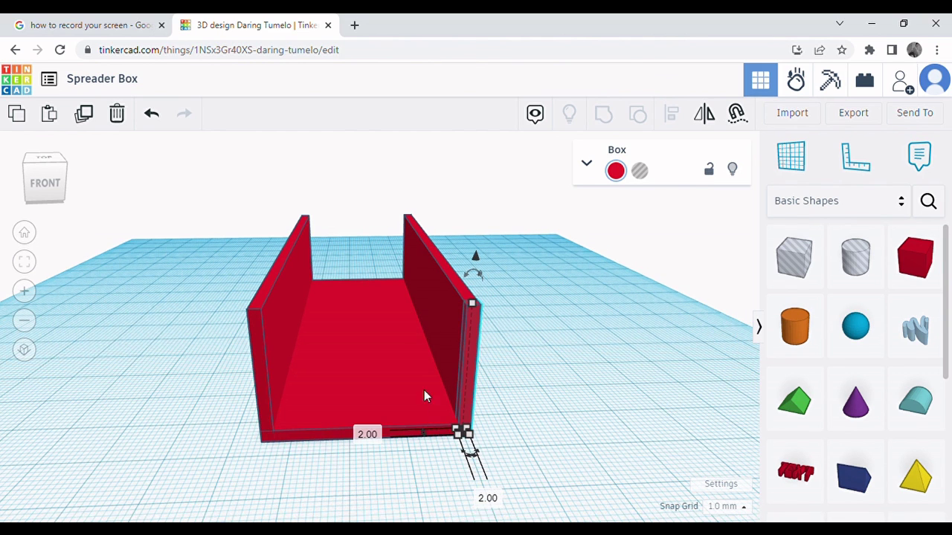
click(488, 498)
text(36)
key(Return)
click(601, 382)
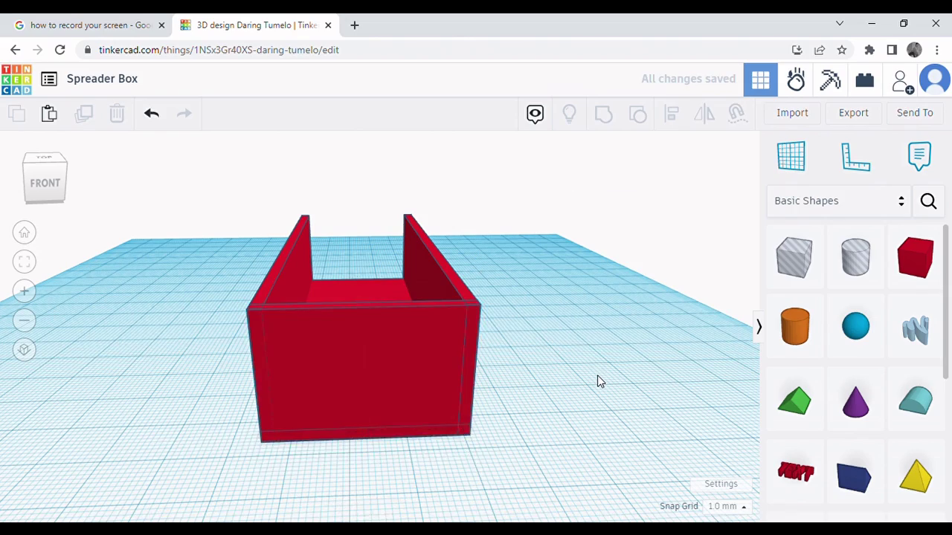
Duplicate the front end wall and move the copy to the open back end of the box.
right_drag(597, 382, 109, 391)
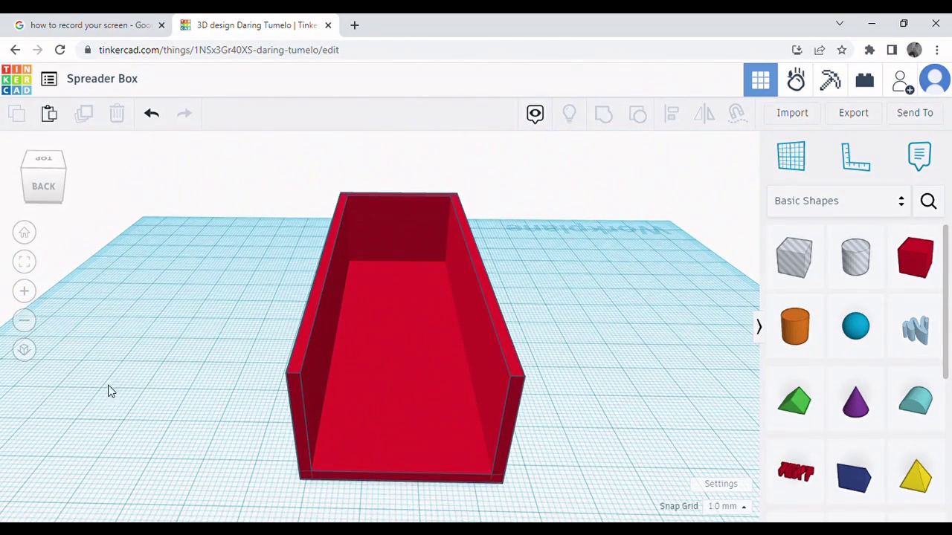
click(393, 223)
click(83, 121)
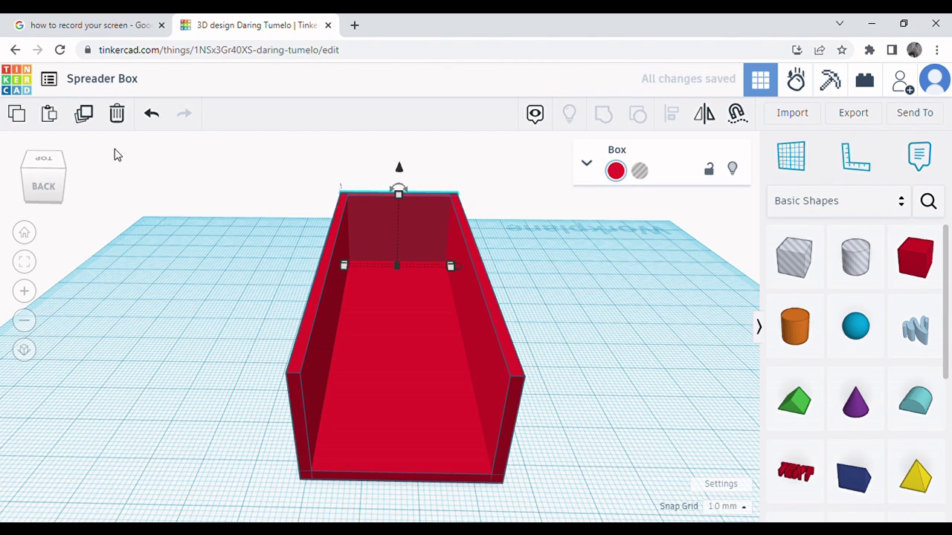
key(Down)
key(Down)
key(Down)
key(Down)
key(Down)
key(Down)
key(Down)
key(Down)
key(Down)
key(Down)
key(Down)
key(Down)
key(Down)
key(Down)
key(Down)
key(Down)
key(Down)
key(Down)
key(Down)
key(Down)
key(Down)
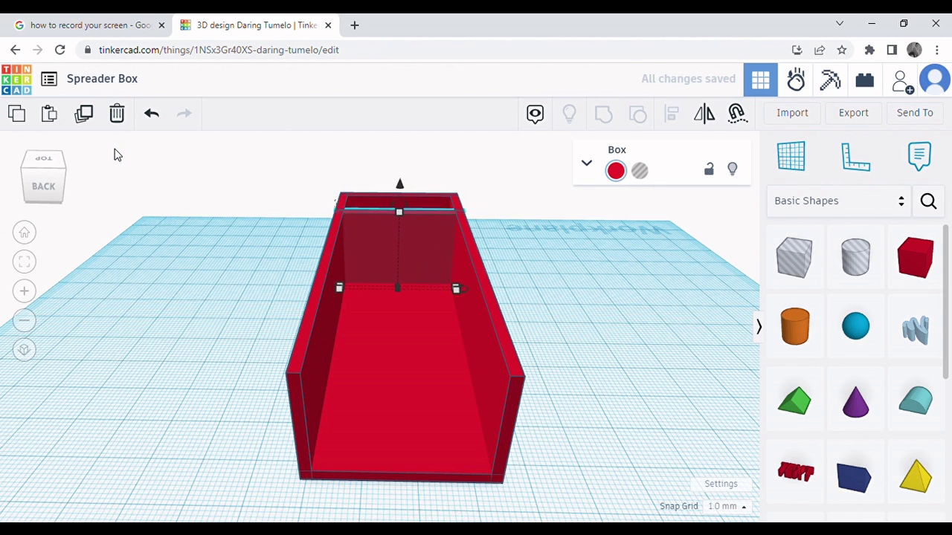
key(Down)
key(Down)
key(Down)
key(Down)
key(Down)
key(Down)
key(Down)
key(Down)
key(Down)
key(Down)
key(Down)
key(Down)
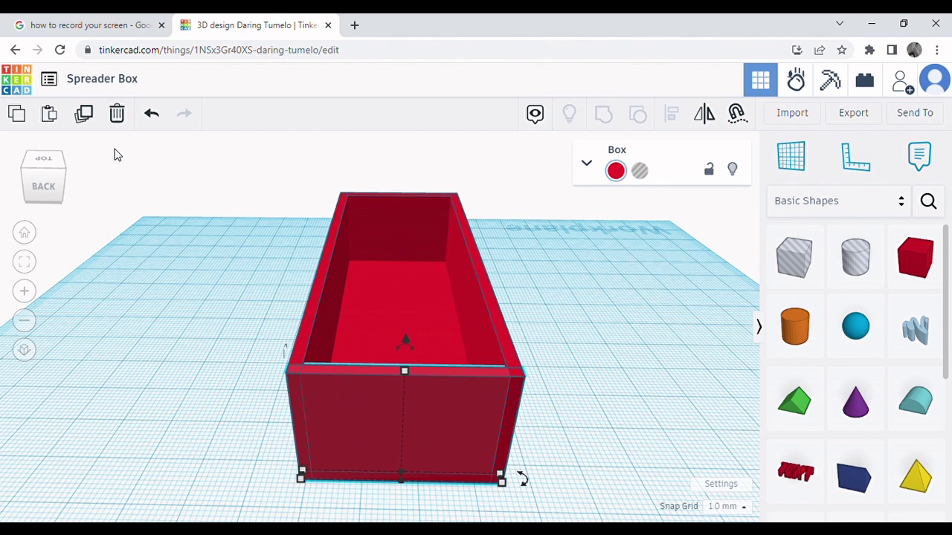
scroll(251, 129, down, 2)
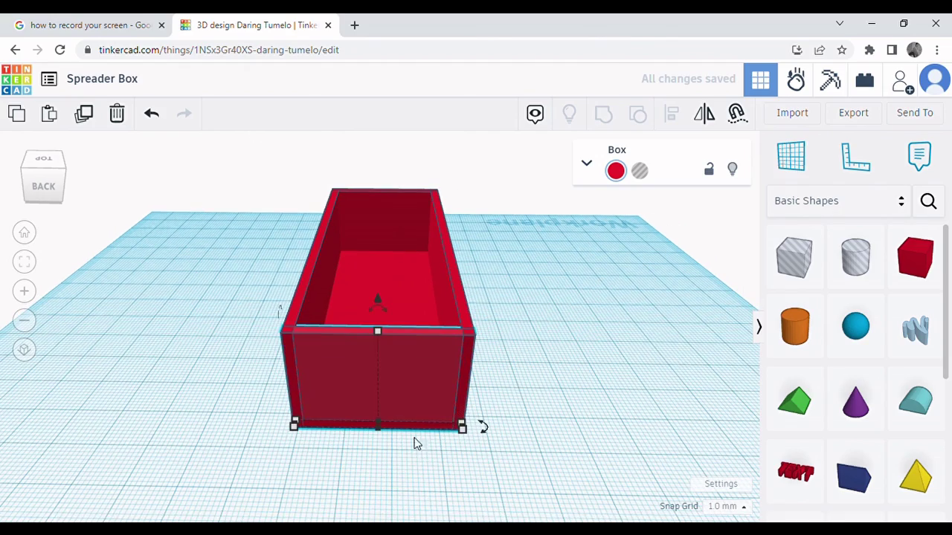
click(543, 403)
Duplicate the back end wall and move the copy outward, clear of the box, as a separate panel.
right_drag(540, 406, 540, 374)
click(401, 365)
click(617, 359)
mouse_move(374, 329)
right_down()
mouse_move(602, 349)
mouse_move(644, 395)
mouse_move(644, 409)
mouse_move(186, 386)
mouse_move(329, 345)
mouse_move(415, 374)
mouse_move(367, 344)
right_up()
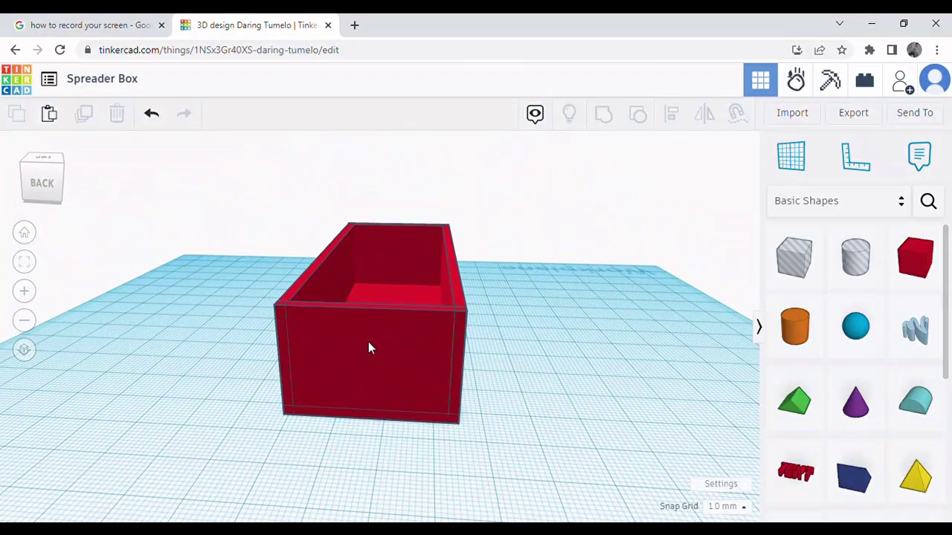
click(368, 341)
click(86, 122)
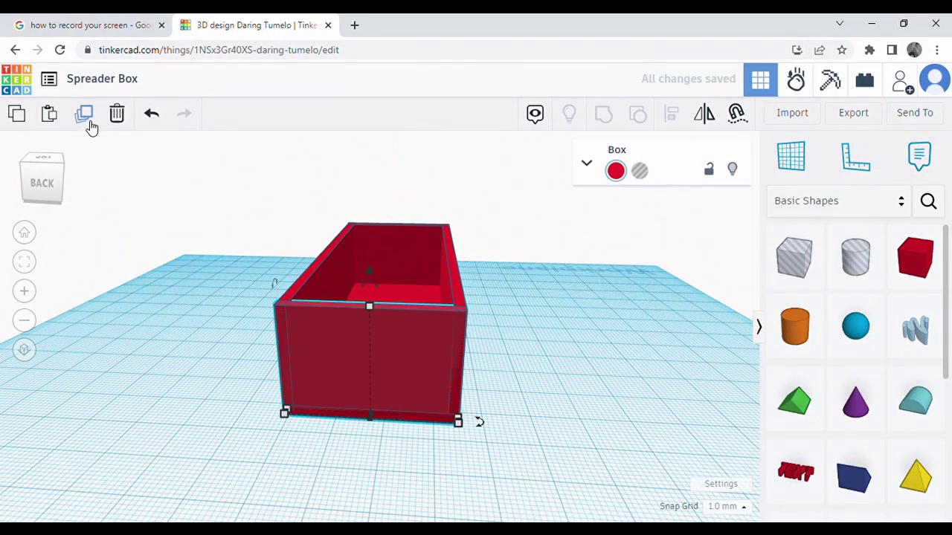
key(Down)
key(Down)
key(Down)
key(Down)
key(Down)
key(Down)
key(Down)
key(Down)
key(Down)
key(Down)
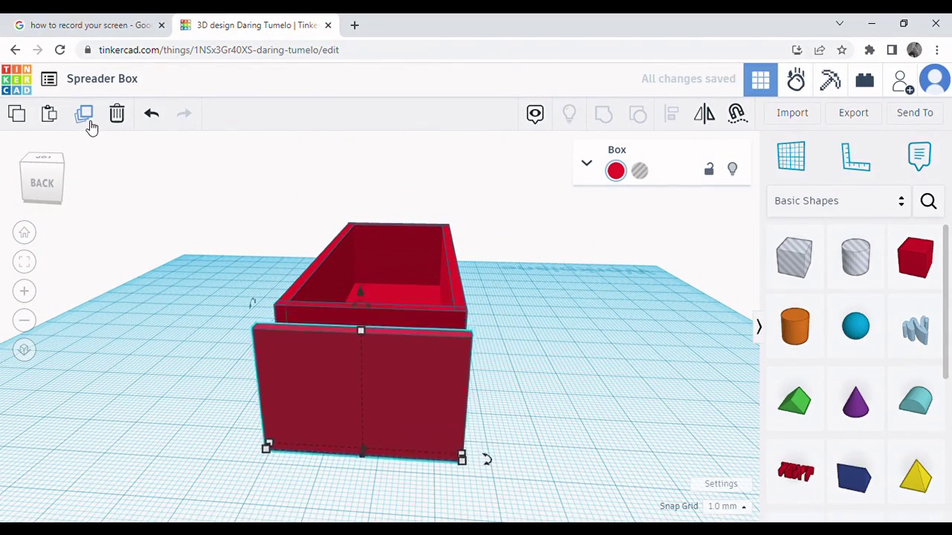
click(531, 247)
Group the base and the four walls of the box into one shape, leaving the separate panel out.
right_drag(540, 214, 554, 256)
scroll(554, 256, down, 3)
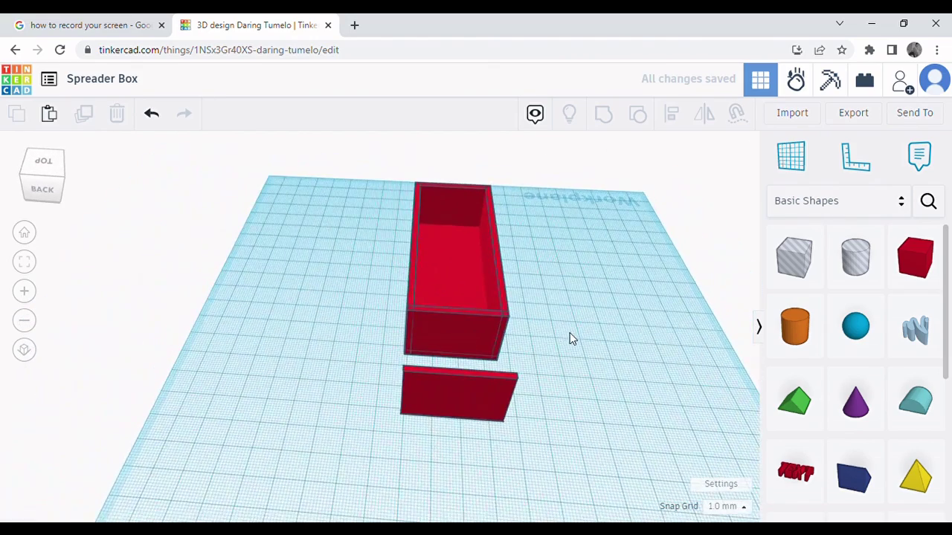
right_drag(570, 338, 572, 369)
drag(535, 427, 382, 149)
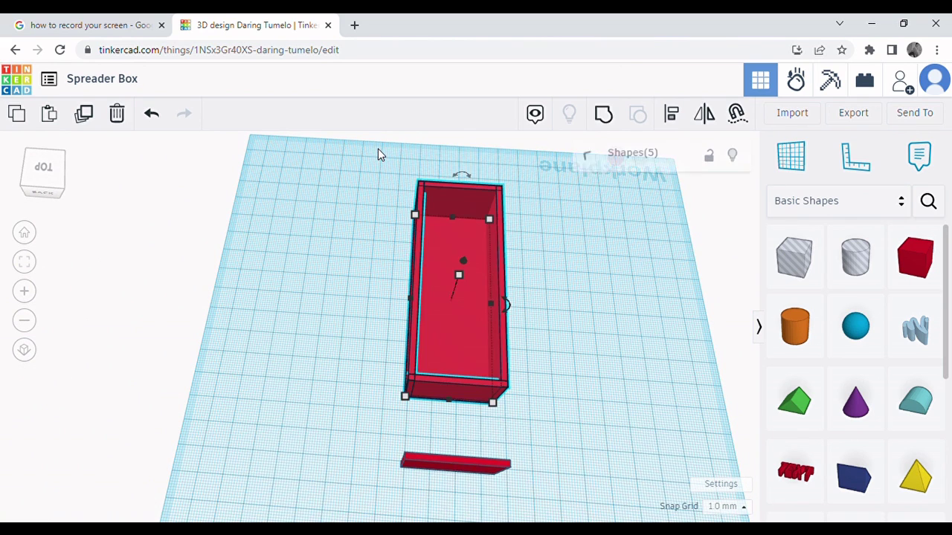
click(602, 118)
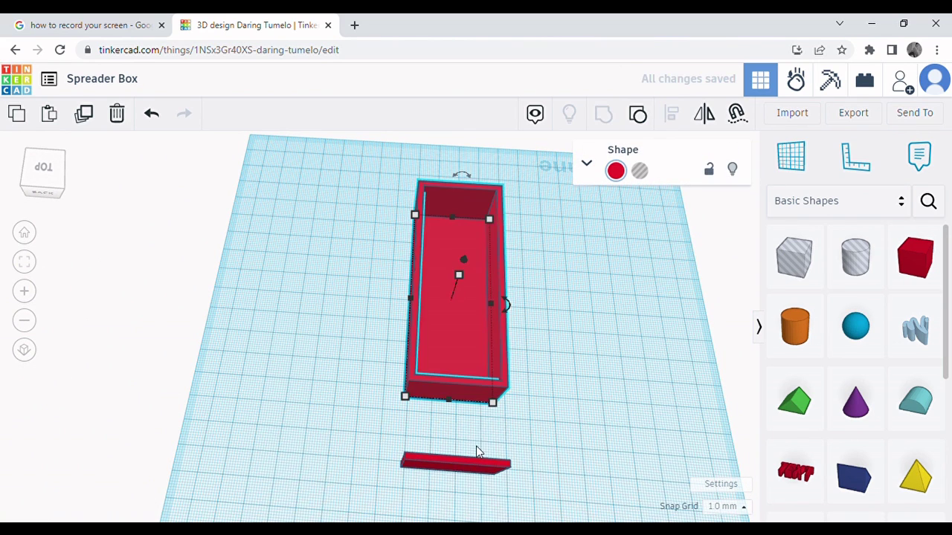
Resize the separate panel to a small block 6 mm high and 6 mm wide.
scroll(494, 270, down, 2)
scroll(484, 425, up, 4)
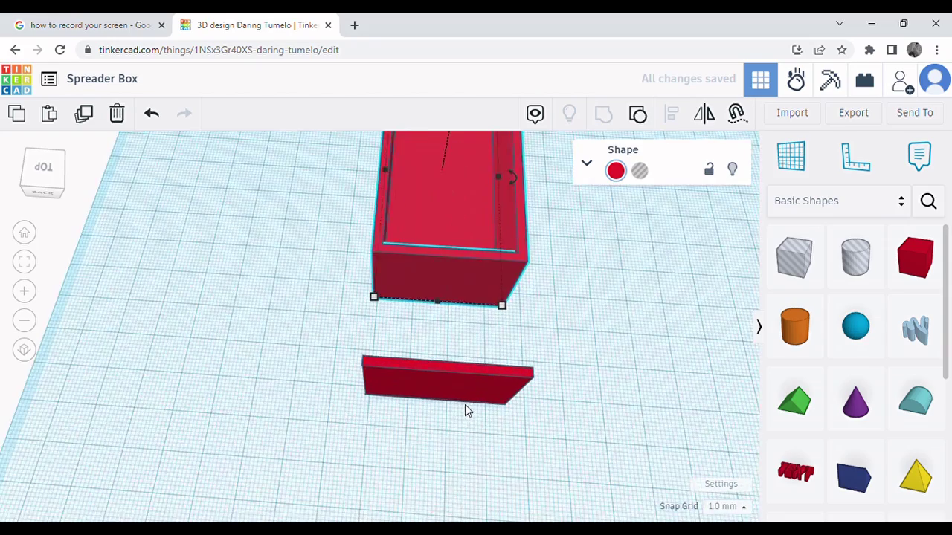
right_drag(454, 364, 456, 314)
click(444, 276)
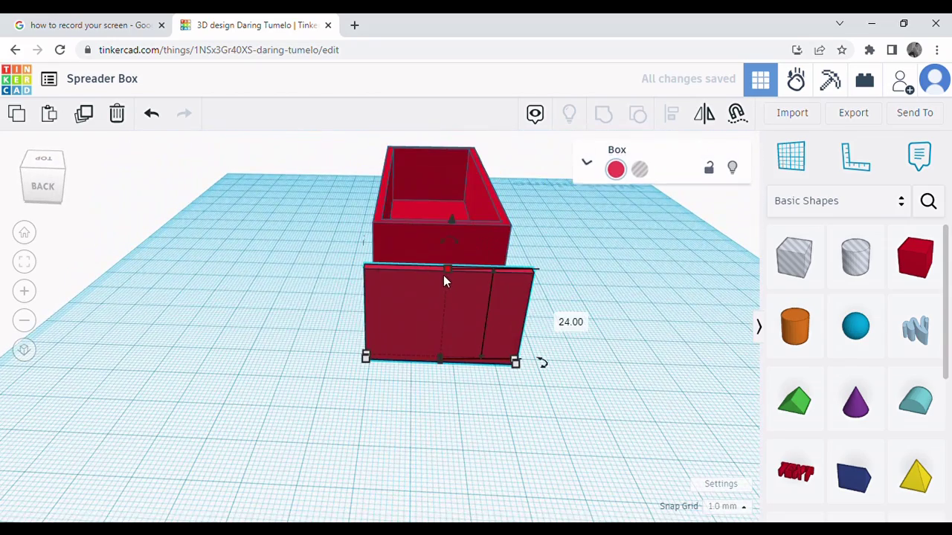
click(569, 322)
text(6)
key(Return)
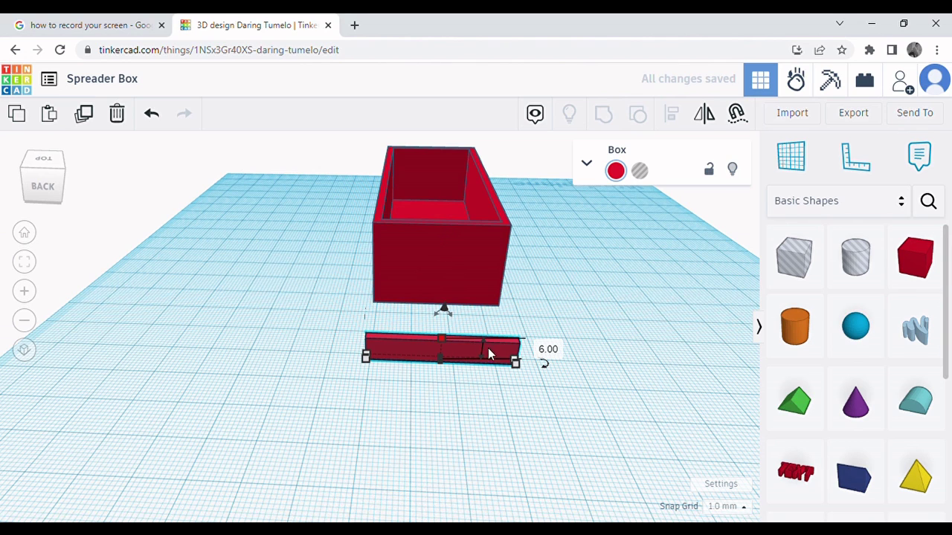
mouse_move(513, 367)
click(454, 446)
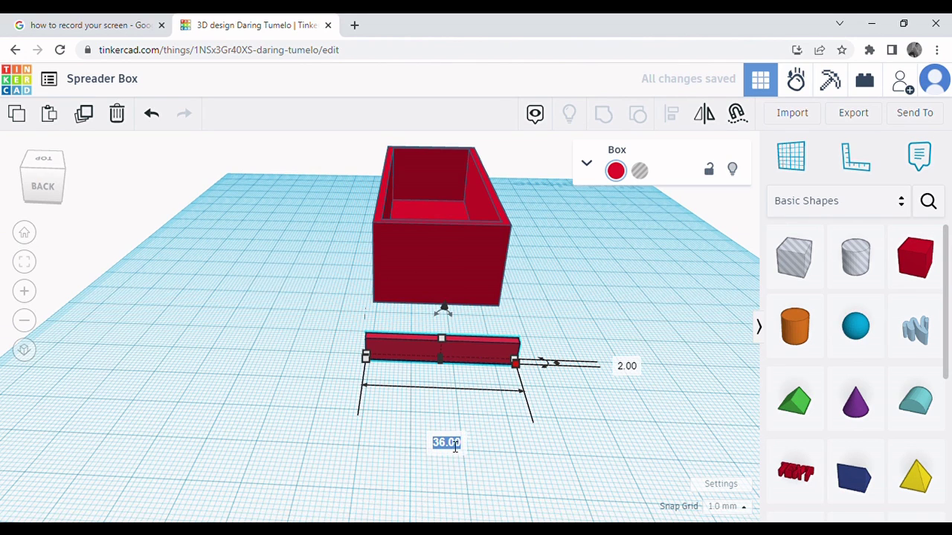
text(6)
key(Return)
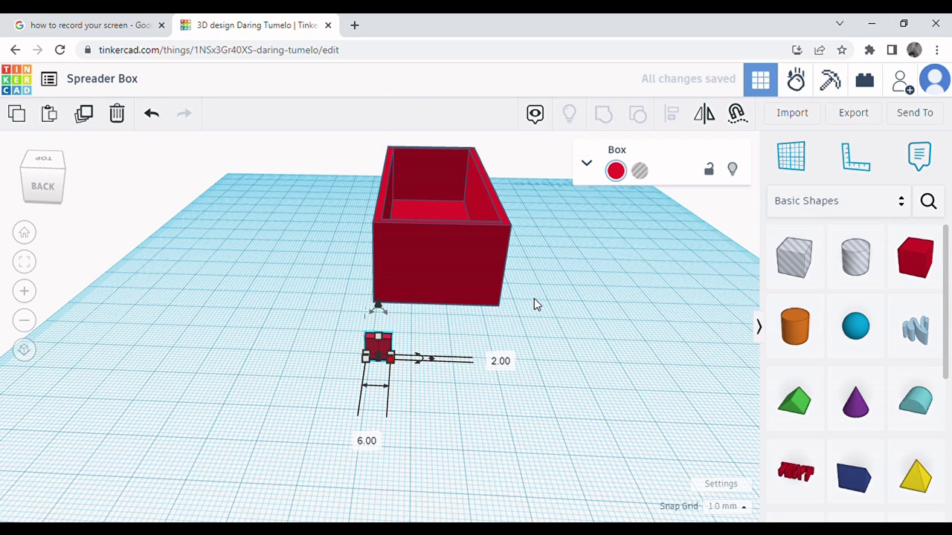
Align the small block to the middle of the box's width.
drag(556, 371, 320, 262)
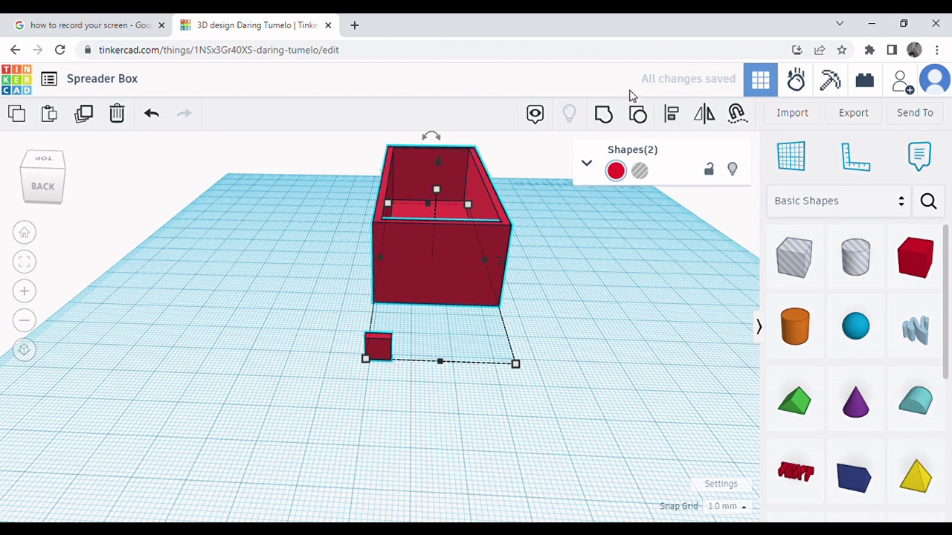
click(677, 117)
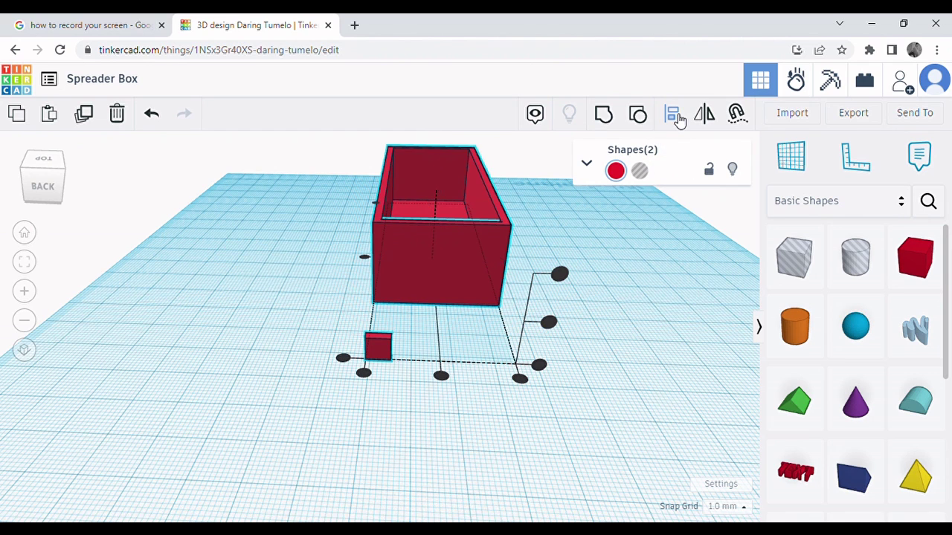
click(442, 376)
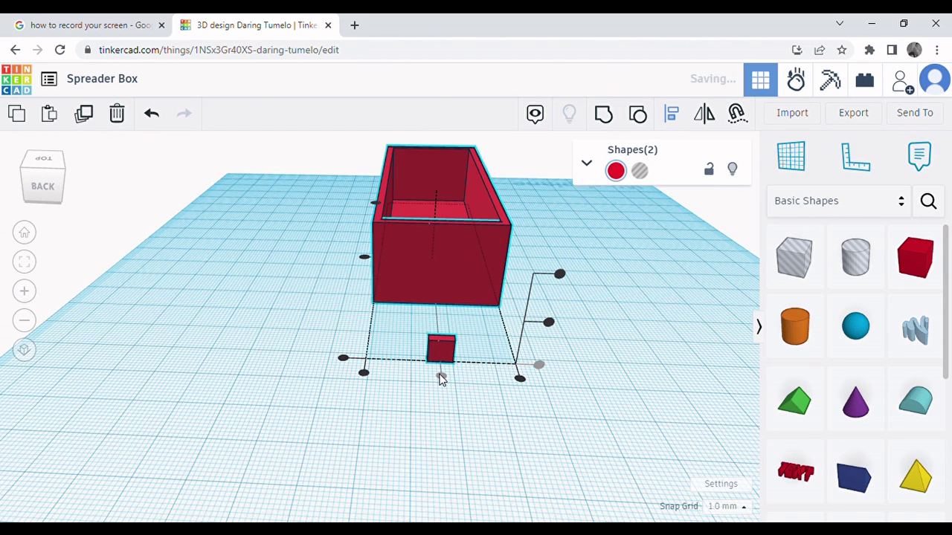
click(497, 396)
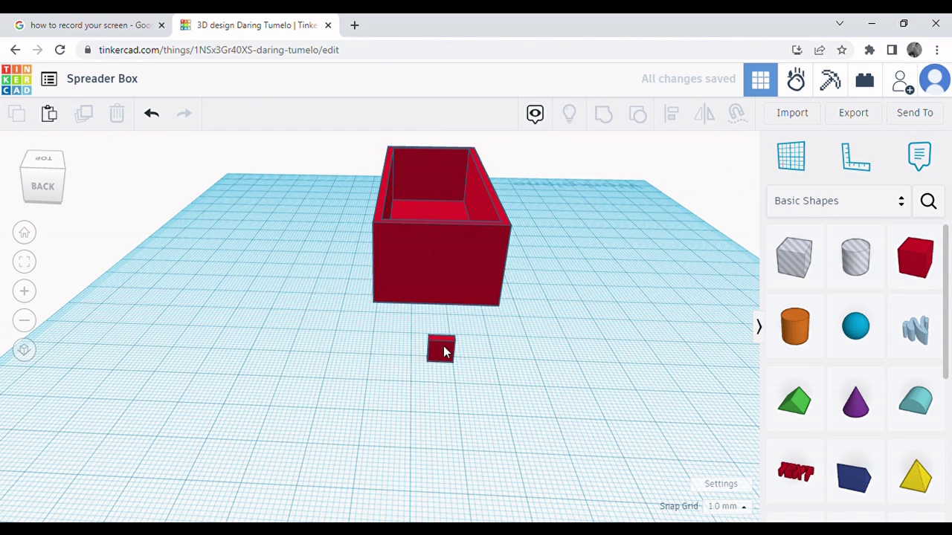
Move the small block inward until it sits at the outer face of the box's back wall.
click(445, 350)
key(Up)
key(Up)
key(Up)
key(Up)
key(Up)
key(Up)
key(Up)
key(Up)
key(Up)
key(Up)
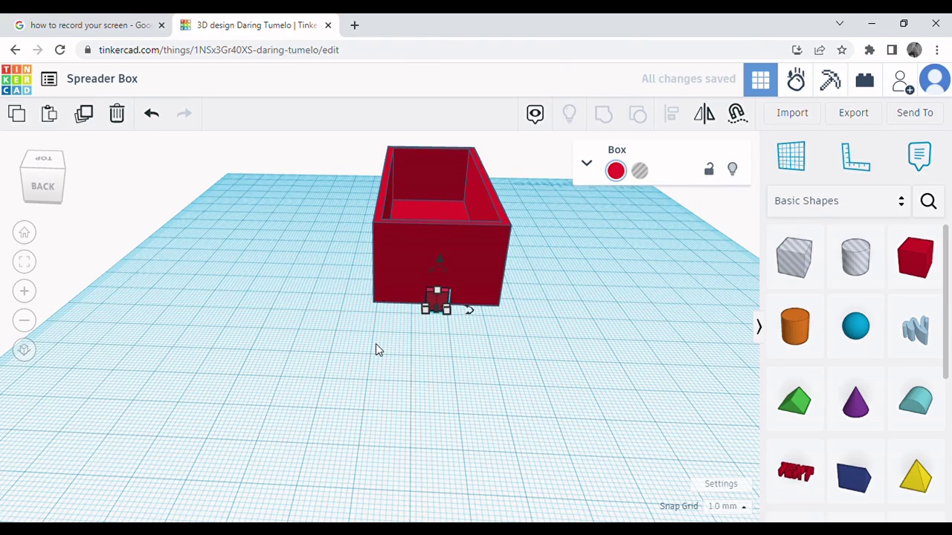
right_drag(378, 349, 364, 261)
scroll(370, 261, up, 4)
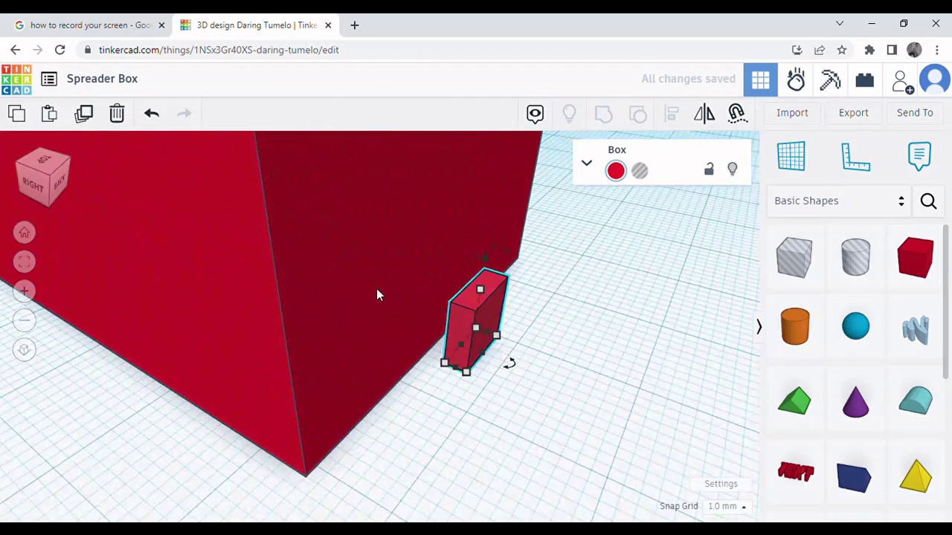
right_drag(504, 390, 555, 394)
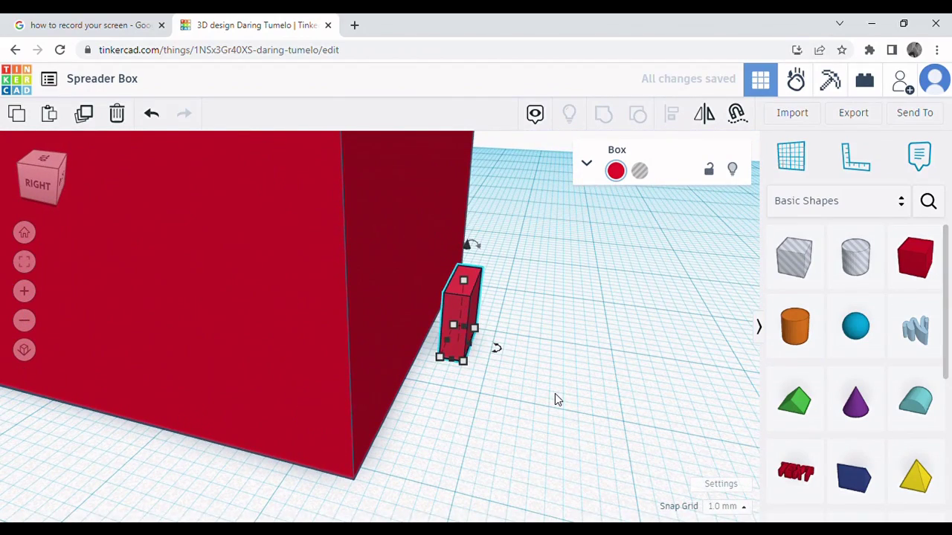
key(Left)
key(Left)
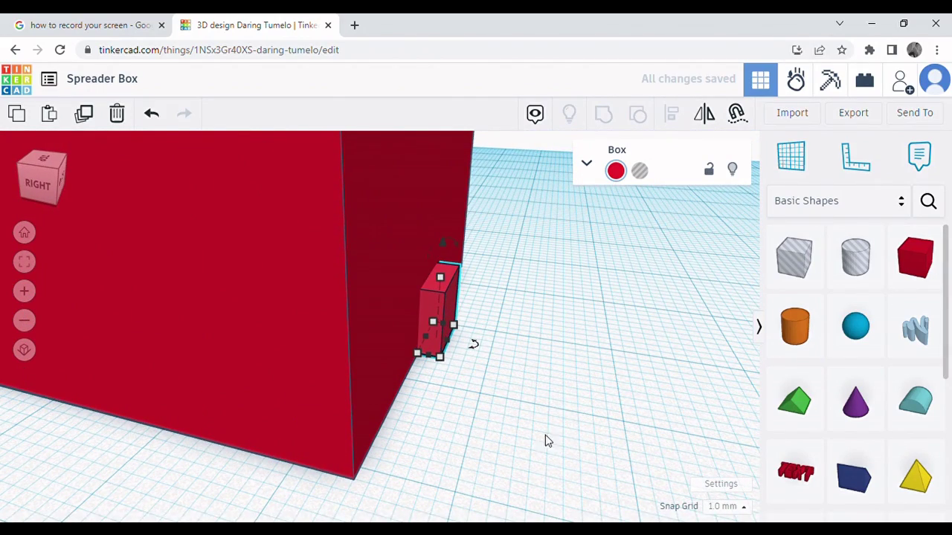
Set the snap grid to 0.5 mm and nudge the block one step further toward the back wall.
click(743, 508)
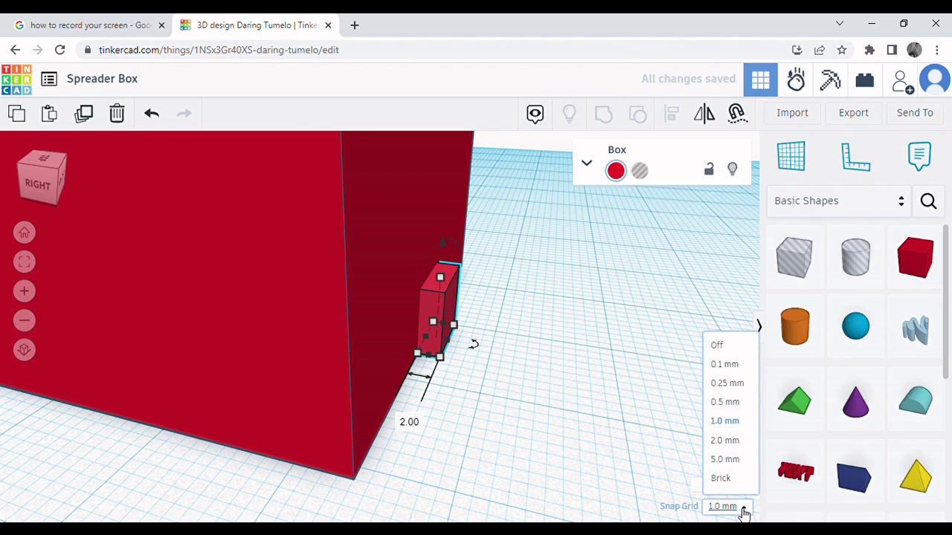
click(734, 406)
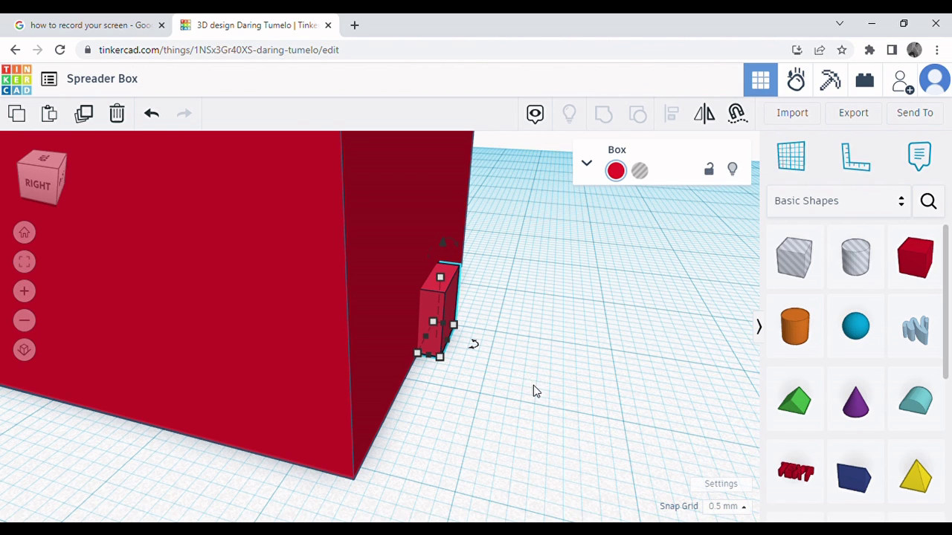
key(Left)
Set the block's height to 10 mm and its width to 8 mm.
right_drag(533, 387, 389, 342)
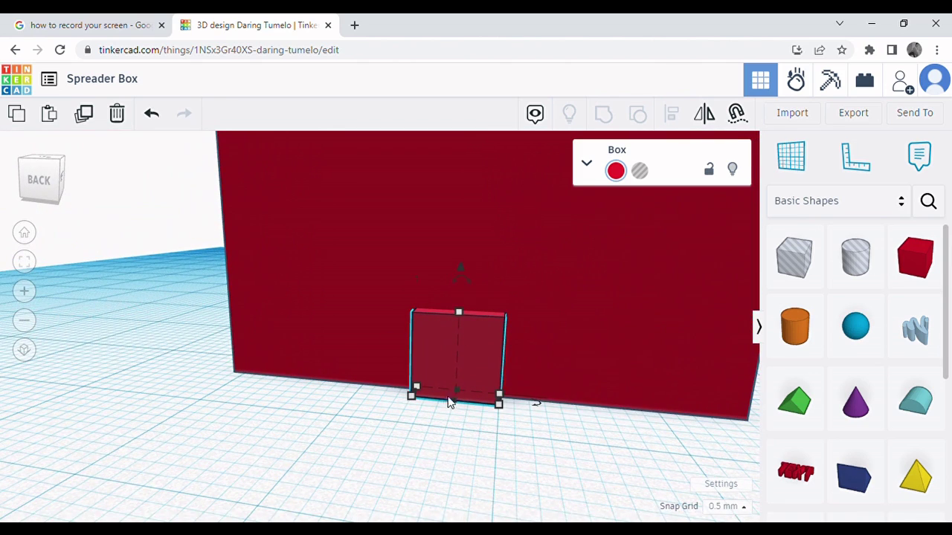
mouse_move(408, 395)
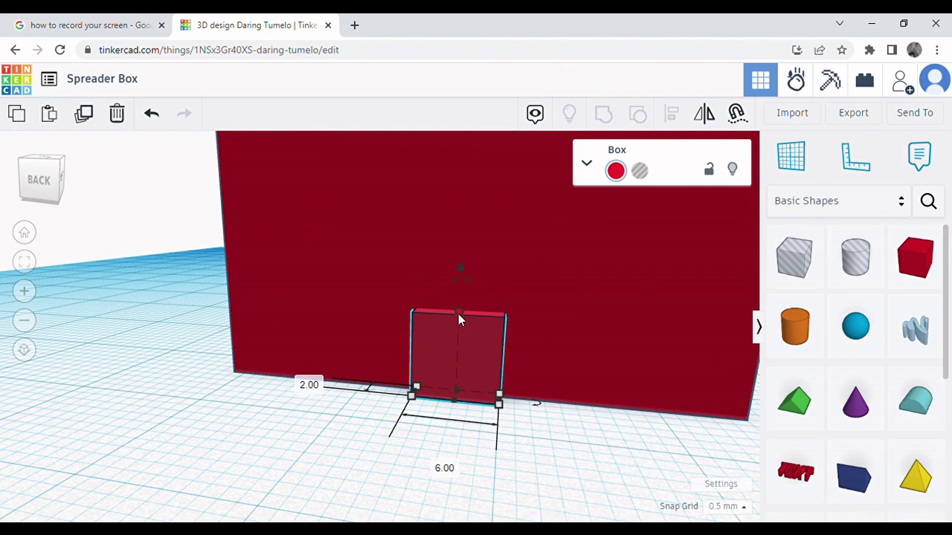
mouse_move(458, 315)
click(584, 354)
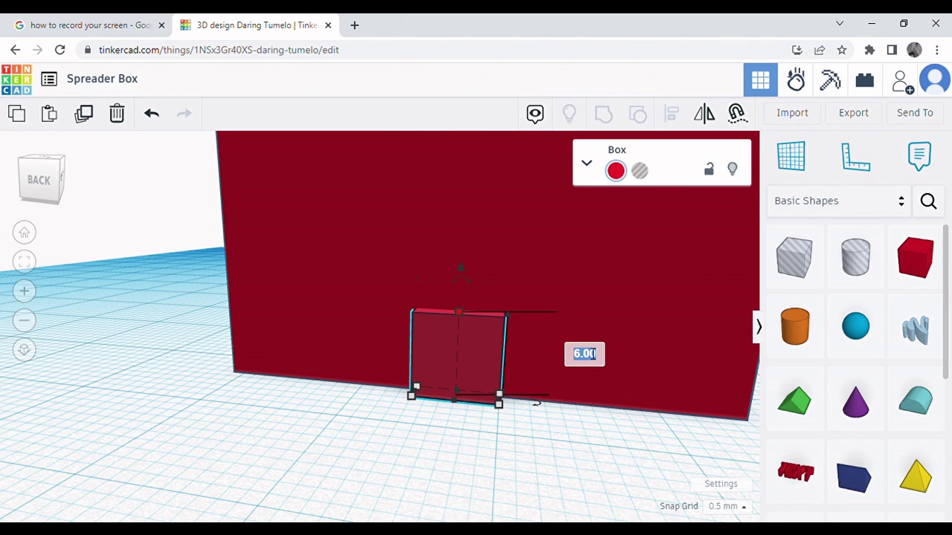
key(Return)
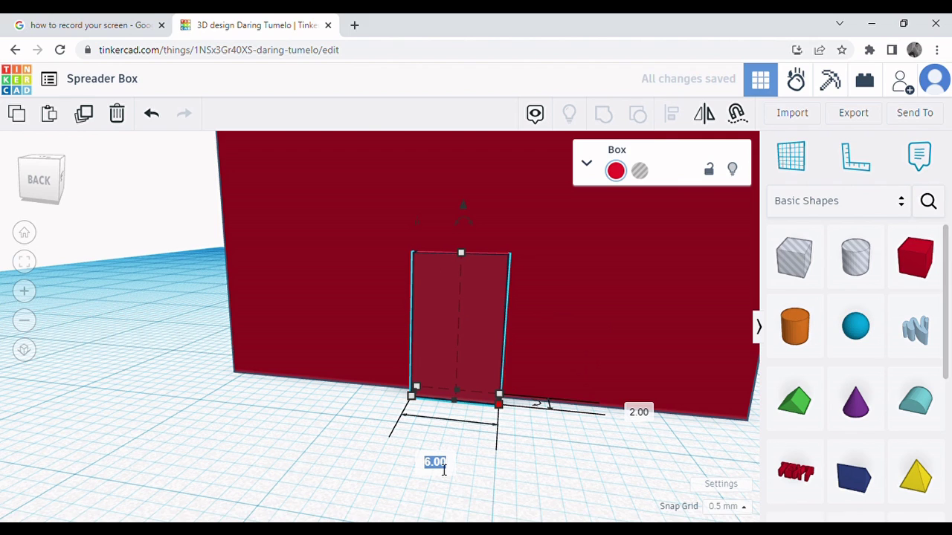
key(Return)
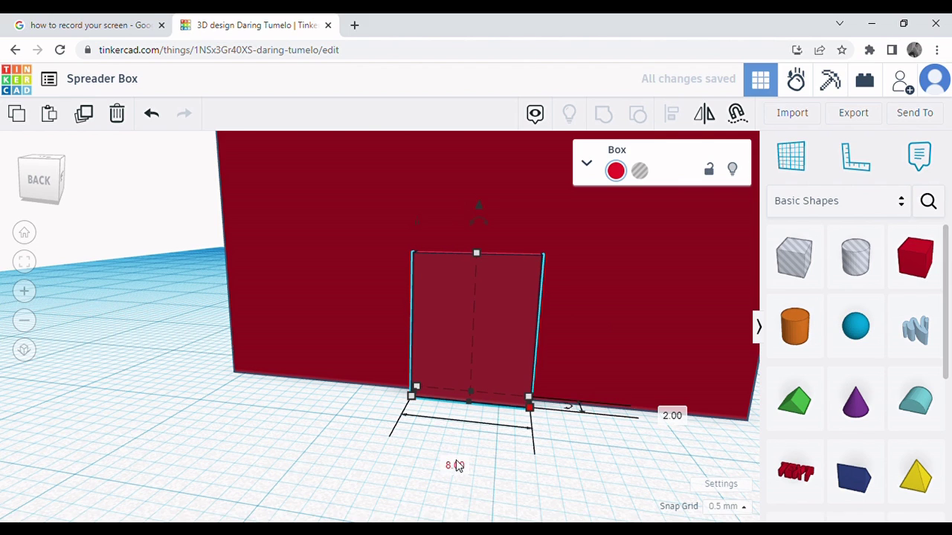
Set the snap grid back to 1.0 mm and deselect the block.
click(731, 506)
click(718, 429)
click(572, 470)
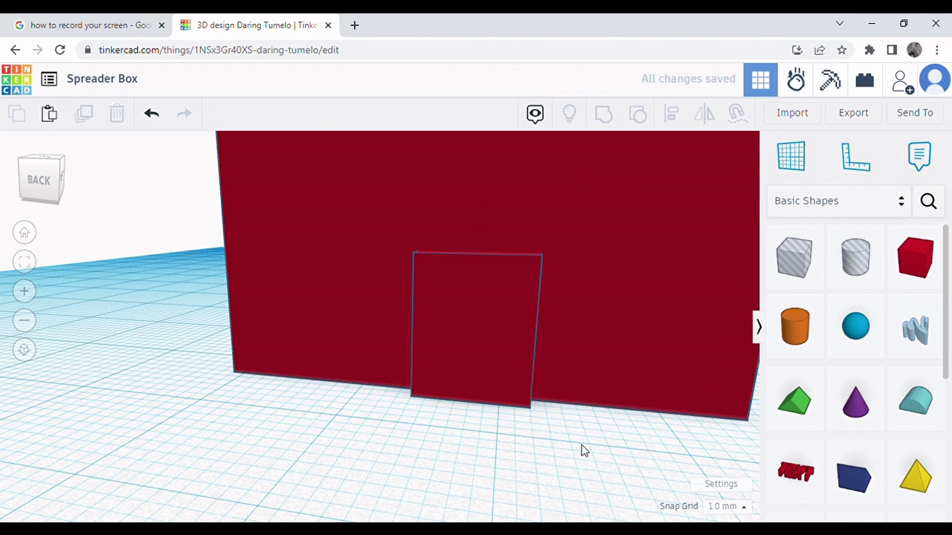
Align the 8 mm wide block with the box so it is centred across the back wall.
drag(598, 459, 377, 346)
click(666, 113)
right_drag(466, 418, 452, 437)
click(449, 424)
click(510, 476)
Duplicate the block on the back wall in place and turn the copy into a hole.
scroll(510, 476, down, 5)
scroll(520, 418, down, 2)
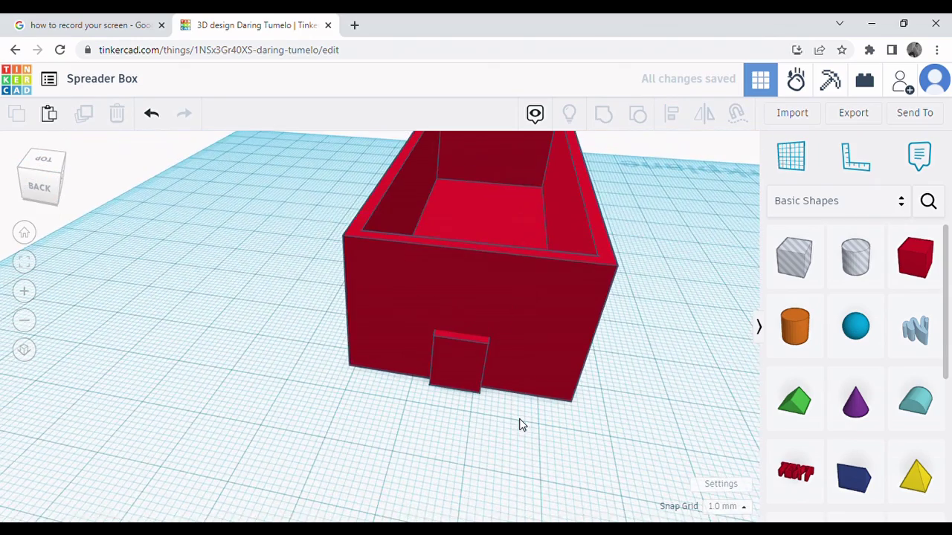
right_drag(519, 419, 568, 406)
scroll(458, 376, up, 5)
click(433, 364)
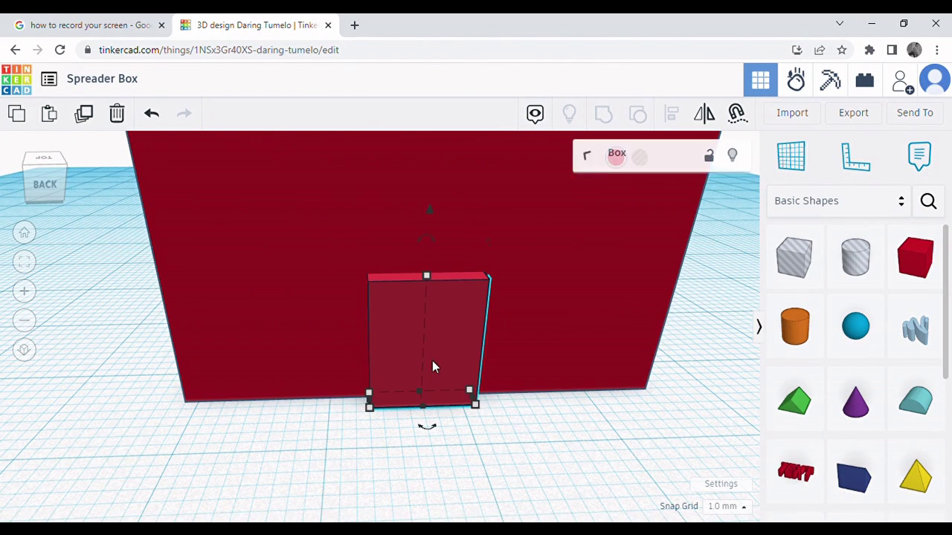
click(87, 121)
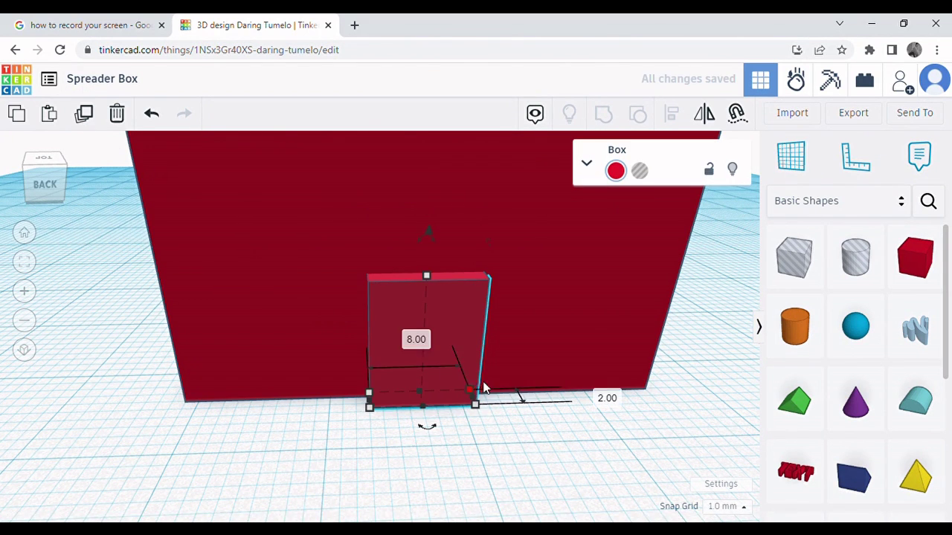
click(640, 171)
Set the hole's height to 8 mm and its width to 6 mm.
mouse_move(428, 277)
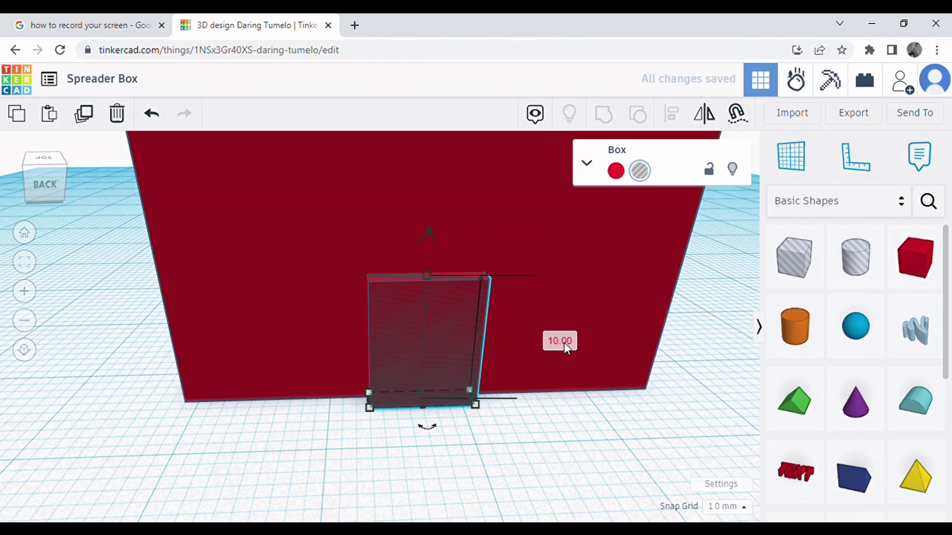
key(Return)
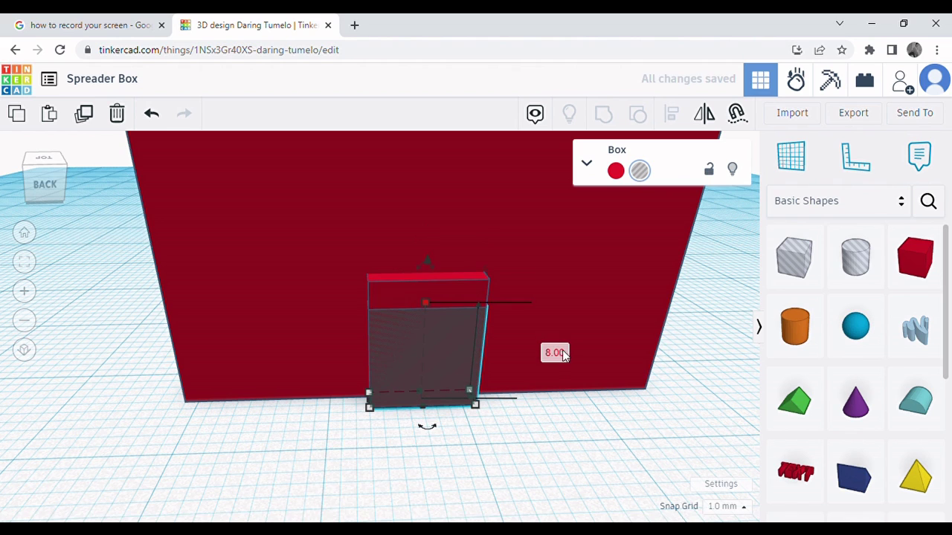
mouse_move(476, 408)
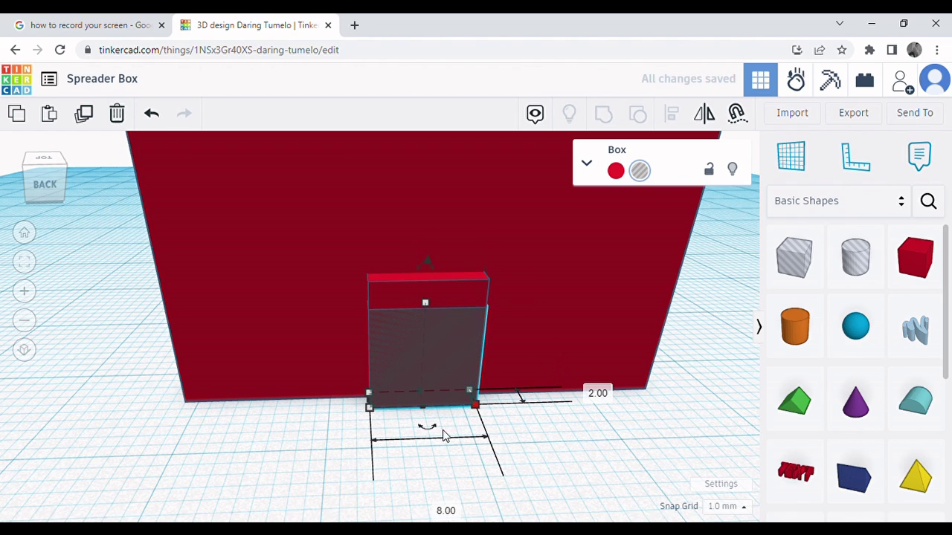
click(446, 511)
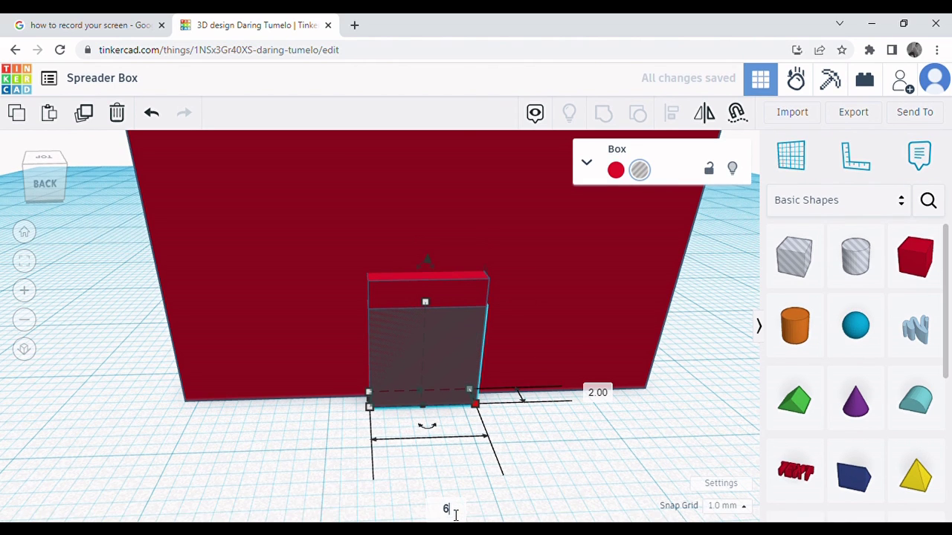
key(Return)
Select the hole together with the solid block and centre the hole across the block's width.
mouse_move(618, 449)
right_down()
mouse_move(598, 471)
mouse_move(616, 456)
right_up()
shift+click(420, 429)
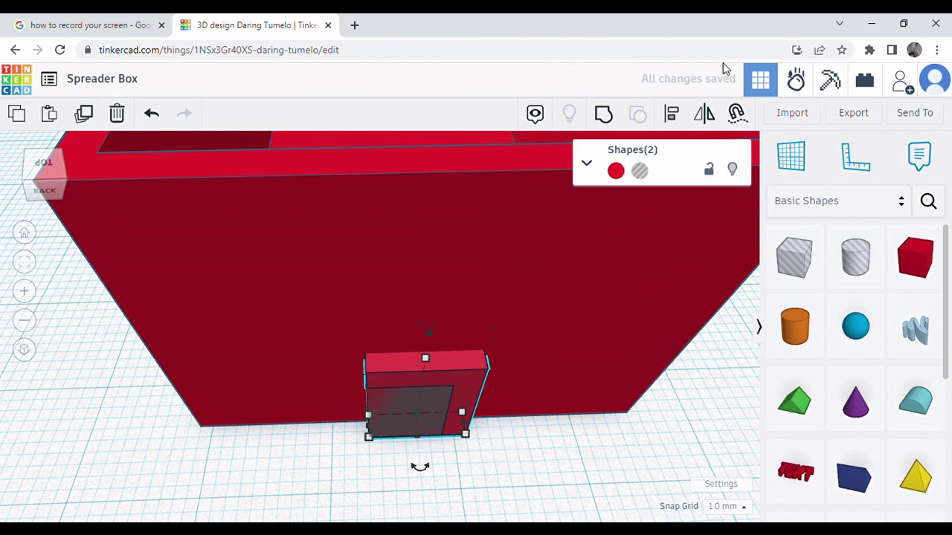
click(677, 115)
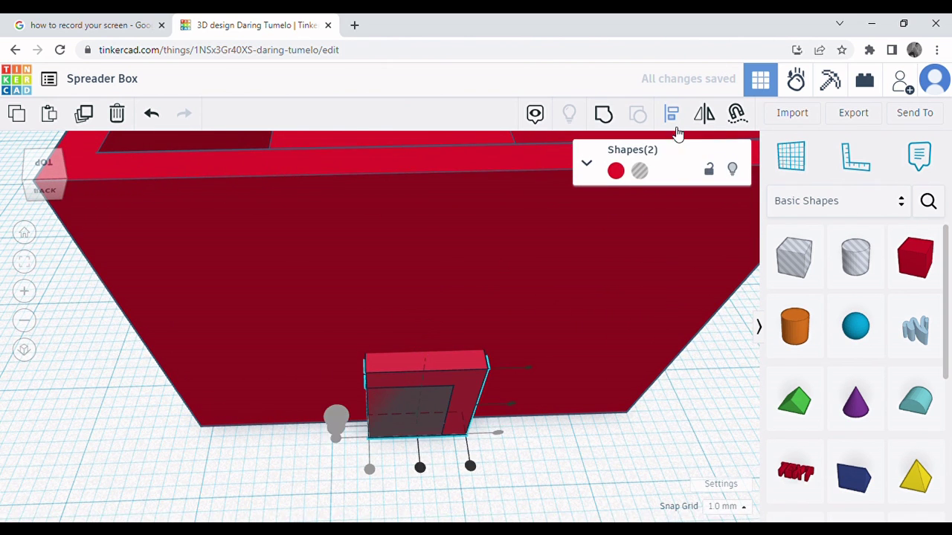
click(420, 467)
right_drag(553, 477, 556, 441)
click(555, 418)
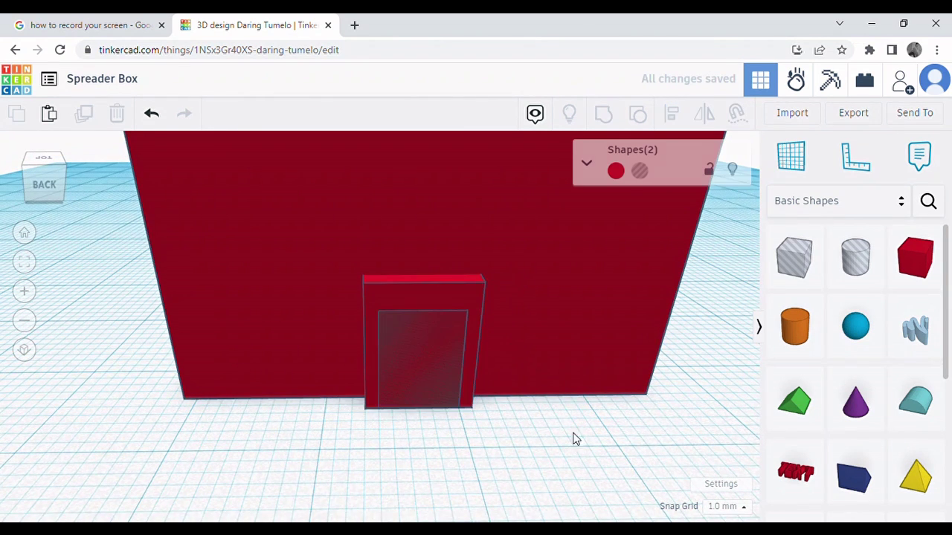
Raise the hole inside the back wall's small block 1 mm above the workplane.
click(435, 384)
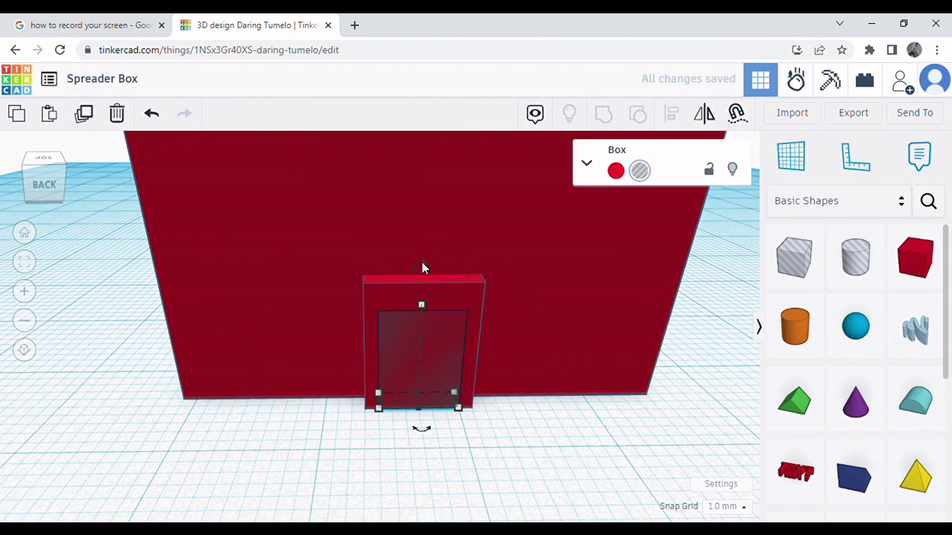
drag(422, 262, 422, 257)
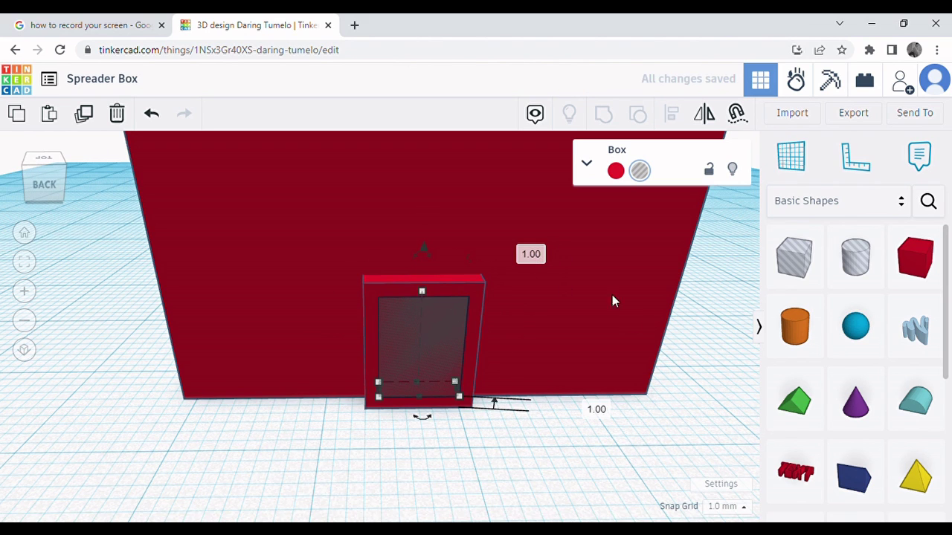
click(533, 476)
click(427, 317)
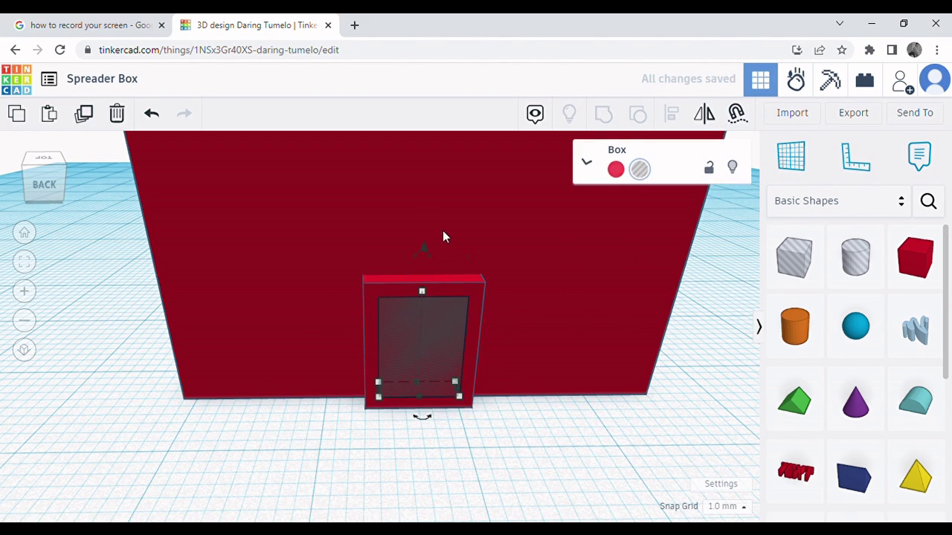
drag(423, 253, 423, 253)
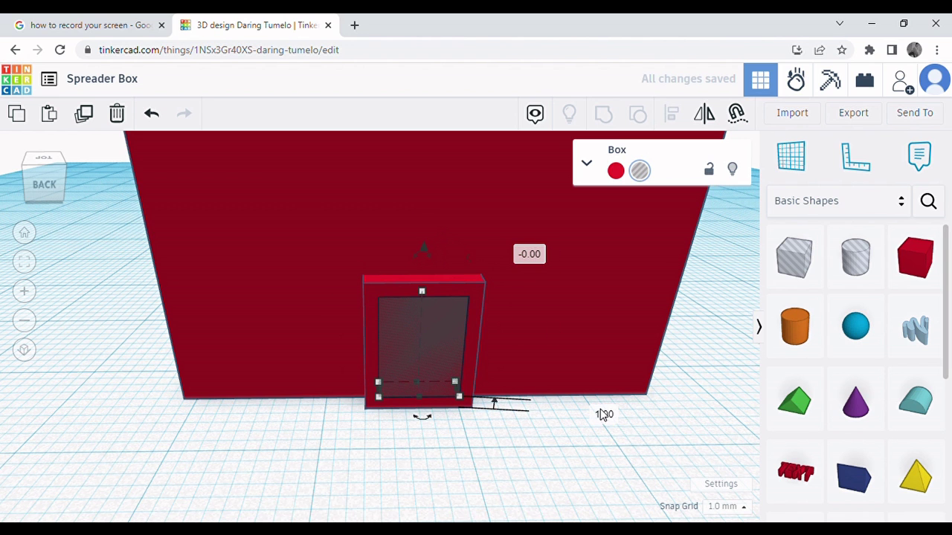
right_drag(544, 434, 499, 414)
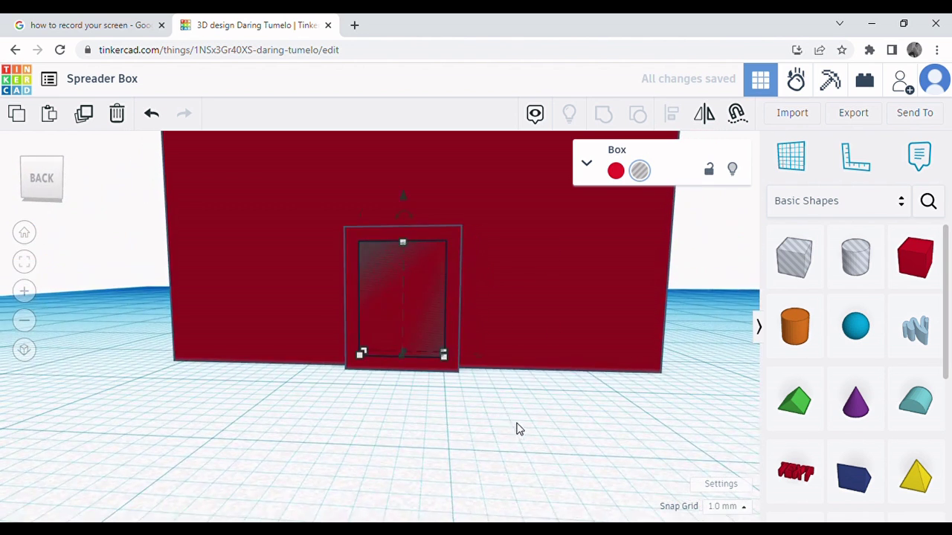
click(516, 426)
right_drag(507, 371, 490, 459)
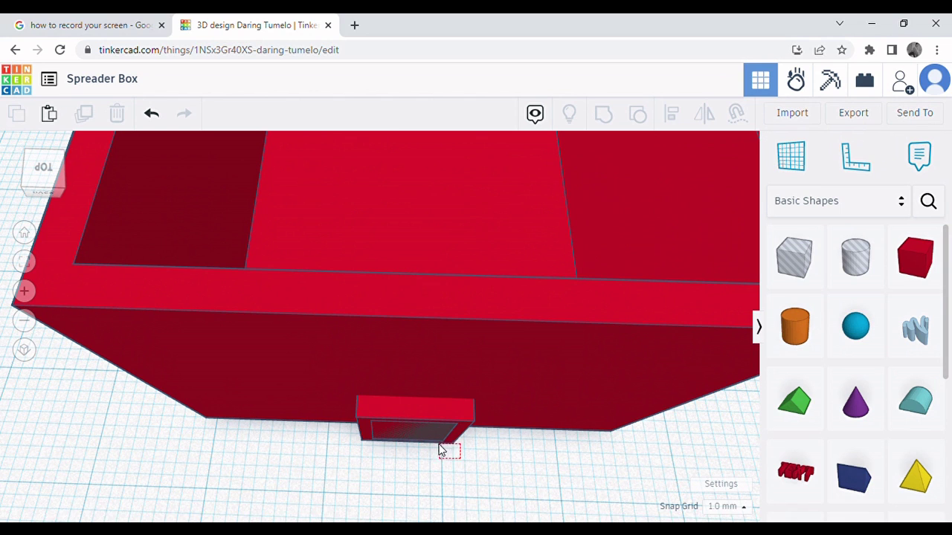
Group the hole with the small solid block to cut the opening, and group the result with the box.
drag(438, 440, 487, 461)
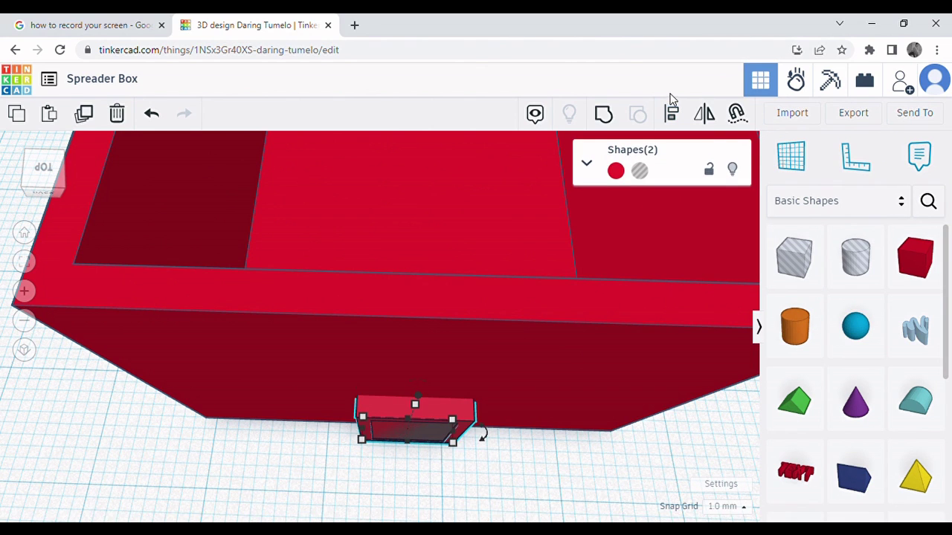
click(603, 116)
click(532, 483)
right_drag(533, 484, 601, 418)
drag(532, 400, 313, 381)
click(603, 113)
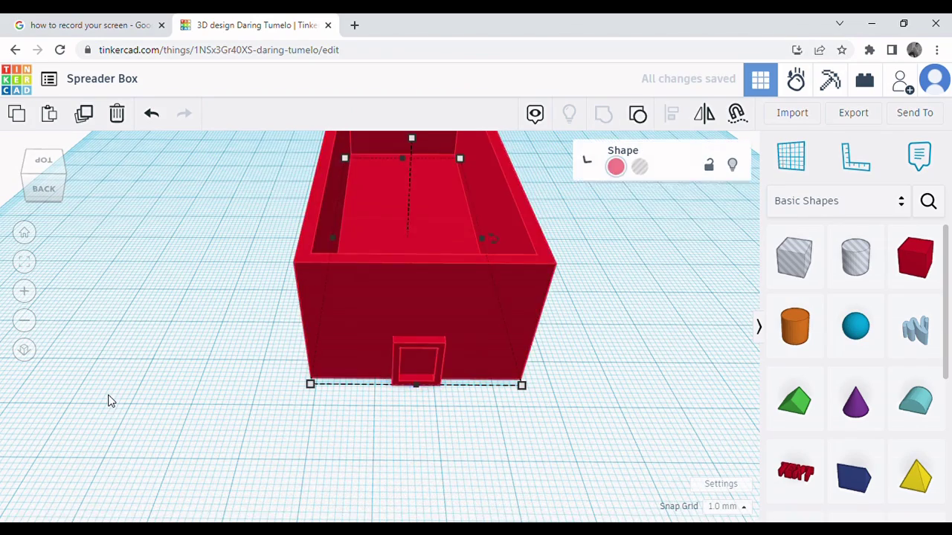
Duplicate the finished box and move the copy sideways until it stands well clear of the original.
scroll(109, 400, down, 5)
click(464, 389)
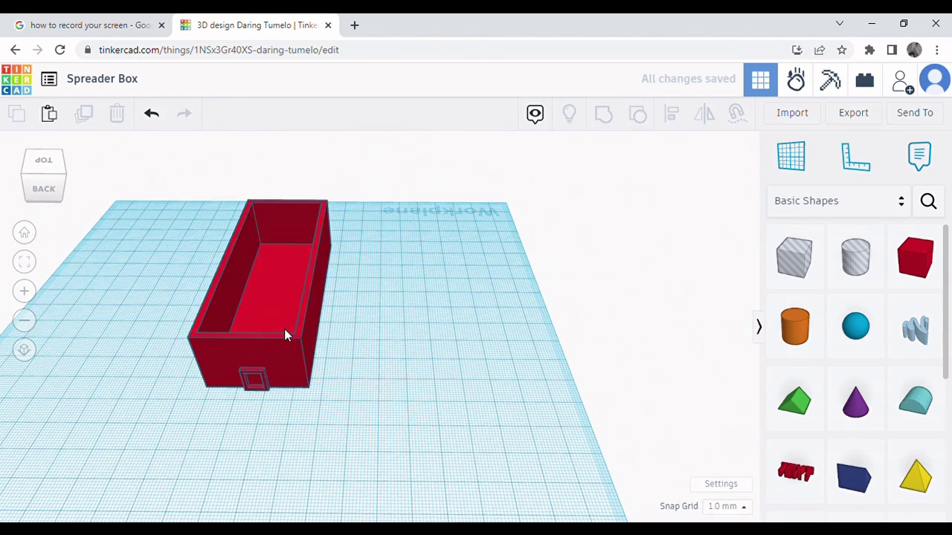
click(284, 329)
click(83, 113)
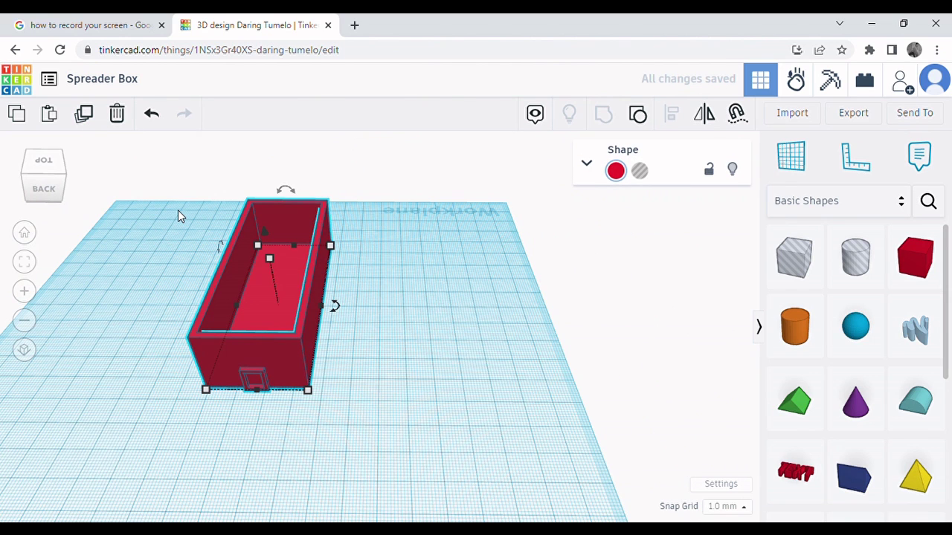
key(Right)
key(Right)
key(Right)
key(Right)
key(Right)
key(Right)
key(Right)
key(Right)
key(Right)
key(Right)
key(Right)
key(Right)
key(Right)
key(Right)
key(Right)
key(Right)
key(Right)
key(Right)
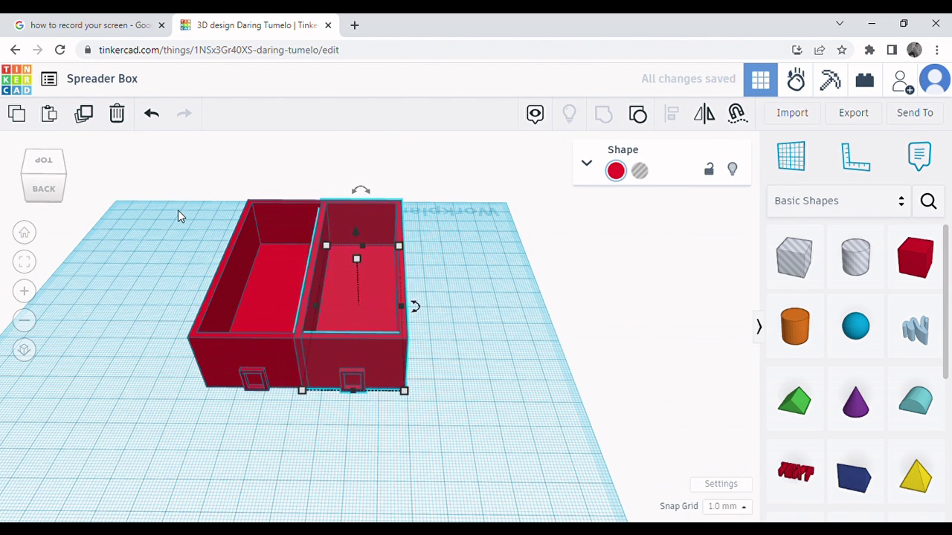
key(Right)
key(Right)
key(Right)
key(Right)
key(Right)
key(Right)
key(Right)
key(Right)
key(Right)
key(Right)
key(Right)
key(Right)
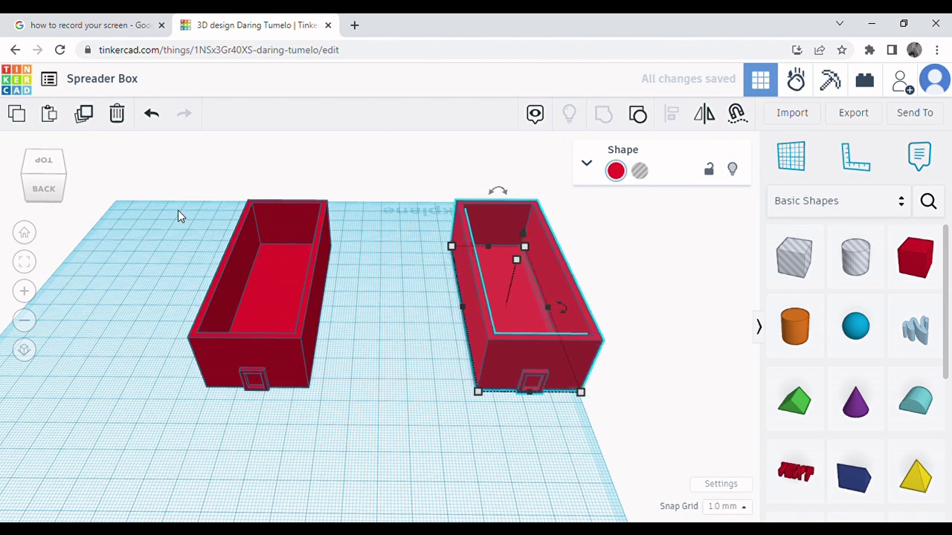
key(Right)
click(324, 331)
Ungroup the original box twice so its plates can be edited individually.
click(250, 361)
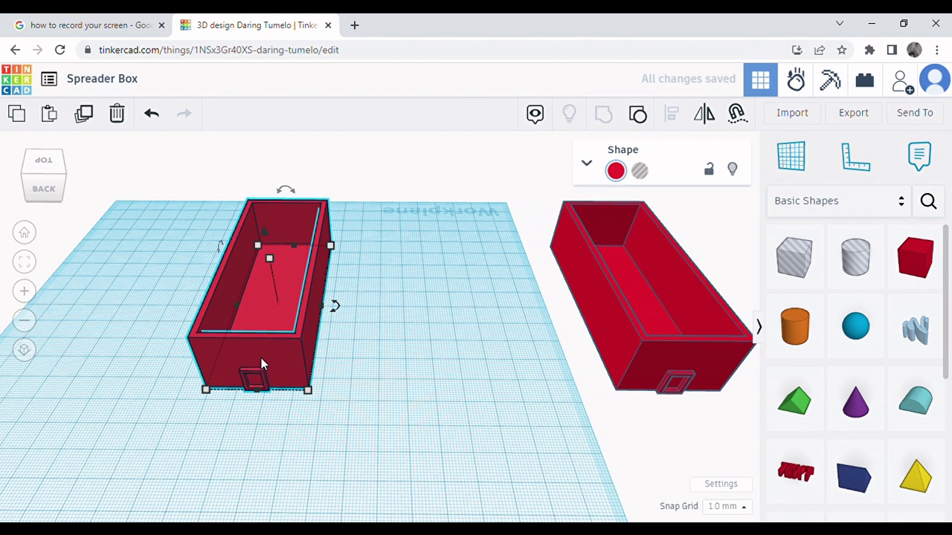
click(636, 115)
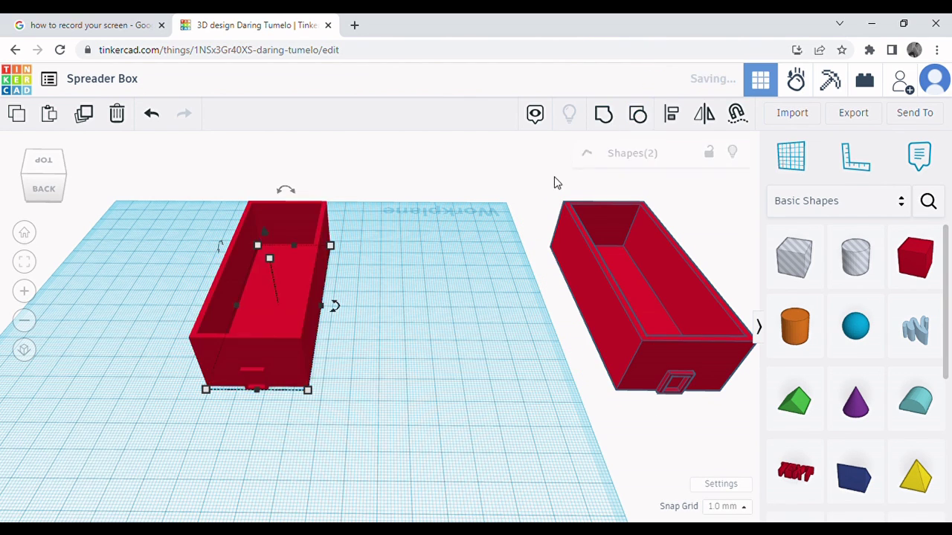
click(431, 393)
click(269, 313)
click(637, 114)
click(371, 387)
Delete the front wall of the ungrouped box.
right_drag(427, 330, 330, 307)
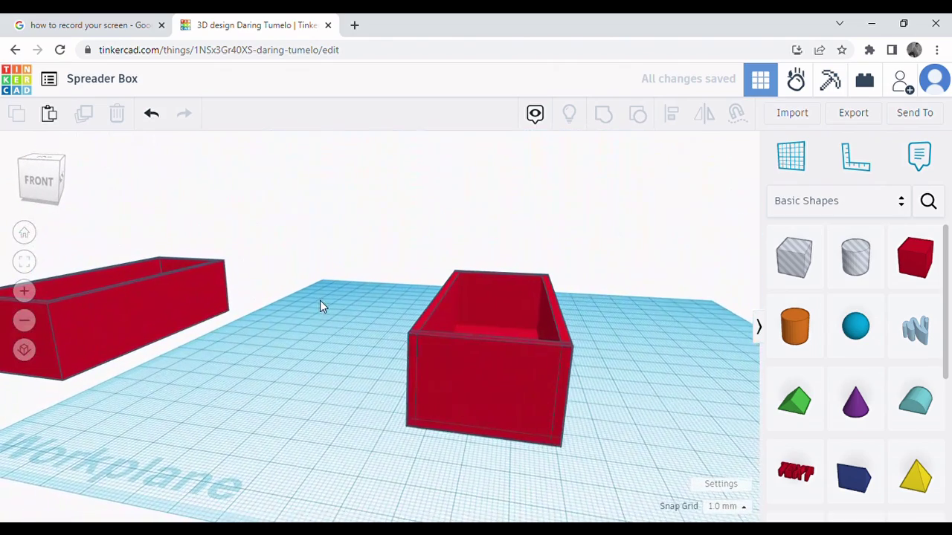
click(504, 375)
key(Delete)
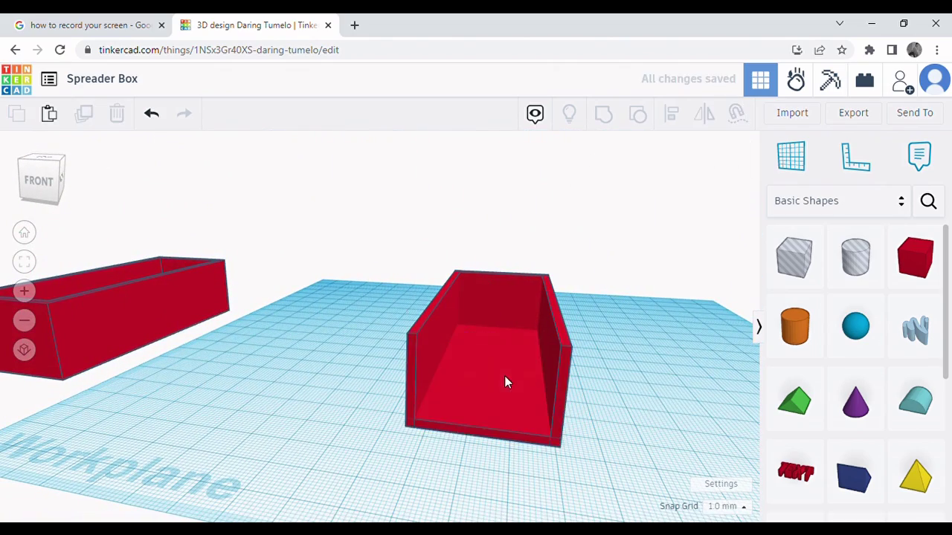
Set the height of the right side wall, as seen from the front, to 12 mm.
click(564, 387)
right_drag(629, 431, 621, 412)
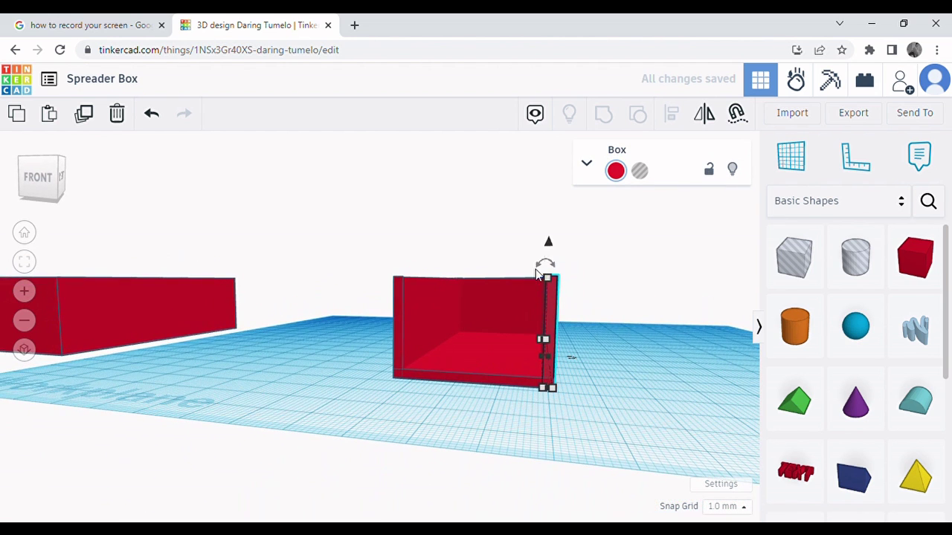
mouse_move(549, 279)
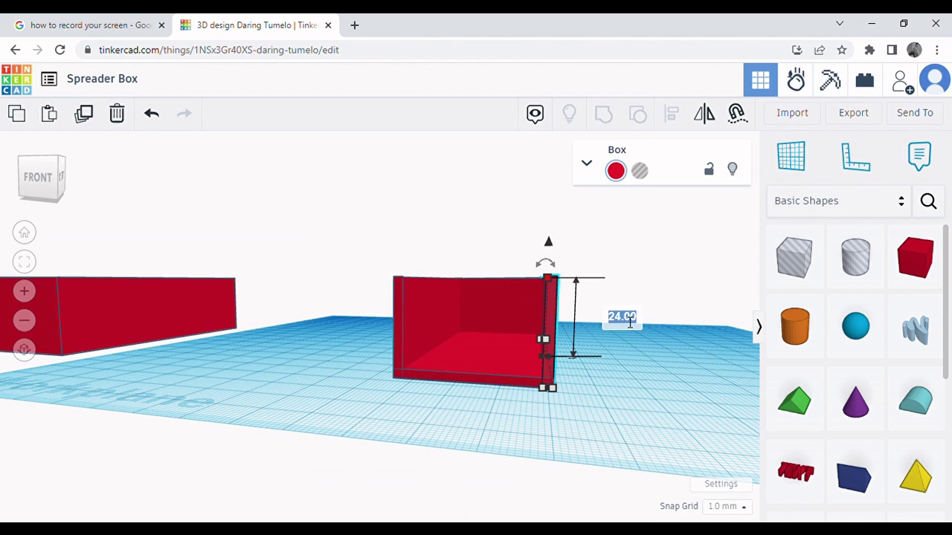
key(Return)
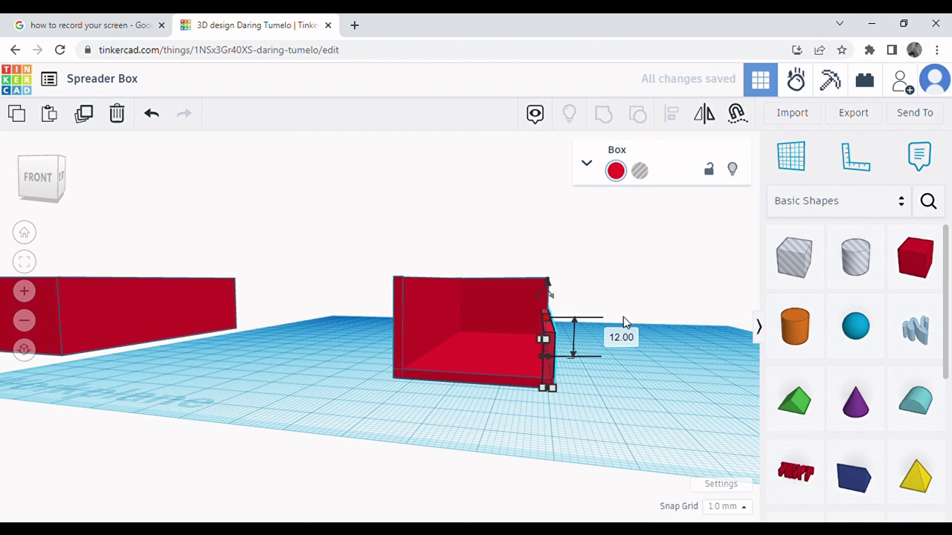
right_drag(582, 407, 602, 413)
click(601, 413)
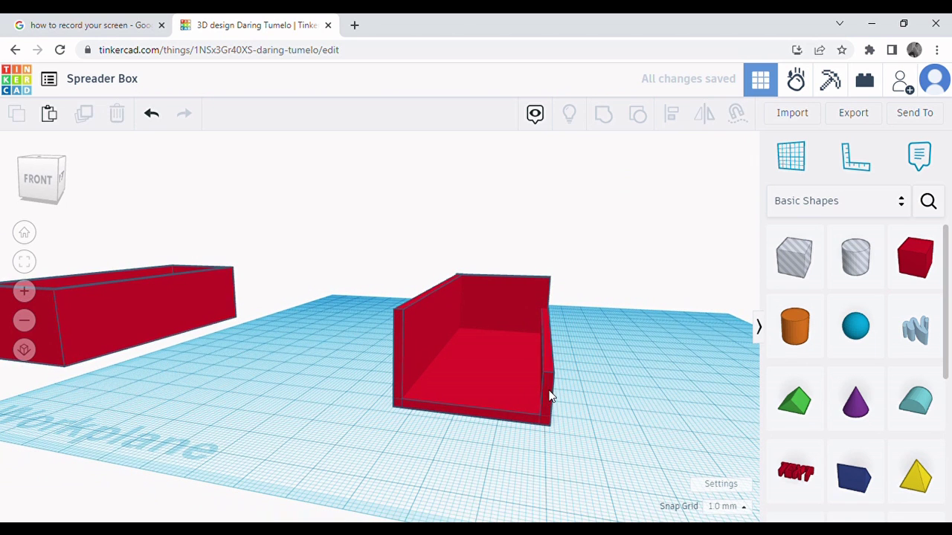
Duplicate the 12 mm high side wall and raise the copy to sit on top of it.
click(550, 395)
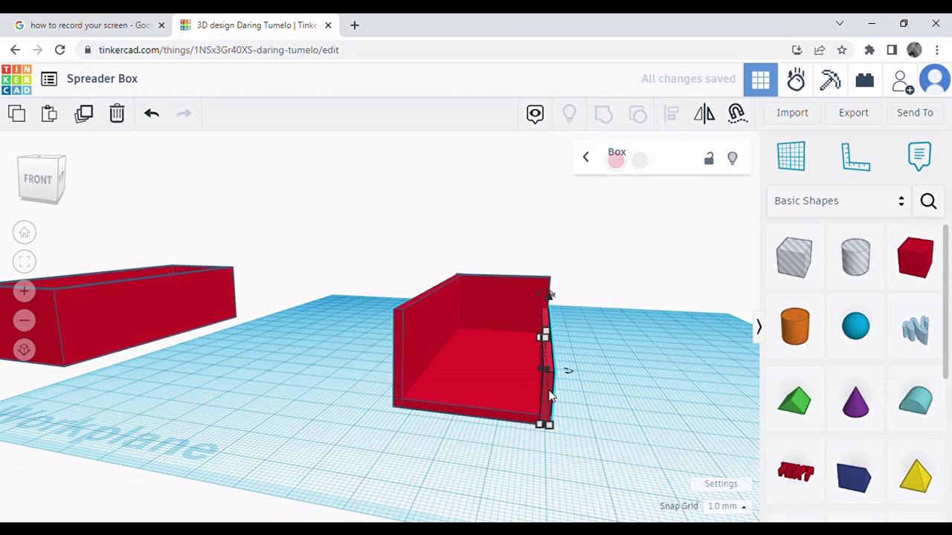
click(84, 115)
drag(549, 301, 557, 257)
click(607, 374)
Rotate the upper side plate 8° so its top edge leans outward.
scroll(607, 374, up, 2)
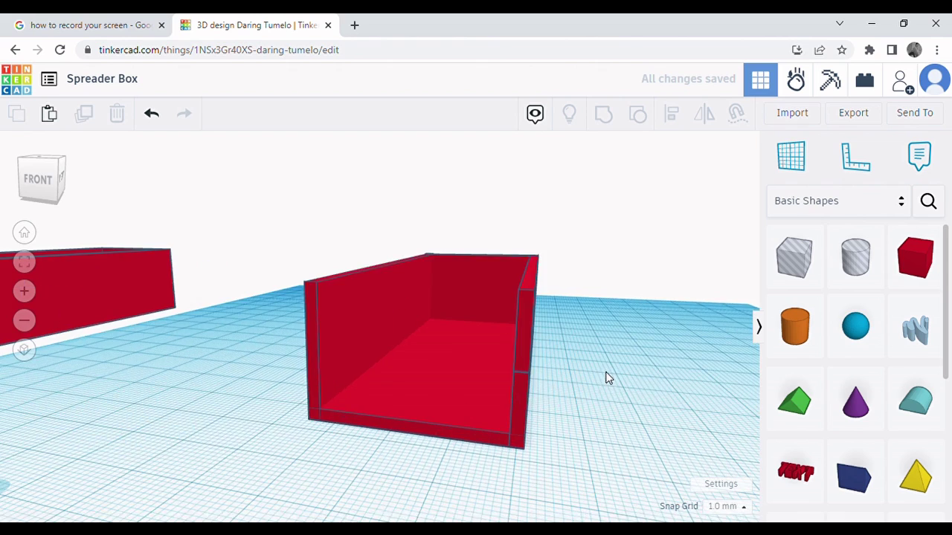
mouse_move(606, 371)
right_down()
mouse_move(606, 351)
mouse_move(606, 363)
right_up()
click(523, 298)
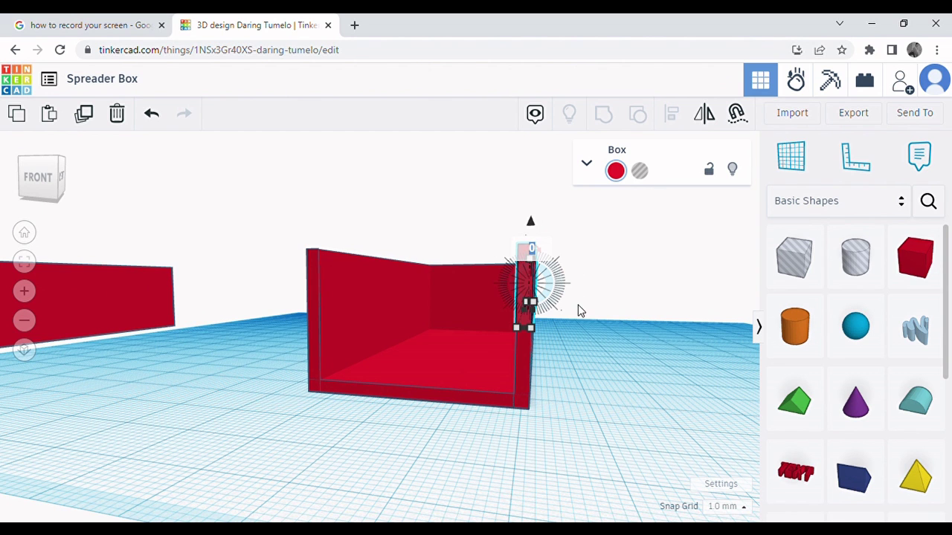
right_drag(581, 313, 563, 298)
mouse_move(540, 256)
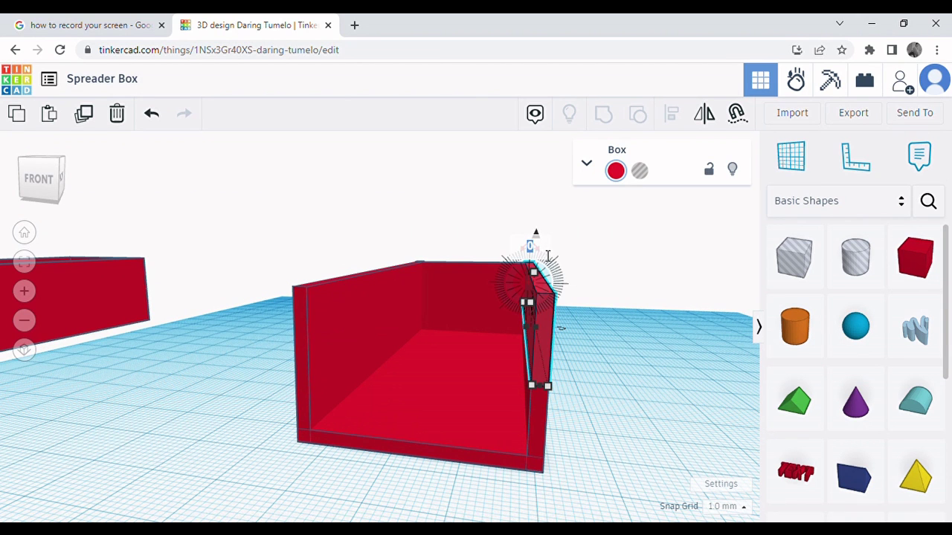
right_drag(596, 328, 570, 343)
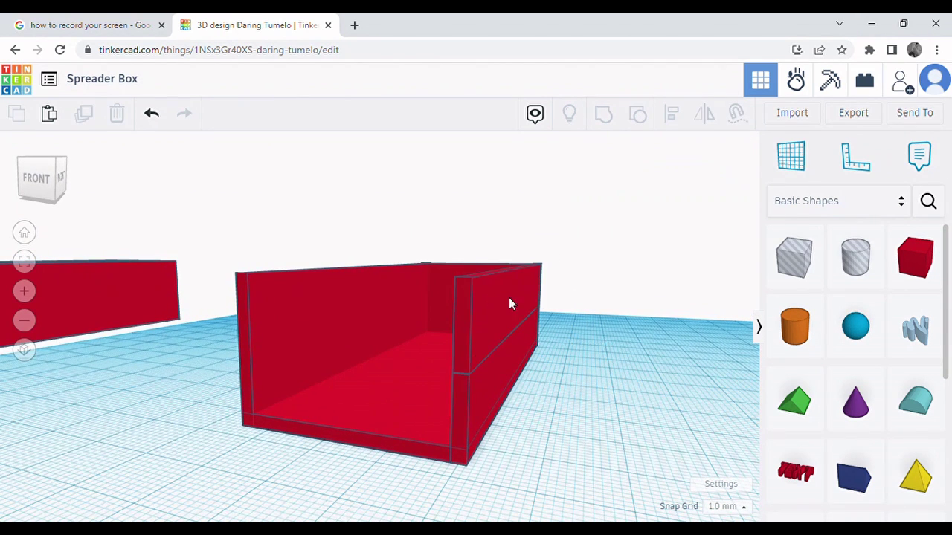
mouse_move(542, 255)
mouse_down()
mouse_move(552, 258)
mouse_move(543, 253)
mouse_up()
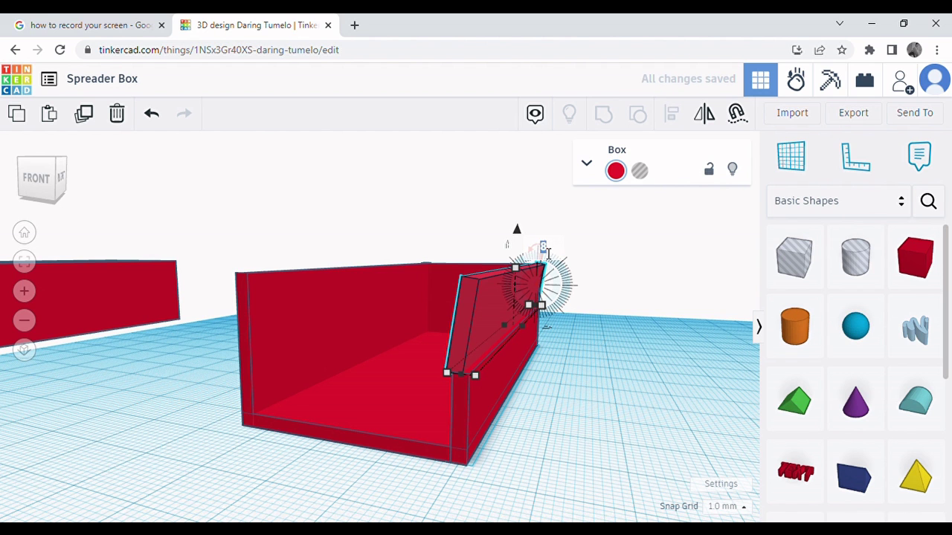
click(548, 439)
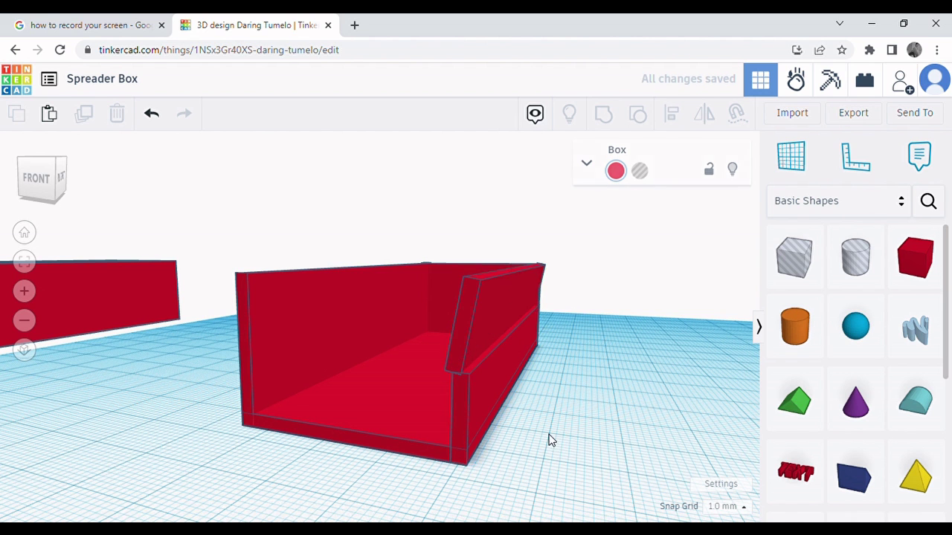
Nudge the tilted upper plate one 1 mm grid step outward to line it up with the lower wall.
right_drag(548, 440, 503, 377)
click(505, 367)
key(Right)
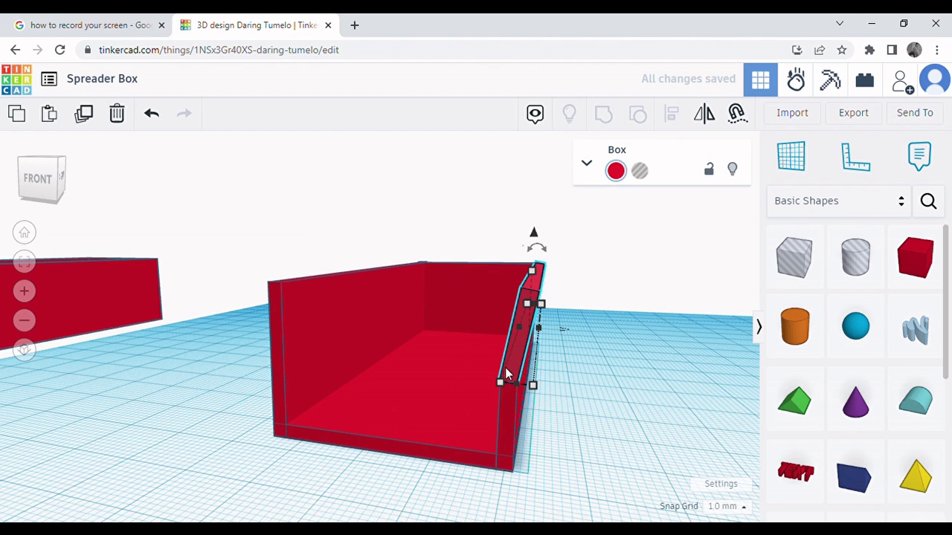
click(659, 424)
Set the height of the lower side wall beneath the tilted plate to 12.5 mm.
right_drag(659, 424, 649, 402)
scroll(524, 254, up, 5)
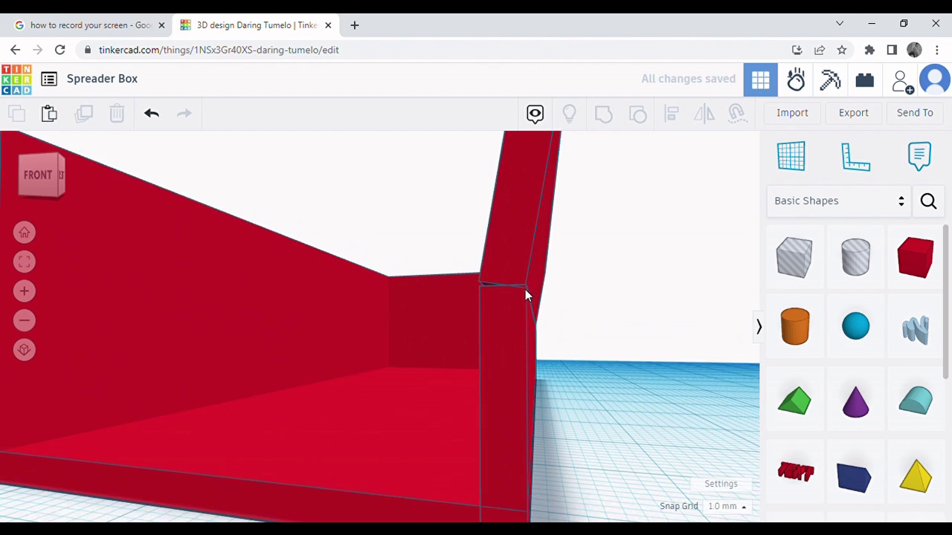
right_drag(516, 299, 521, 313)
click(498, 302)
mouse_move(517, 267)
click(613, 314)
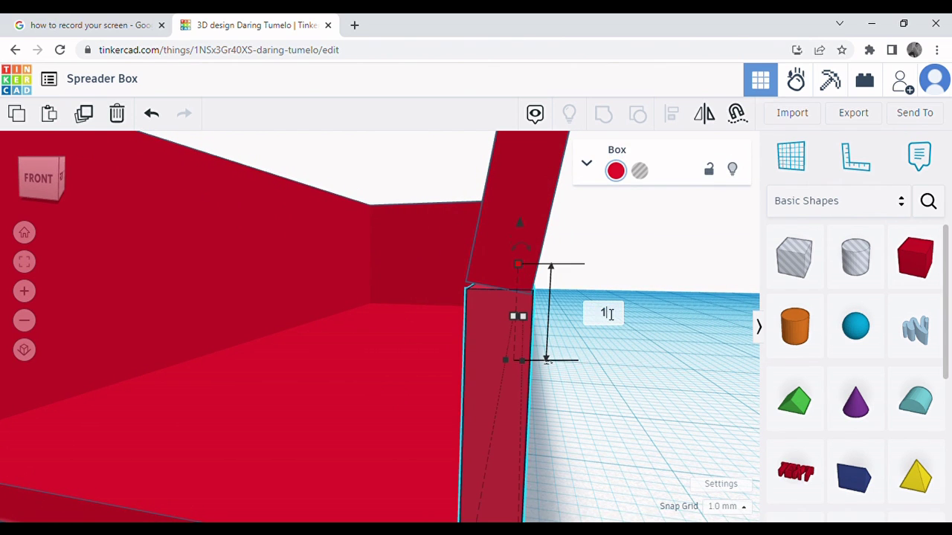
text(12.5)
key(Return)
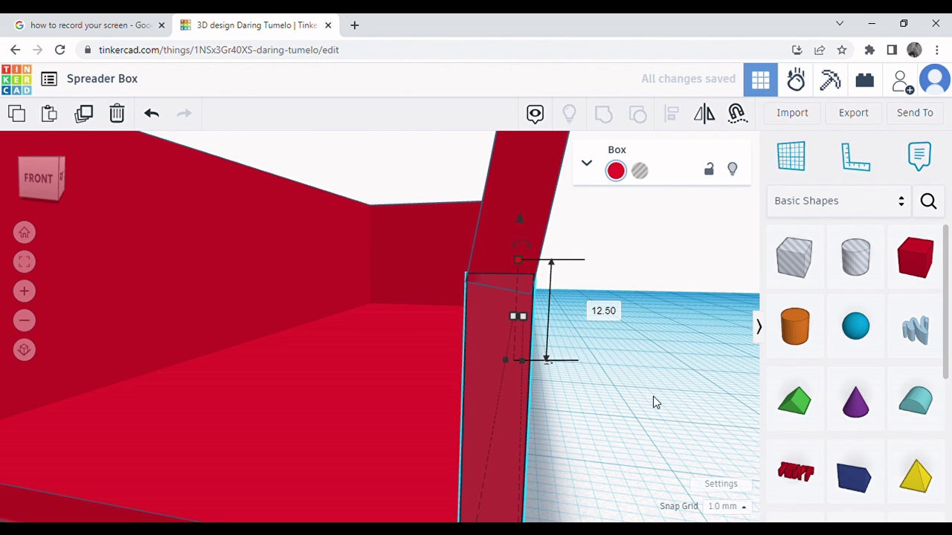
click(640, 385)
right_drag(627, 379, 606, 366)
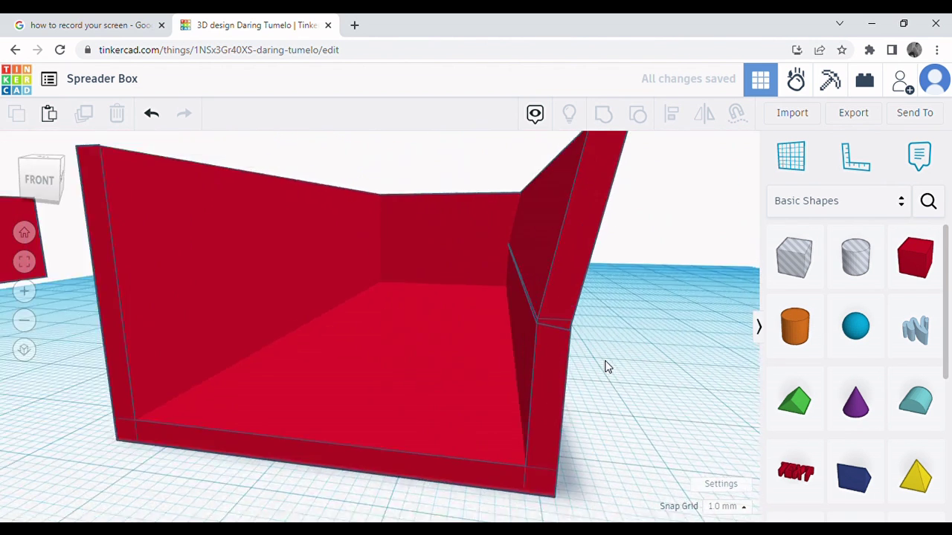
Delete the opposite full-height side wall, and group the lower wall with the tilted plate above it.
right_drag(605, 361, 638, 376)
scroll(610, 380, down, 2)
click(342, 320)
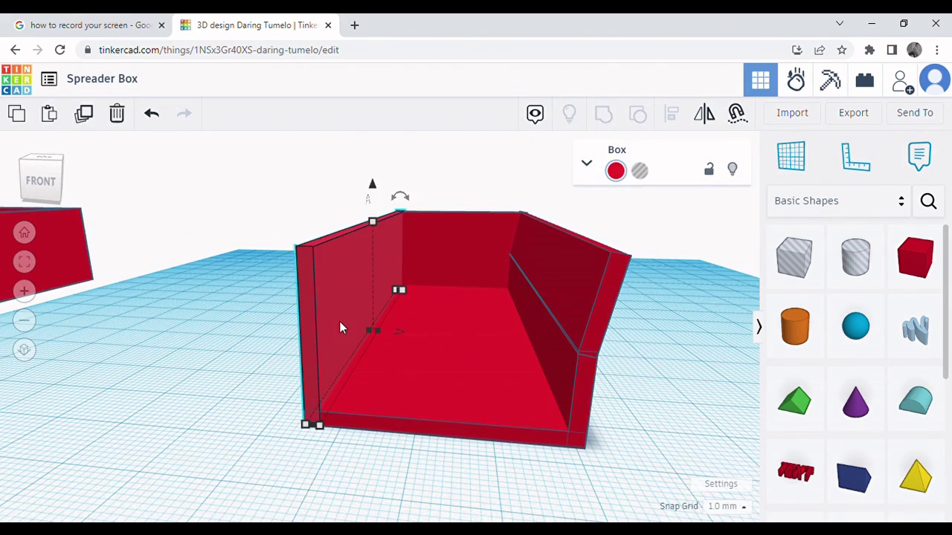
key(Delete)
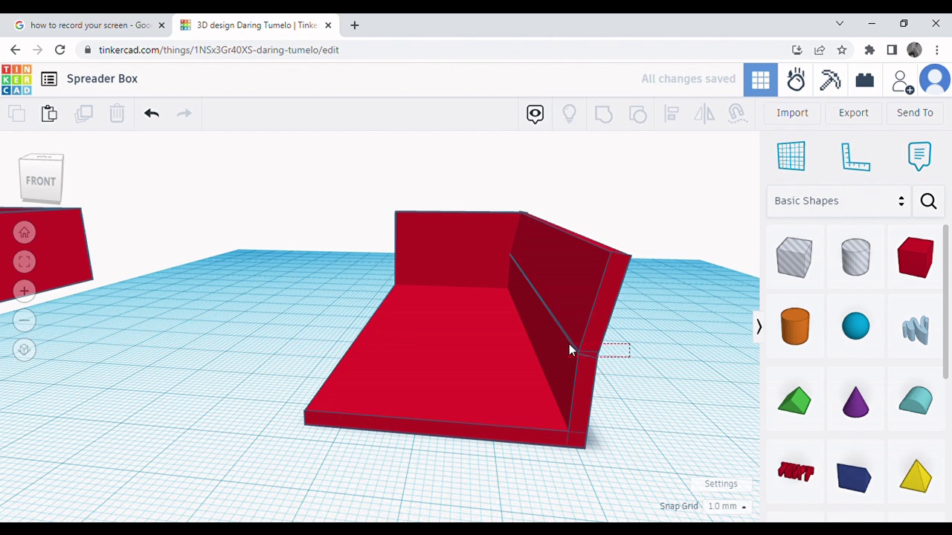
drag(569, 349, 567, 347)
click(604, 113)
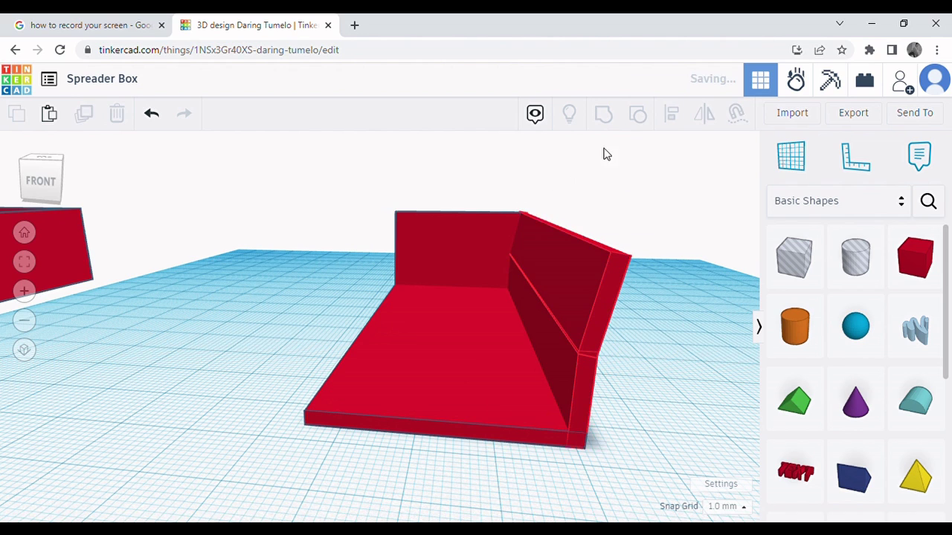
Duplicate the grouped leaning side wall, mirror the copy, and move it to the opposite edge of the floor.
click(679, 326)
click(587, 328)
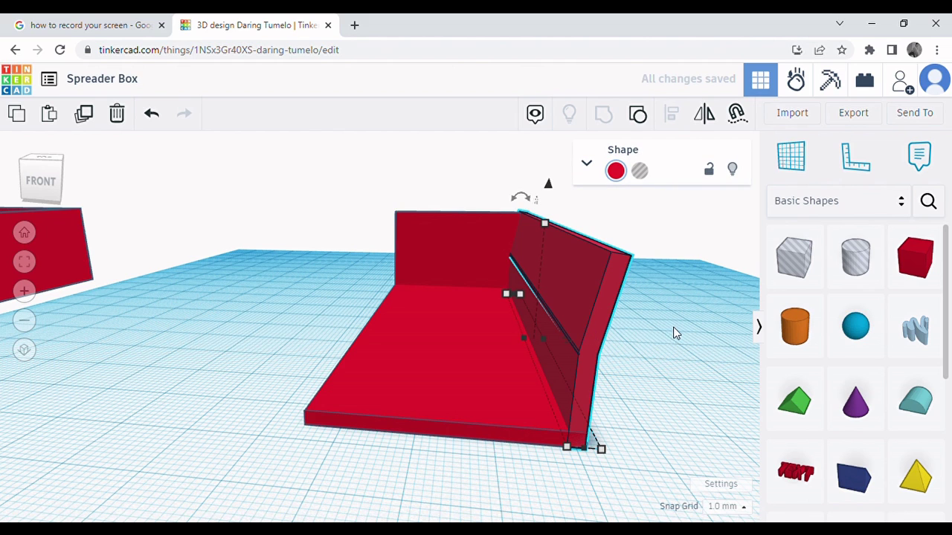
click(86, 113)
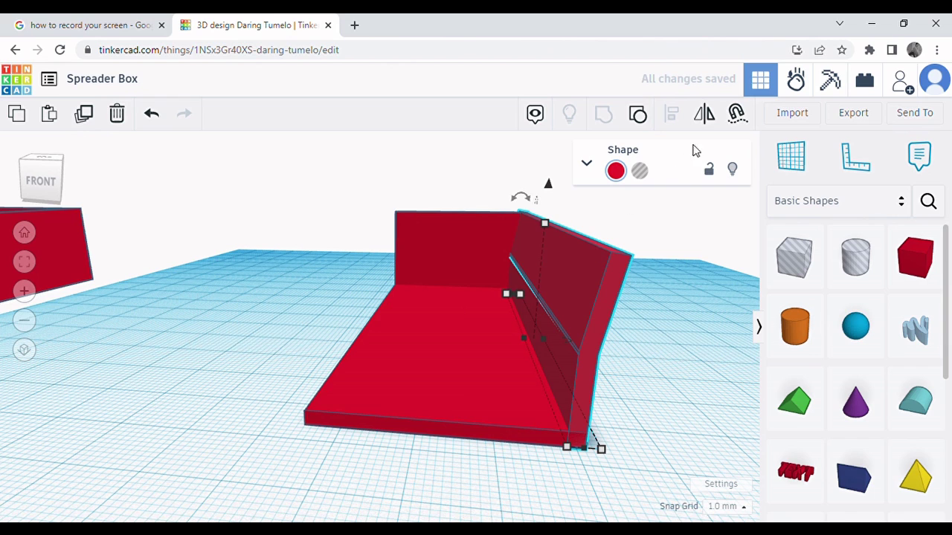
drag(595, 470, 603, 474)
key(Left)
key(Left)
key(Left)
key(Left)
key(Left)
key(Left)
key(Left)
key(Left)
key(Left)
key(Left)
key(Left)
key(Left)
key(Left)
key(Left)
key(Left)
key(Left)
key(Left)
key(Left)
key(Left)
key(Left)
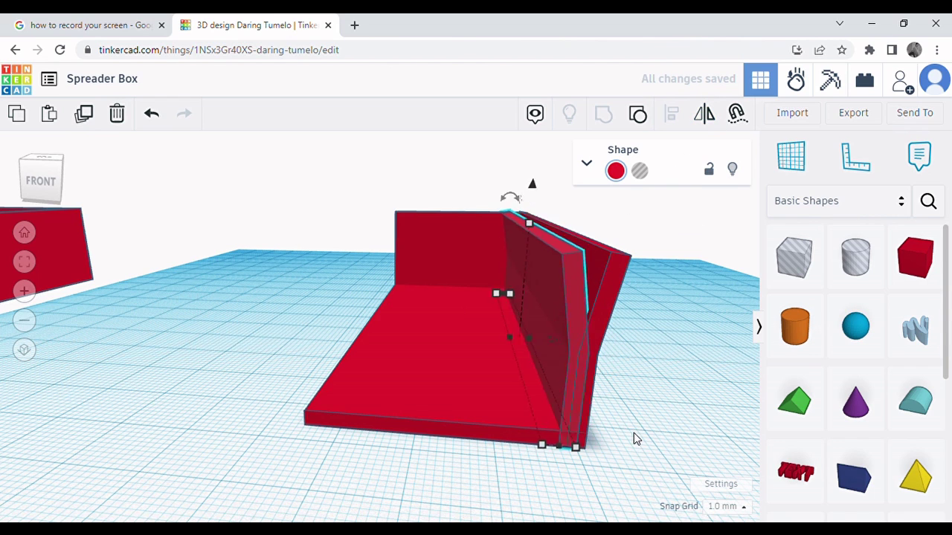
key(Left)
key(Left)
click(377, 472)
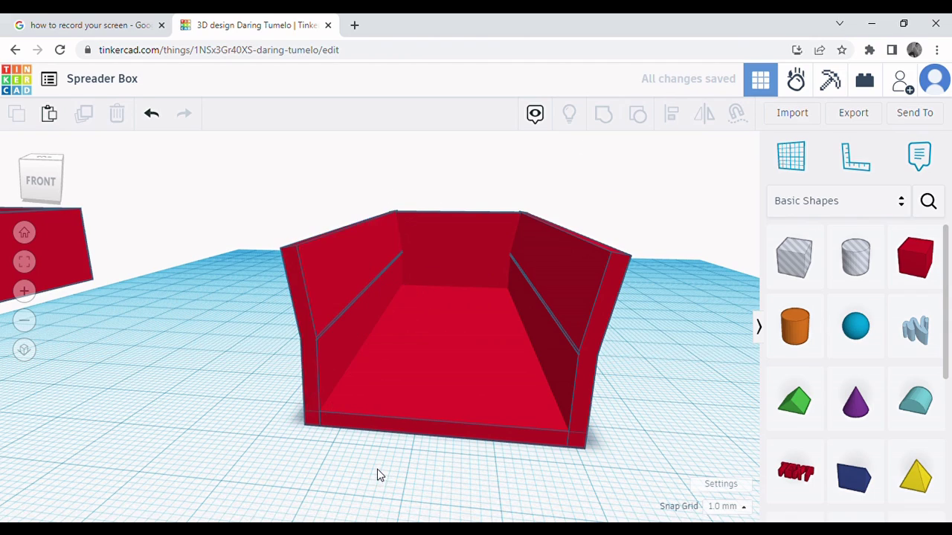
Duplicate the back wall and start moving the copy through the box toward its open front end.
mouse_move(378, 473)
right_down()
mouse_move(412, 461)
mouse_move(504, 476)
mouse_move(440, 498)
mouse_move(384, 483)
mouse_move(382, 491)
right_up()
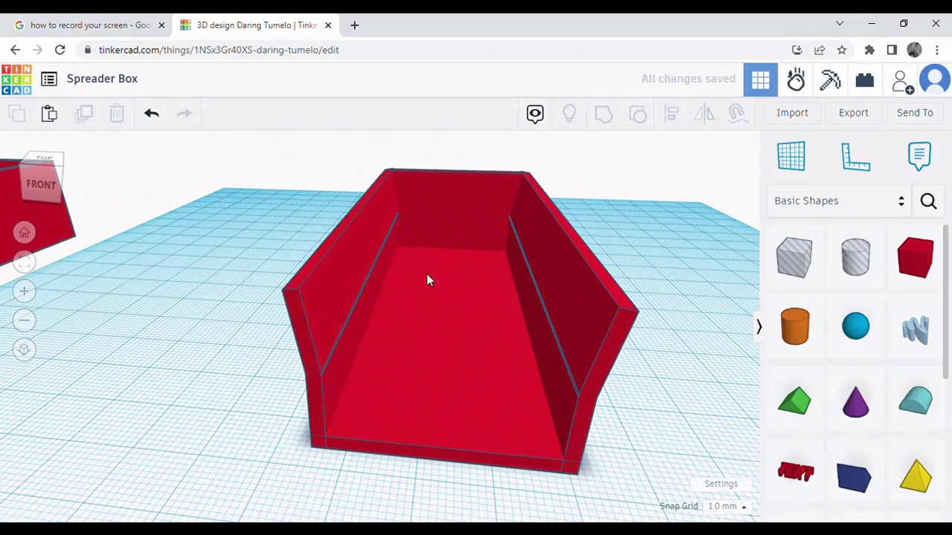
click(450, 188)
click(86, 115)
key(Down)
key(Down)
key(Down)
key(Down)
key(Down)
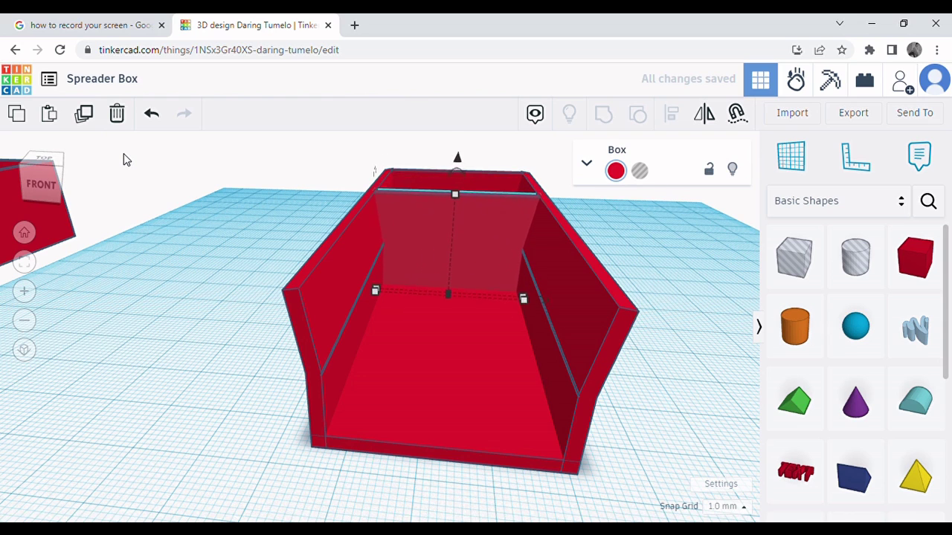
Set the snap grid to 5.0 mm and move the duplicated wall just beyond the box's open front end.
click(744, 507)
click(746, 403)
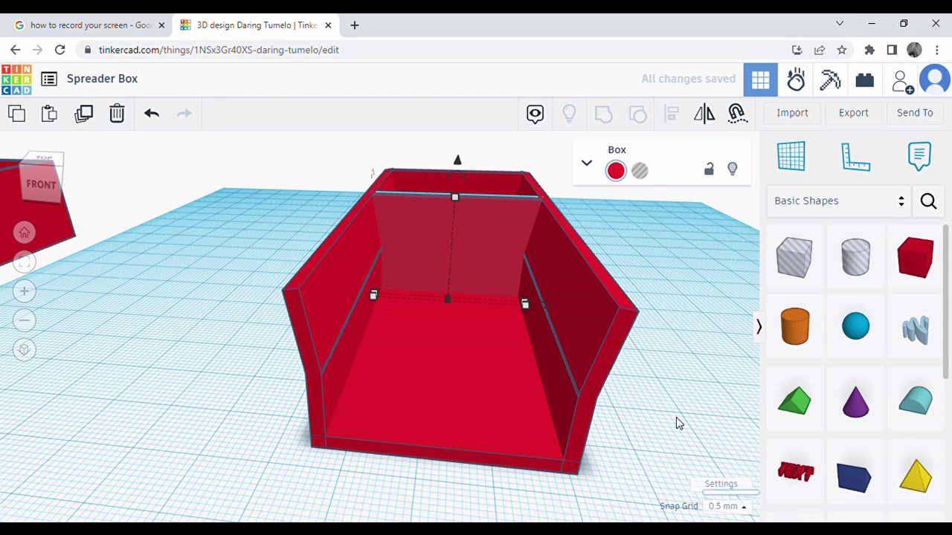
click(744, 509)
click(729, 459)
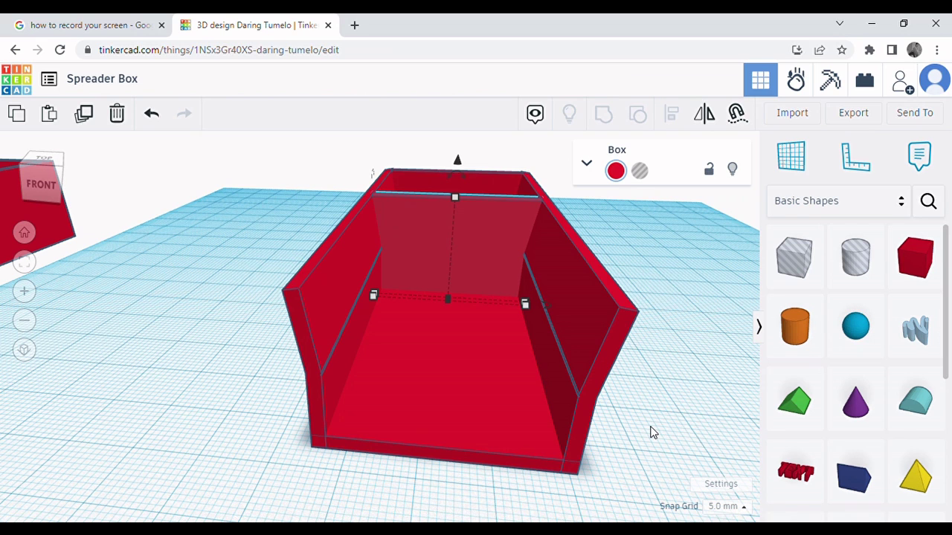
key(Down)
key(Down)
key(Down)
key(Down)
key(Down)
key(Down)
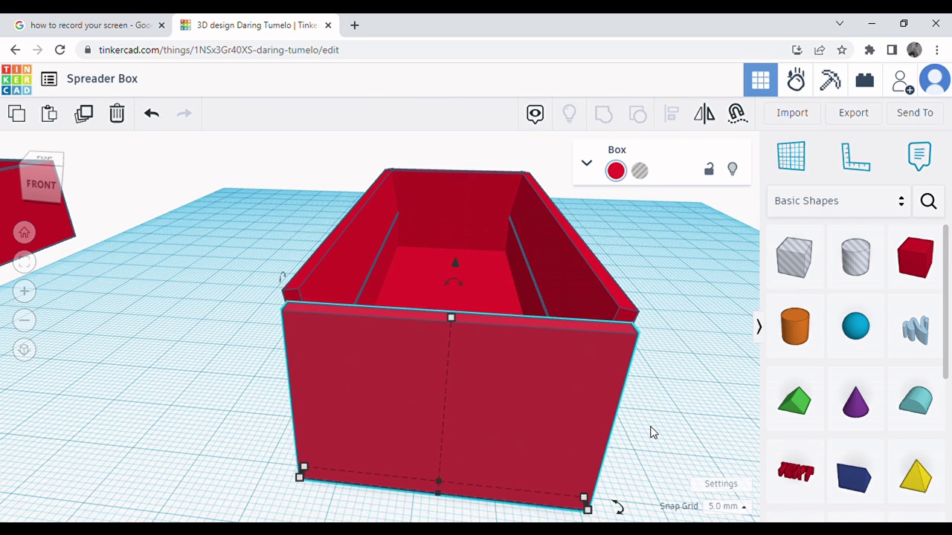
Move the front wall back flush with the side walls' ends, using a 1.0 mm snap grid for the final nudges.
key(Up)
click(742, 507)
click(737, 422)
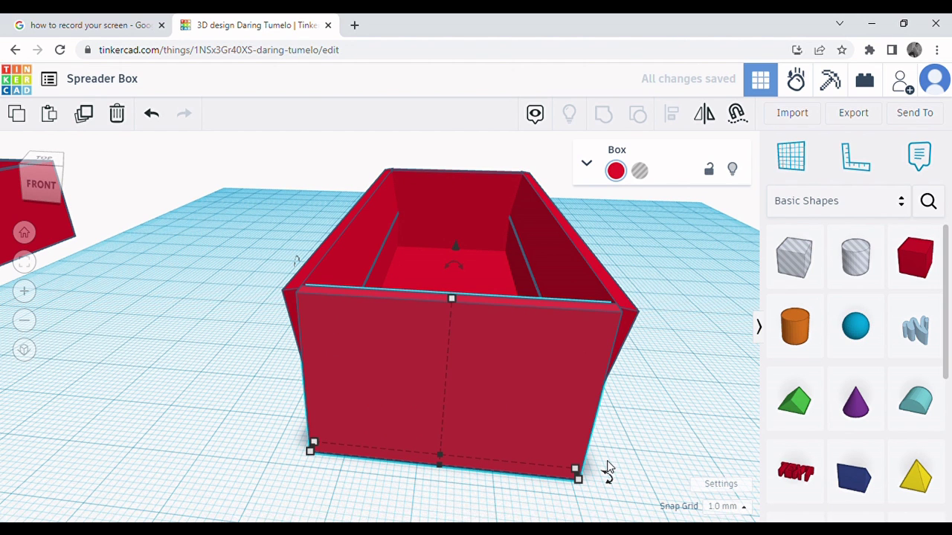
key(Up)
key(Up)
key(Up)
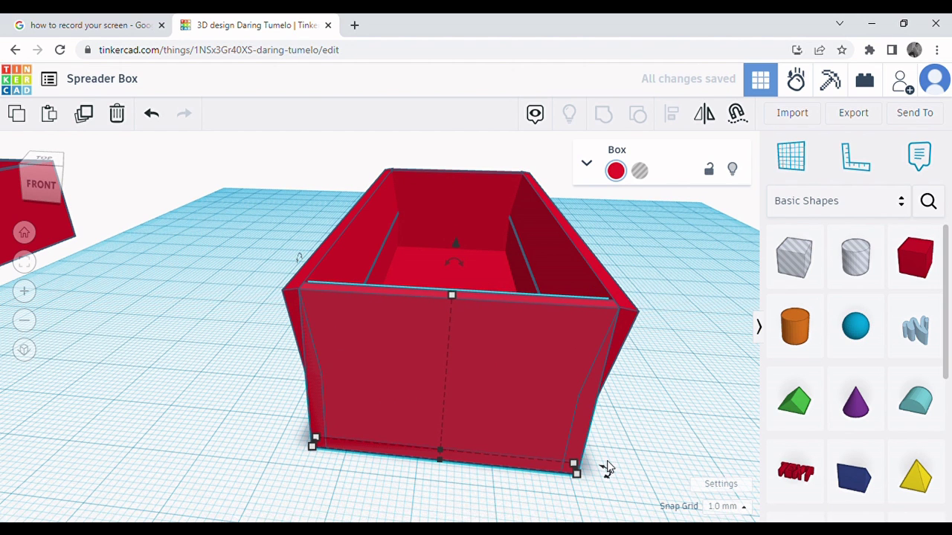
Group all parts of the reworked box with leaning sides, including the hollowed block on its back wall.
right_drag(656, 430, 319, 449)
scroll(319, 449, down, 5)
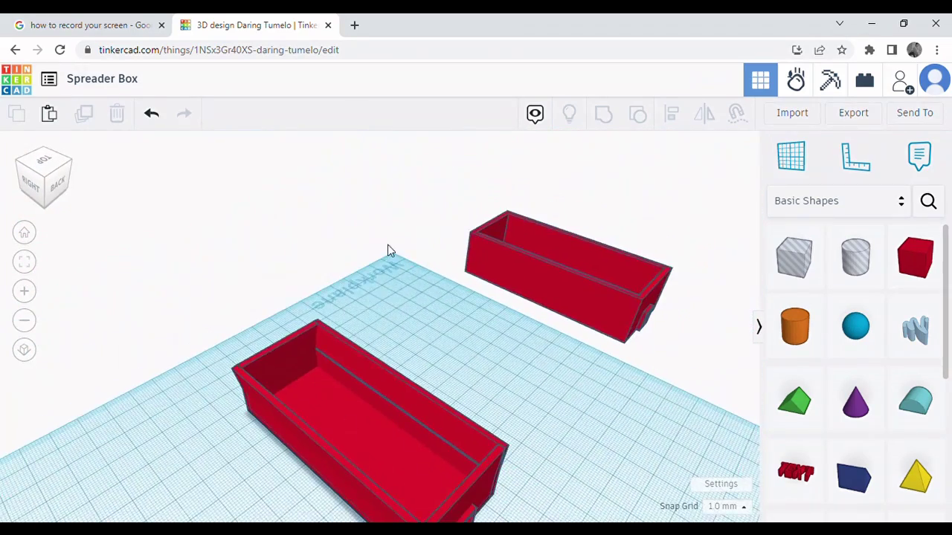
scroll(388, 227, down, 3)
right_drag(463, 453, 540, 384)
scroll(391, 435, up, 3)
drag(321, 240, 255, 162)
click(604, 119)
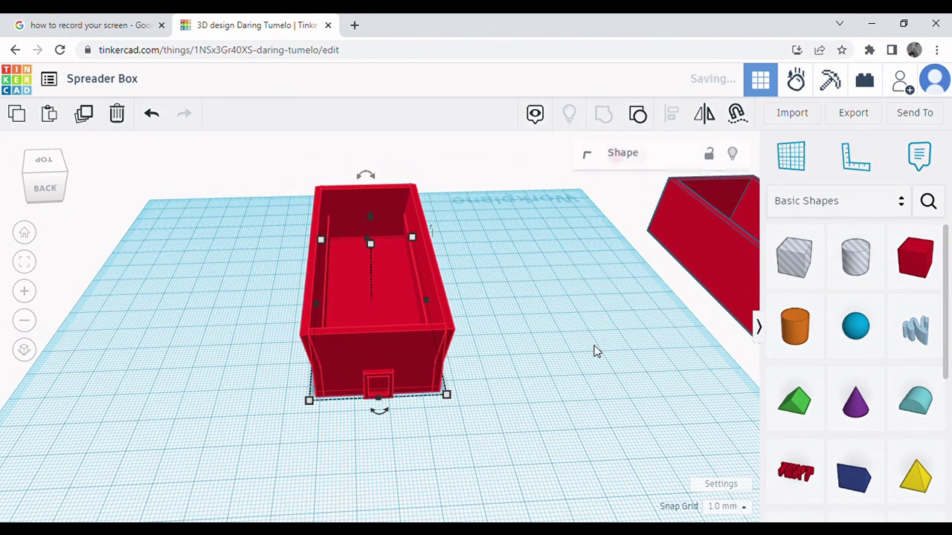
Recolour the grouped box with the light grey preset.
click(617, 172)
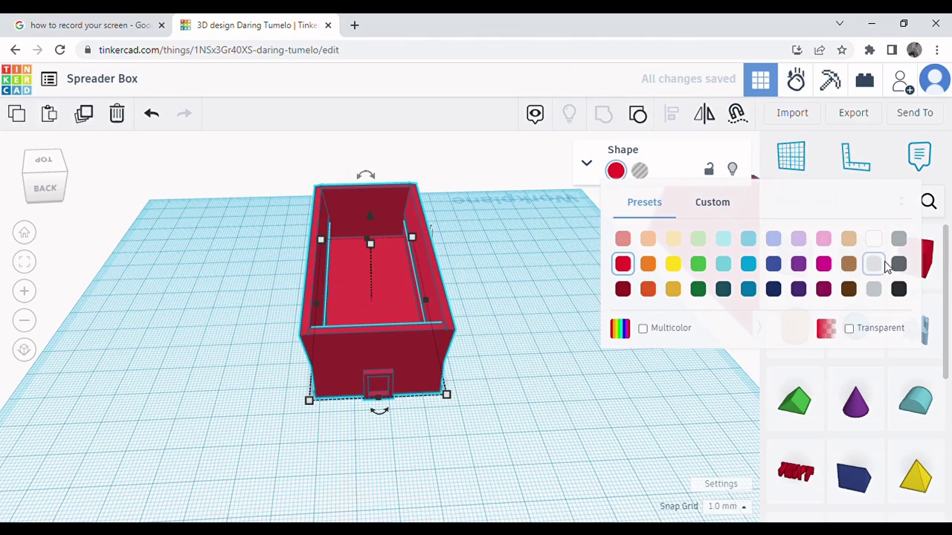
click(879, 292)
click(587, 467)
right_drag(576, 463, 578, 442)
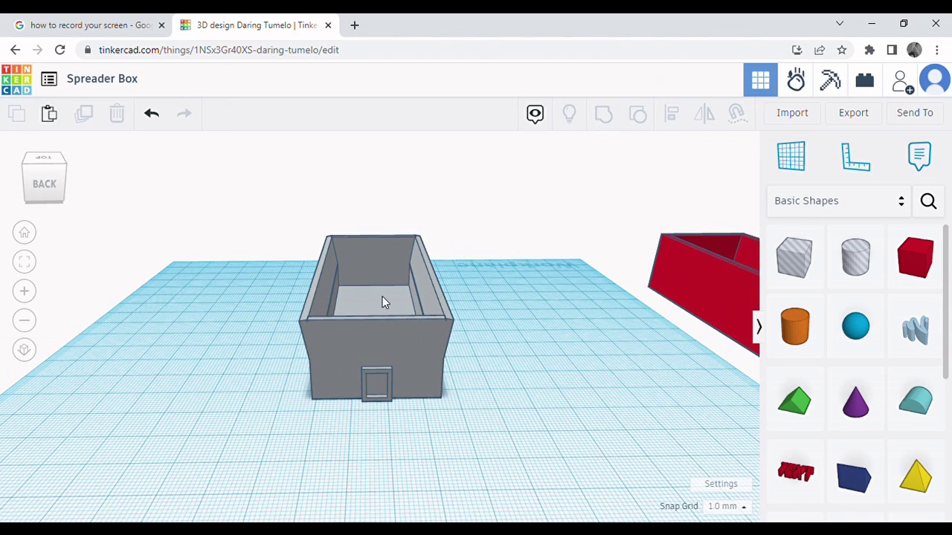
Duplicate the grey box and move the copy sideways until it sits beside the straight-walled red box.
click(404, 338)
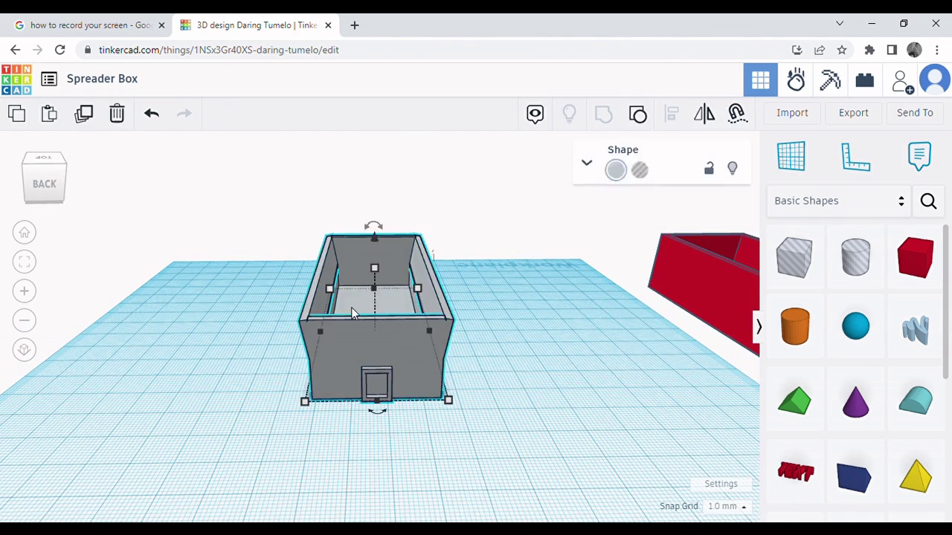
scroll(169, 305, down, 3)
click(79, 122)
key(Right)
key(Right)
key(Right)
key(Right)
key(Right)
key(Right)
key(Right)
key(Right)
key(Right)
key(Right)
key(Right)
key(Right)
key(Right)
key(Right)
key(Right)
key(Right)
key(Right)
key(Right)
key(Right)
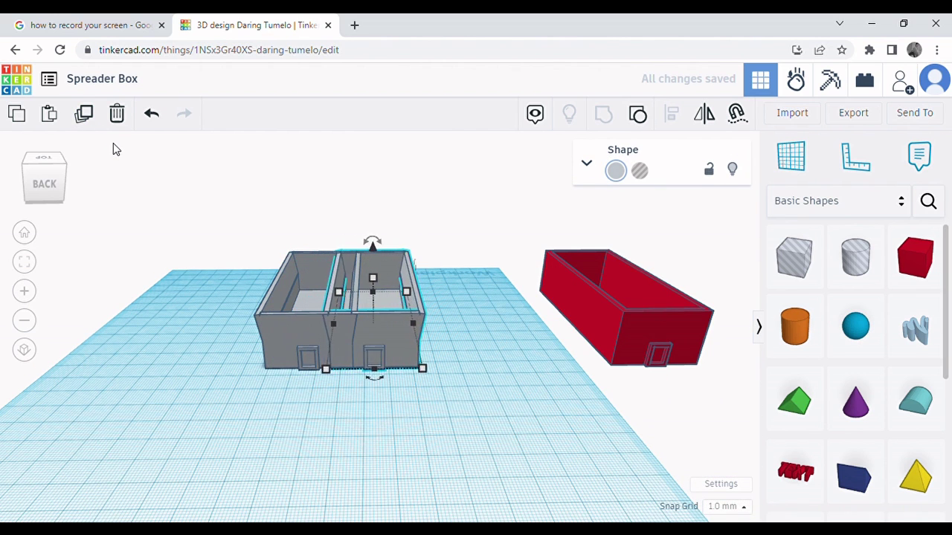
key(Right)
key(Right)
key(Right)
key(Right)
key(Right)
key(Right)
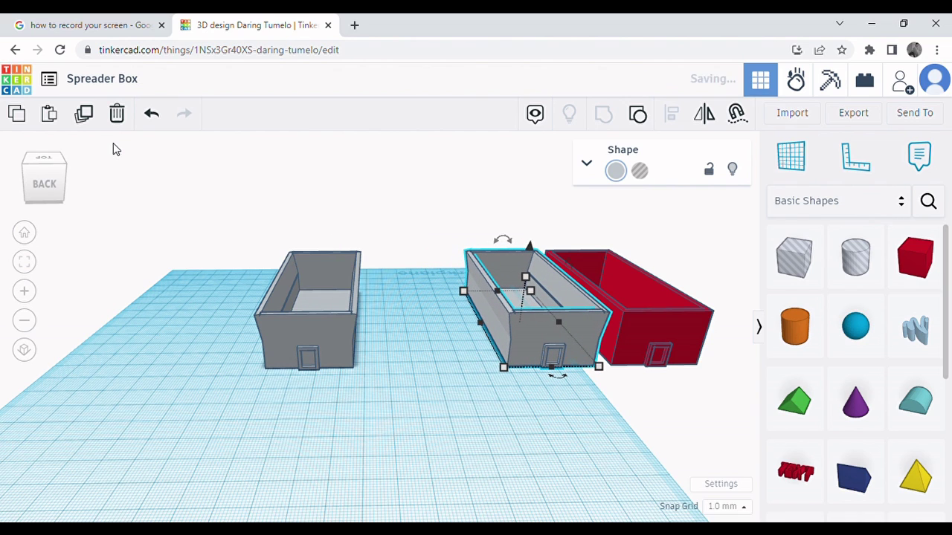
click(417, 415)
Ungroup the original grey box back into its separate parts.
scroll(312, 290, up, 5)
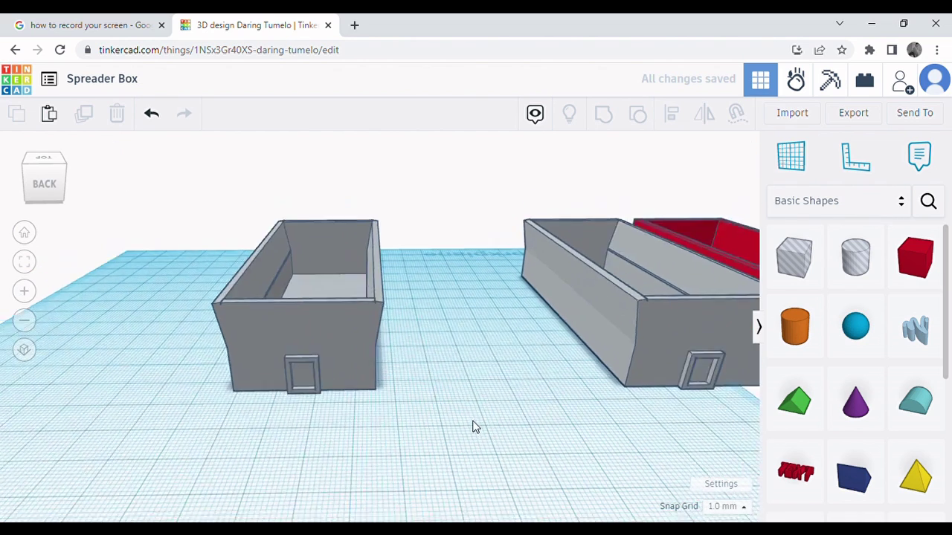
scroll(349, 289, up, 3)
click(389, 370)
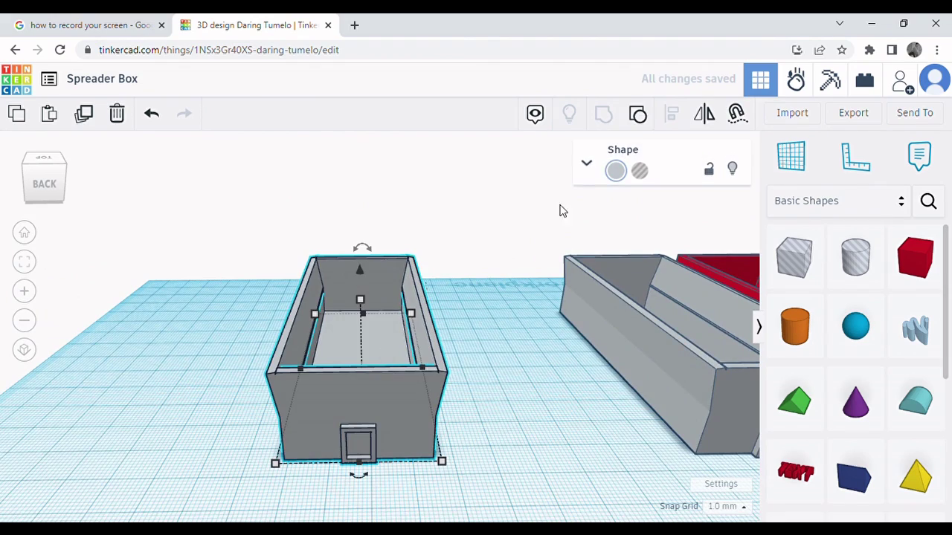
click(638, 116)
click(491, 368)
right_drag(492, 368, 503, 396)
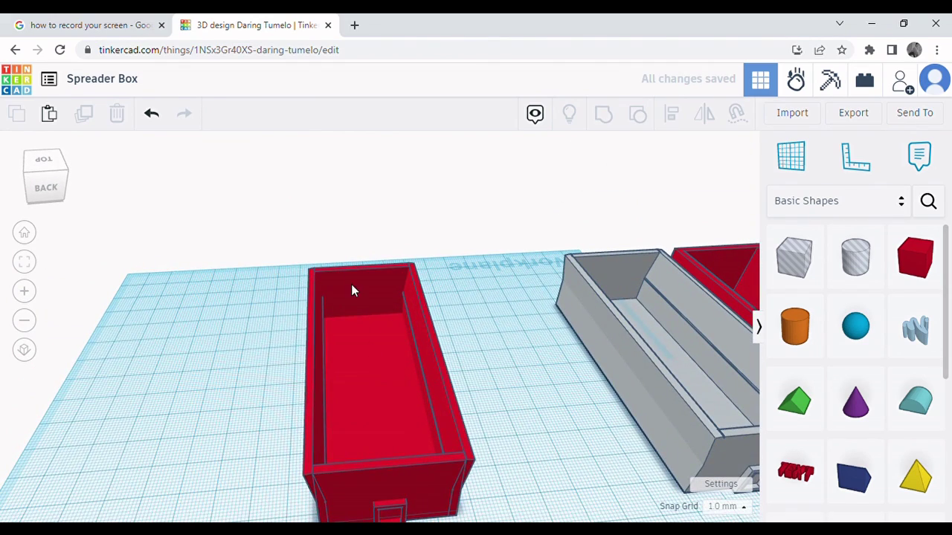
Duplicate all six parts of the ungrouped box and move the copy sideways, clear of the original.
right_drag(352, 289, 509, 359)
drag(284, 136, 283, 133)
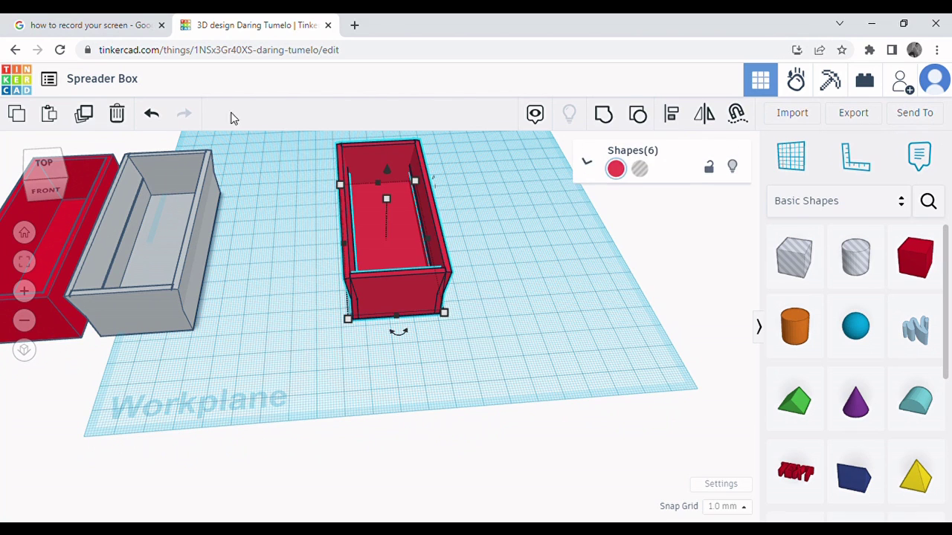
click(83, 113)
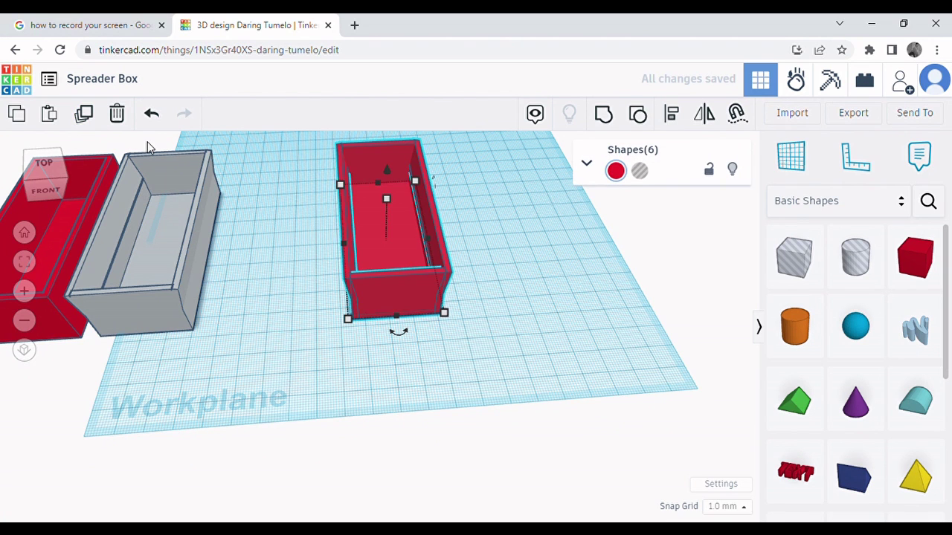
key(Right)
key(Right)
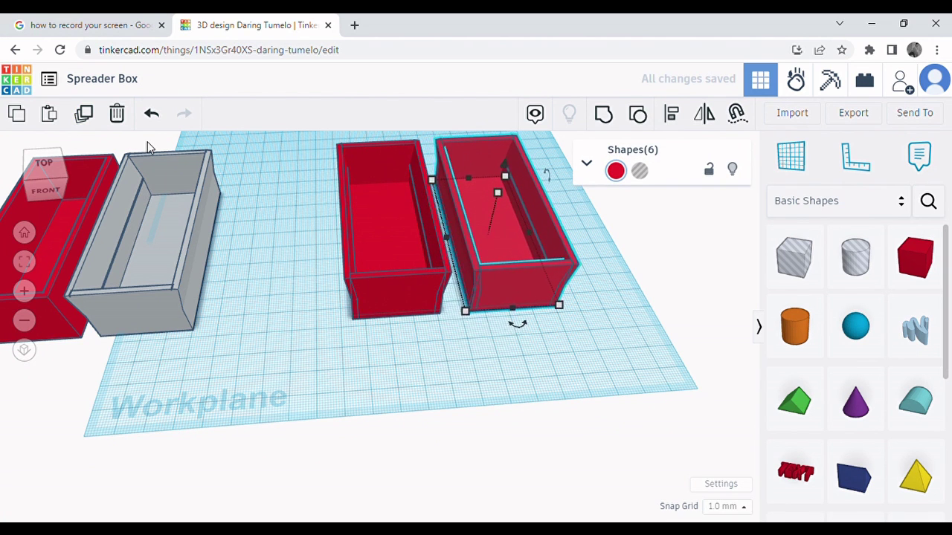
scroll(401, 363, down, 2)
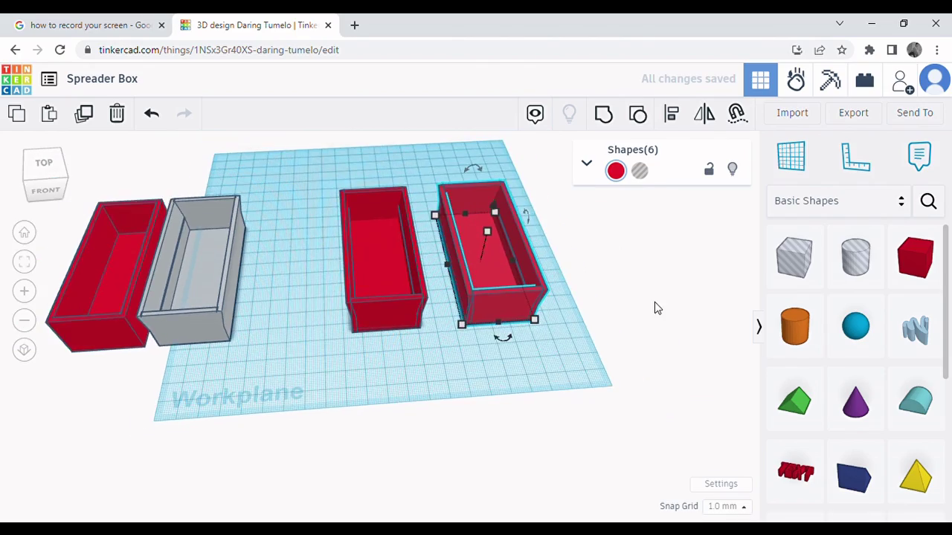
Pull the duplicated box's front wall forward, well clear of its floor and side walls.
scroll(655, 308, up, 5)
click(637, 360)
right_drag(637, 359, 539, 367)
click(406, 288)
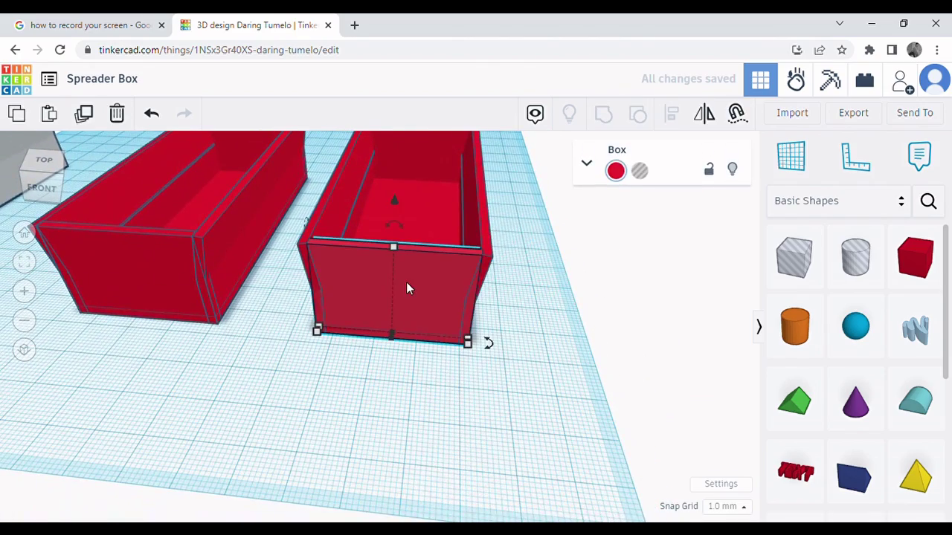
key(Down)
key(Down)
key(Down)
key(Down)
key(Down)
key(Down)
key(Down)
key(Down)
key(Down)
key(Down)
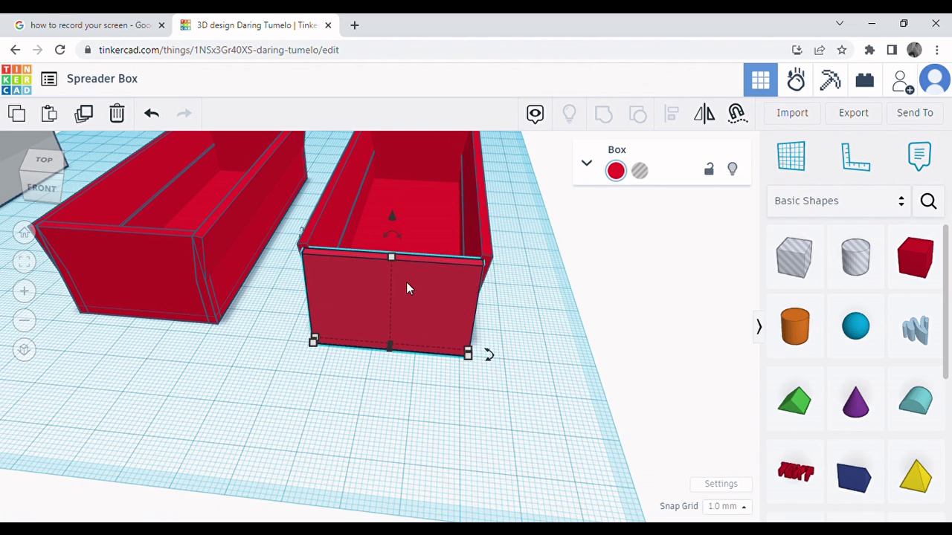
key(Down)
key(Down)
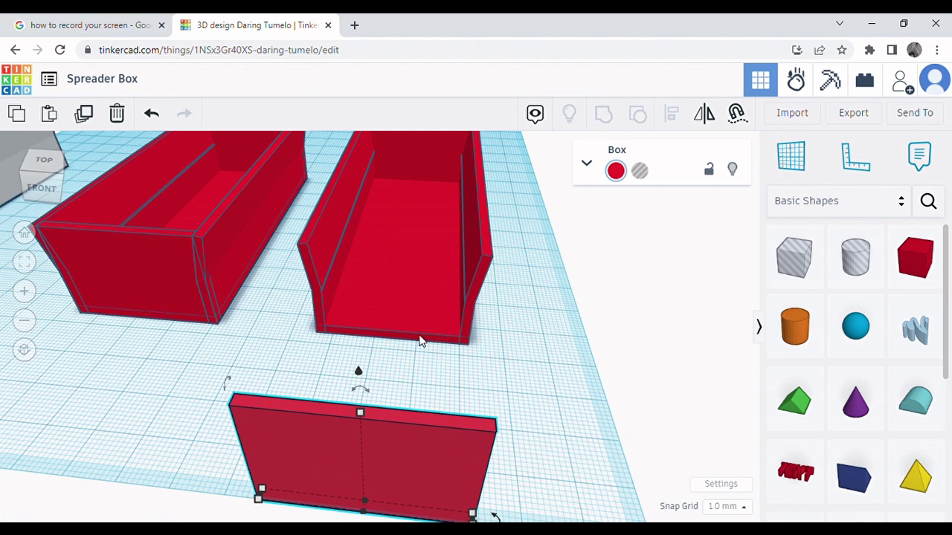
Group the duplicated box's floor with its two leaning side walls, leaving out the front and back walls.
scroll(595, 361, down, 2)
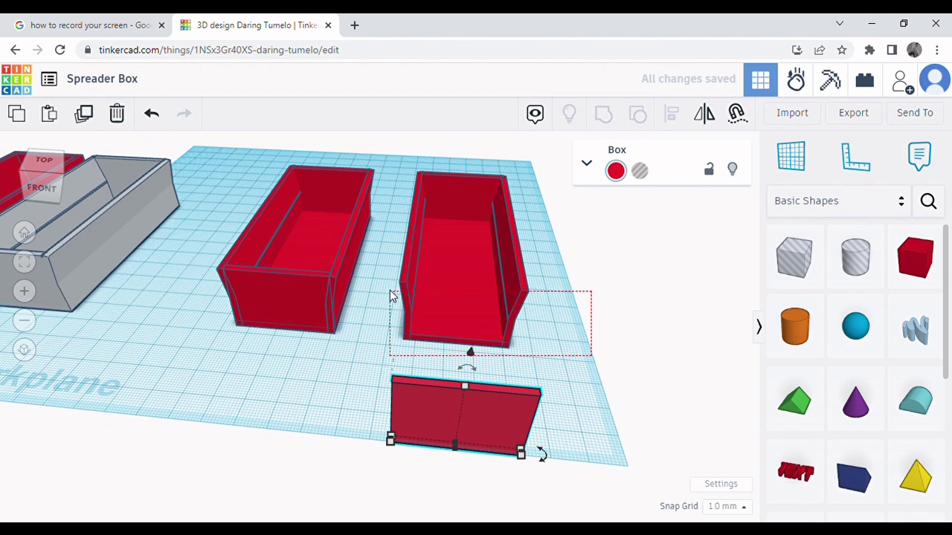
drag(394, 275, 392, 269)
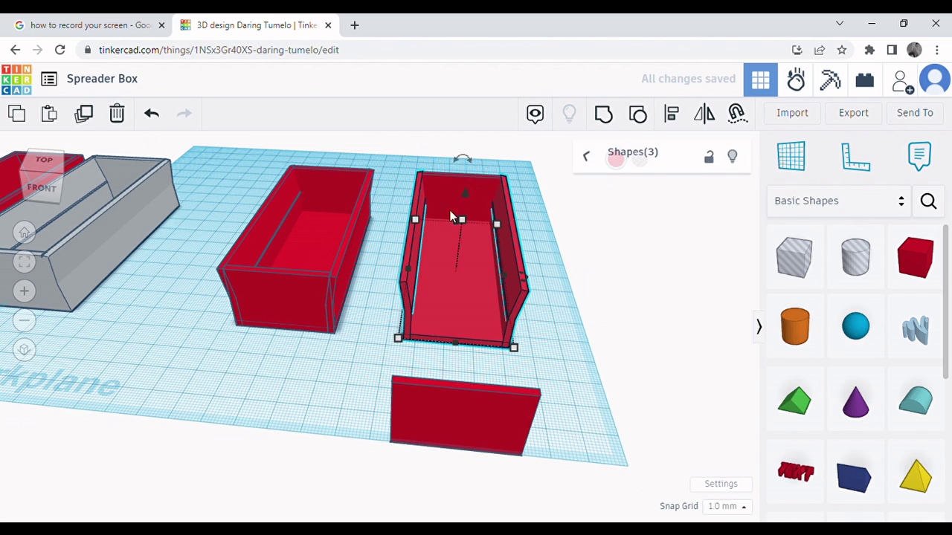
click(604, 116)
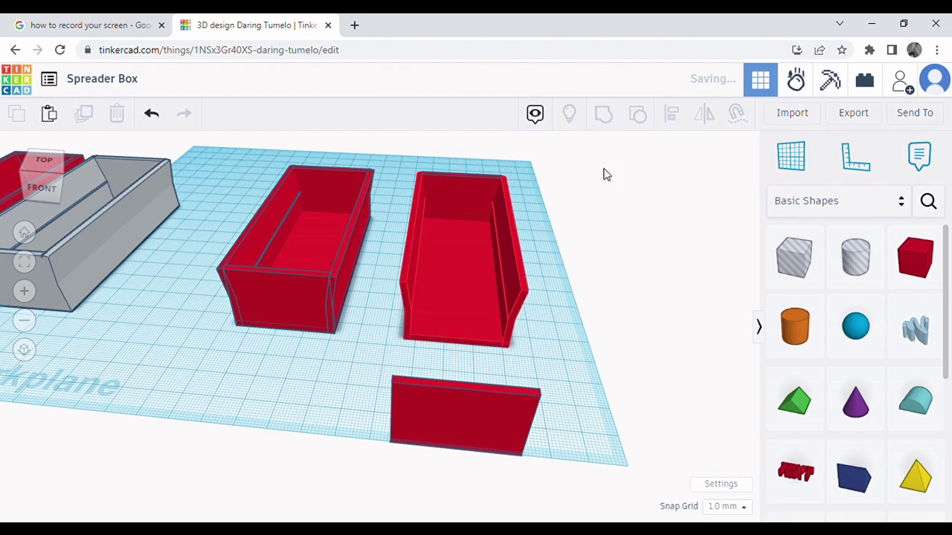
click(586, 344)
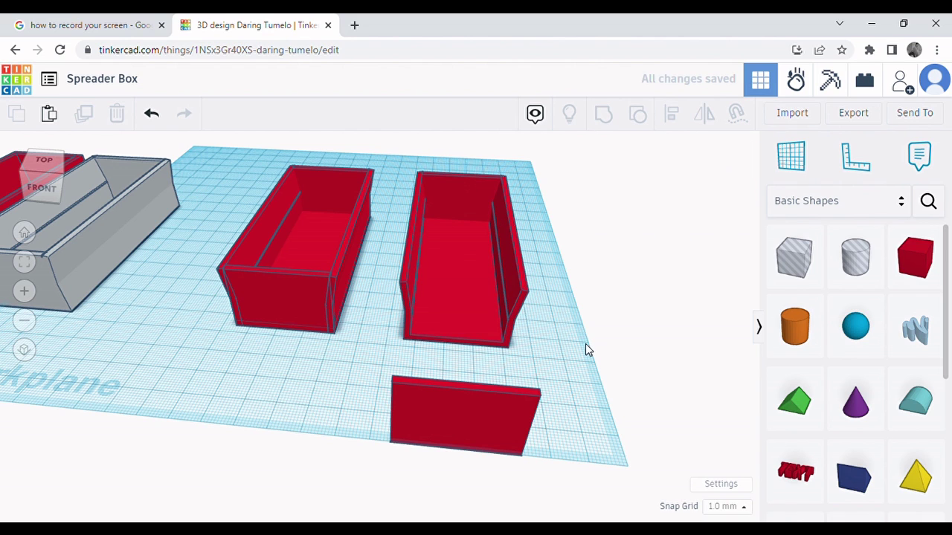
Delete the duplicated box's back wall and hollowed block, and turn the grouped floor and side walls into a hole.
click(464, 198)
key(Delete)
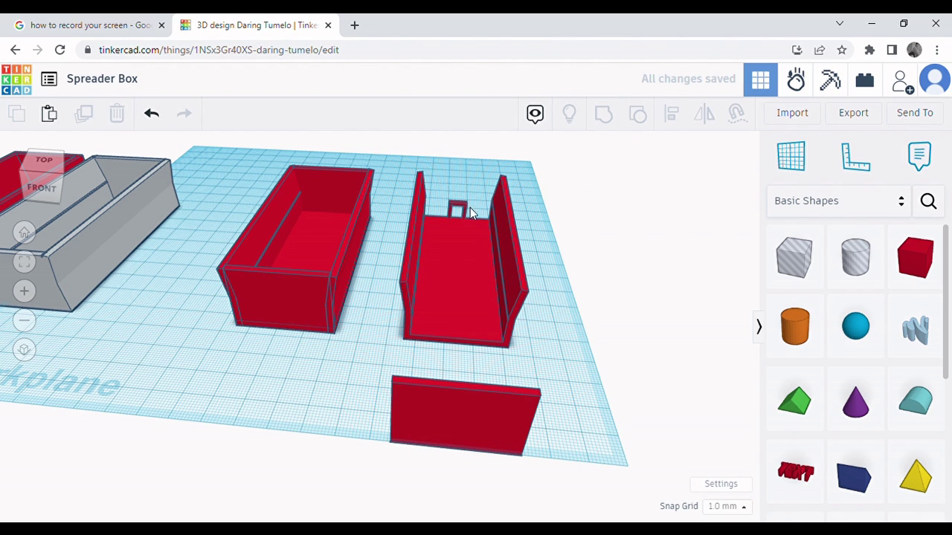
click(458, 211)
key(Delete)
drag(580, 304, 414, 261)
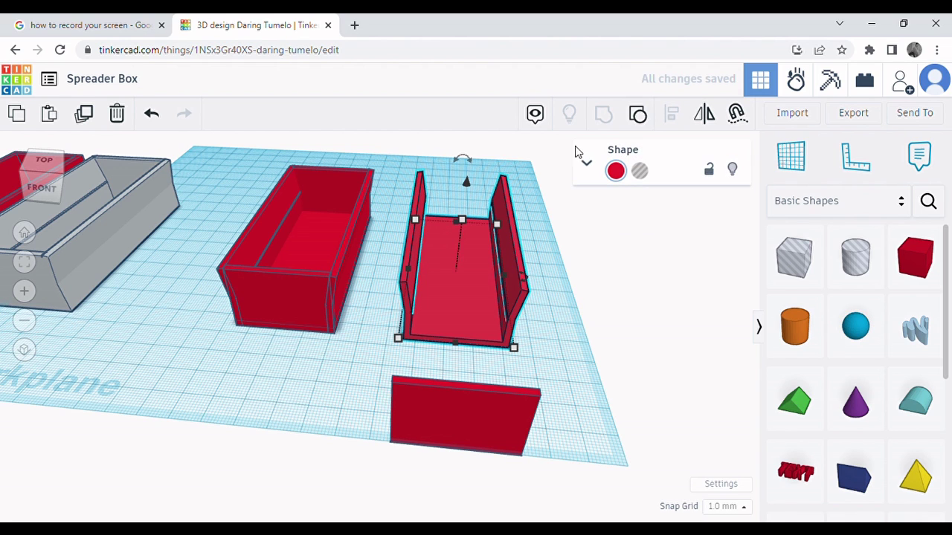
click(641, 172)
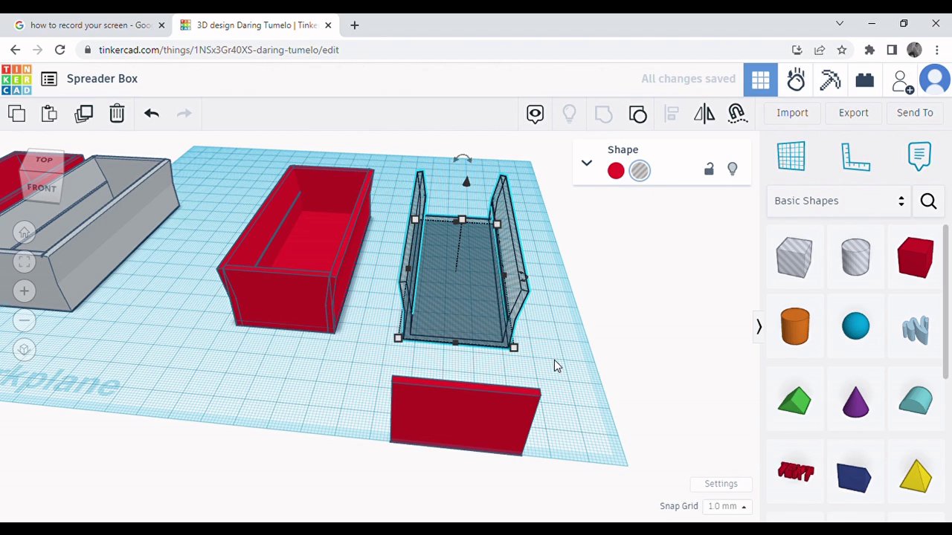
Move the duplicated box's front wall back until it overlaps the front ends of the hole-shaped floor and side walls.
click(475, 429)
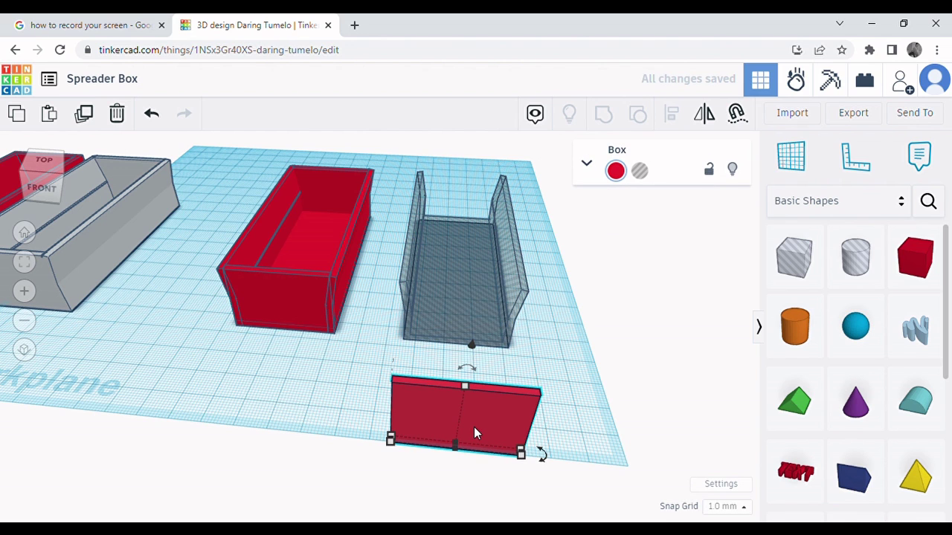
key(Up)
key(Up)
key(Up)
key(Up)
key(Up)
key(Up)
key(Up)
key(Up)
key(Up)
key(Up)
key(Up)
key(Up)
key(Up)
key(Up)
key(Up)
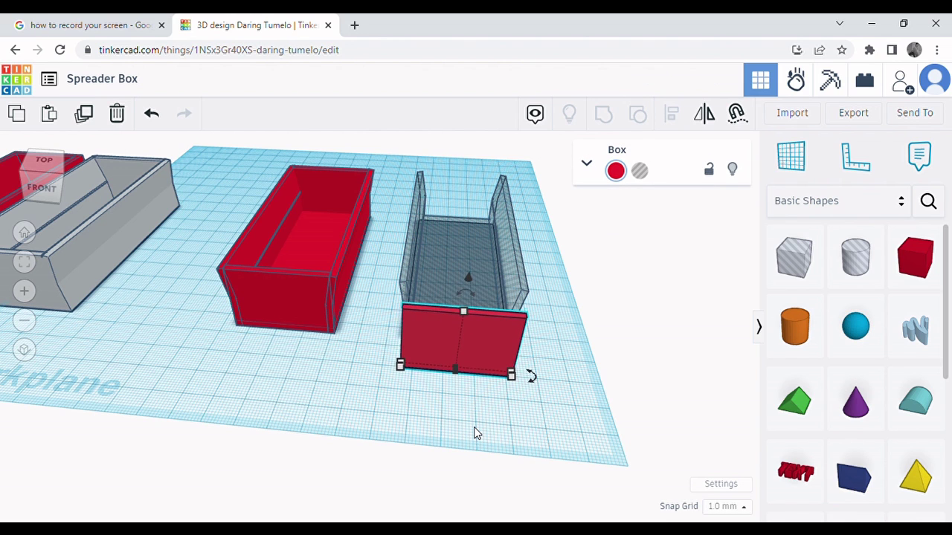
key(Up)
key(Up)
key(Up)
key(Up)
key(Up)
key(Up)
key(Up)
key(Up)
key(Up)
key(Up)
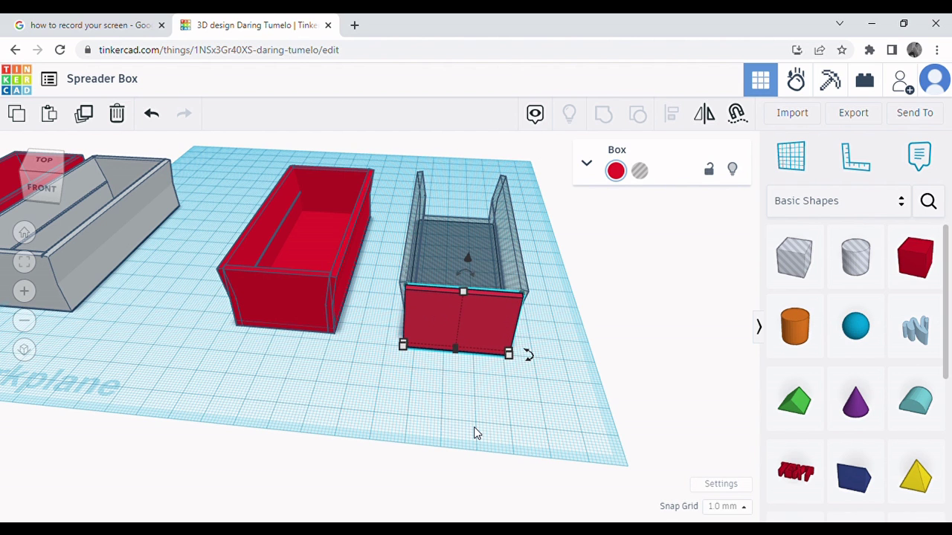
key(Up)
key(Up)
key(Up)
key(Up)
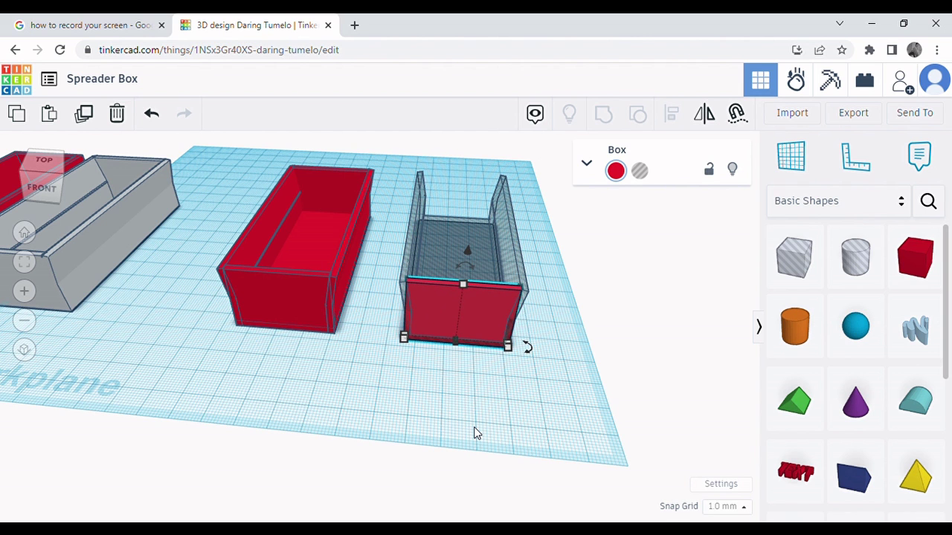
Group the front wall with the overlapping floor-and-sides hole to trim it to the box's inner profile.
right_drag(570, 325, 456, 346)
scroll(456, 348, up, 5)
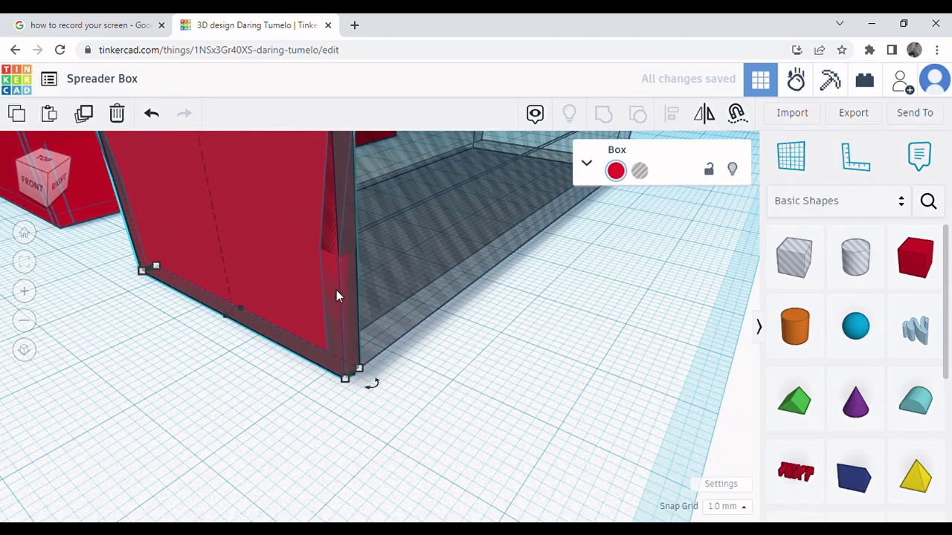
click(296, 426)
right_drag(296, 426, 608, 382)
scroll(608, 383, down, 3)
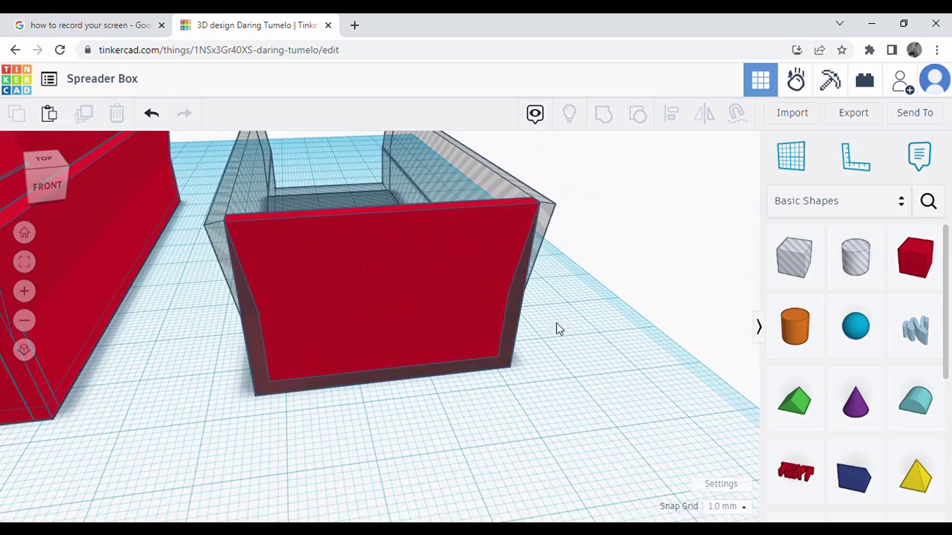
right_drag(551, 319, 569, 393)
drag(433, 334, 432, 332)
click(603, 113)
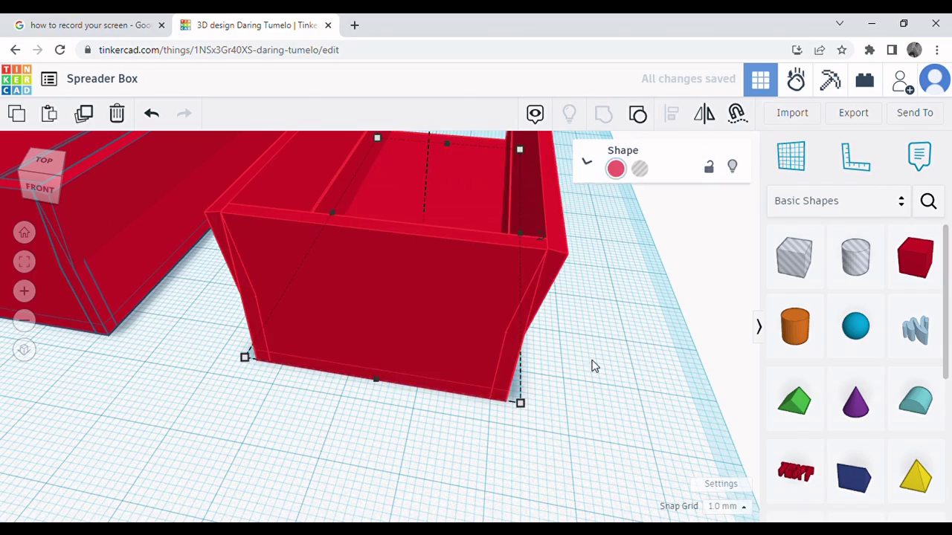
click(595, 366)
right_drag(595, 368, 770, 302)
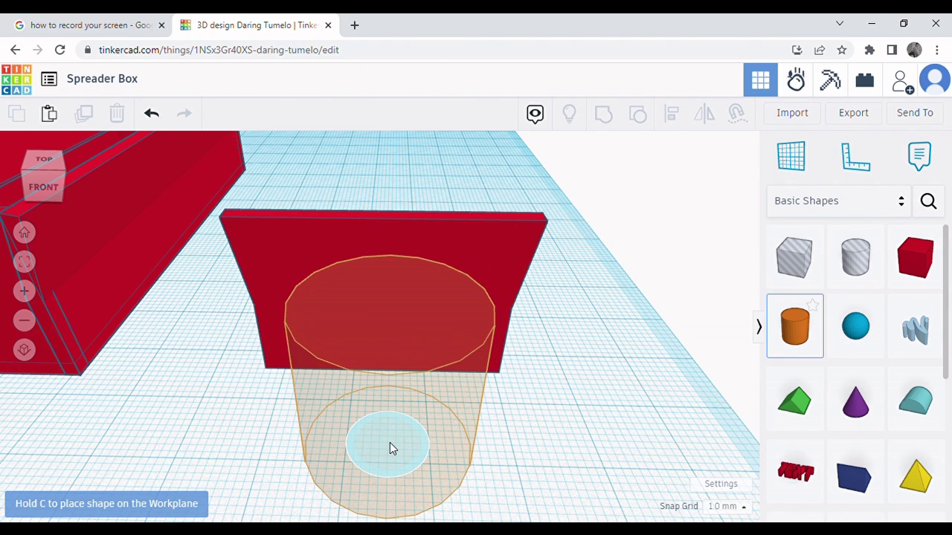
Place a cylinder in front of the trimmed wall and rotate it 90° so its axis points at the wall.
click(391, 448)
right_drag(578, 448, 432, 444)
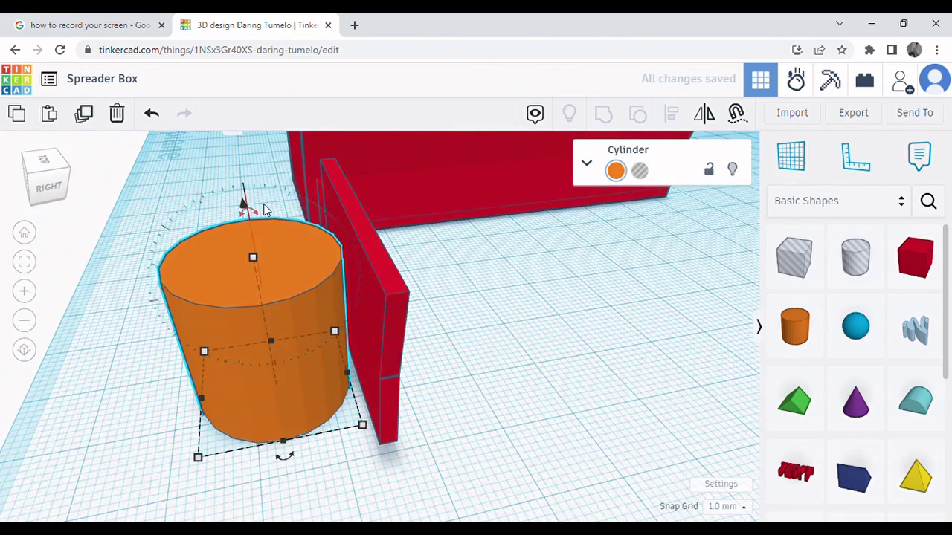
scroll(343, 388, down, 1)
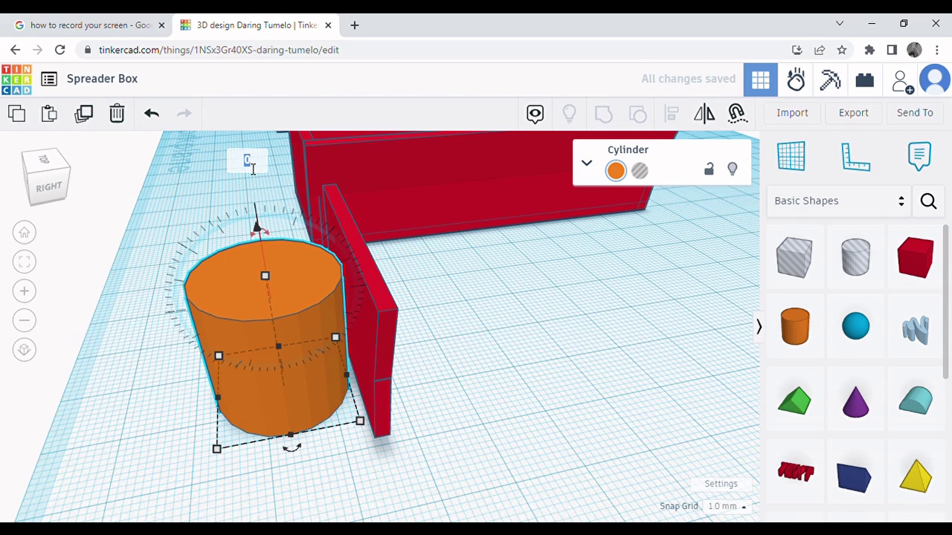
key(Return)
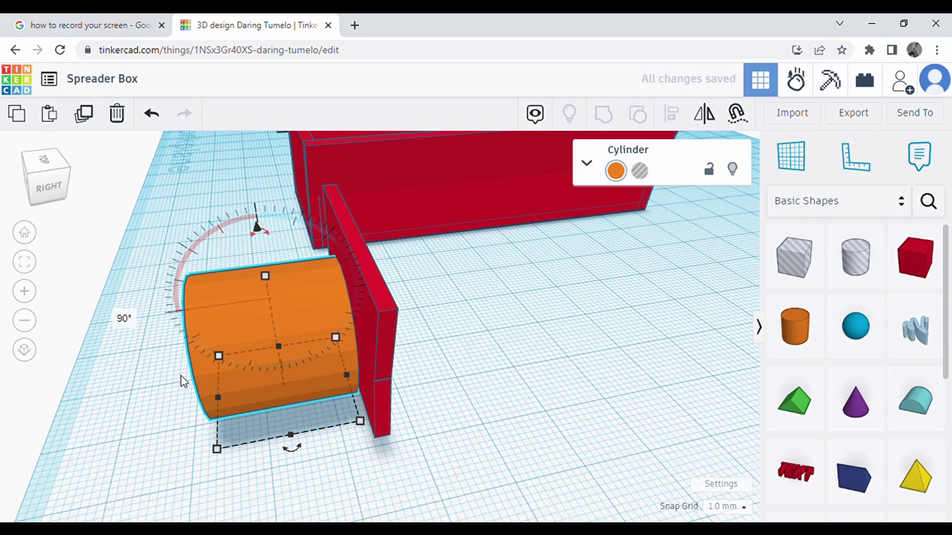
Resize the cylinder to 4 mm wide, 4 mm high and 2 mm long.
right_drag(182, 381, 394, 357)
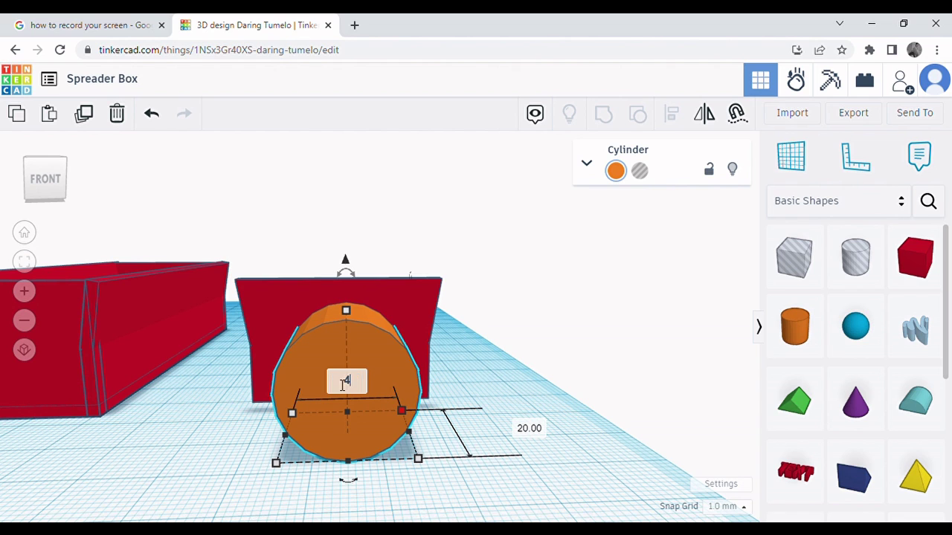
key(Return)
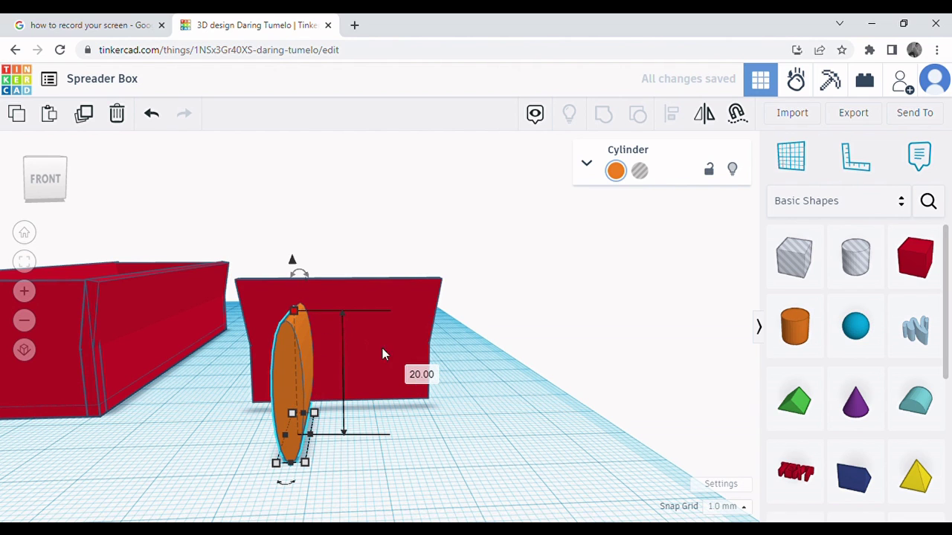
key(Return)
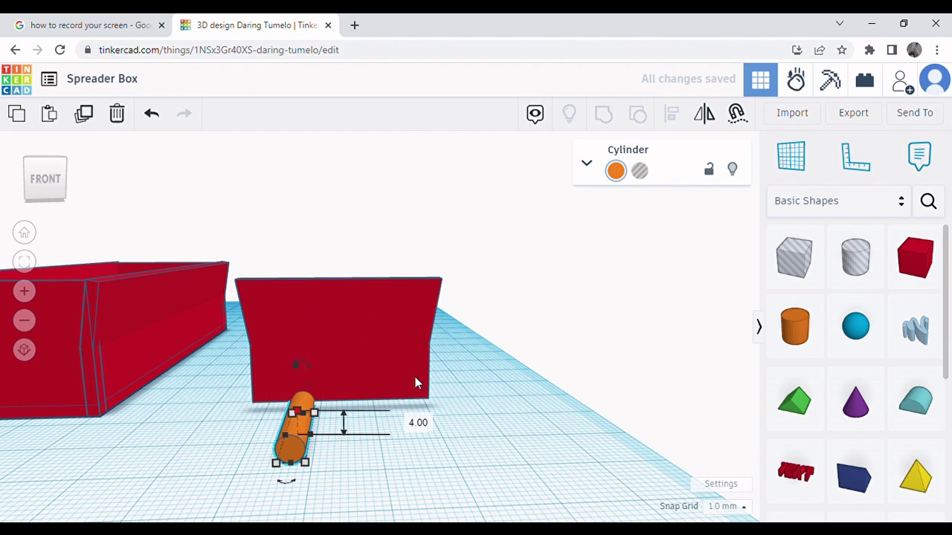
right_drag(452, 457, 455, 481)
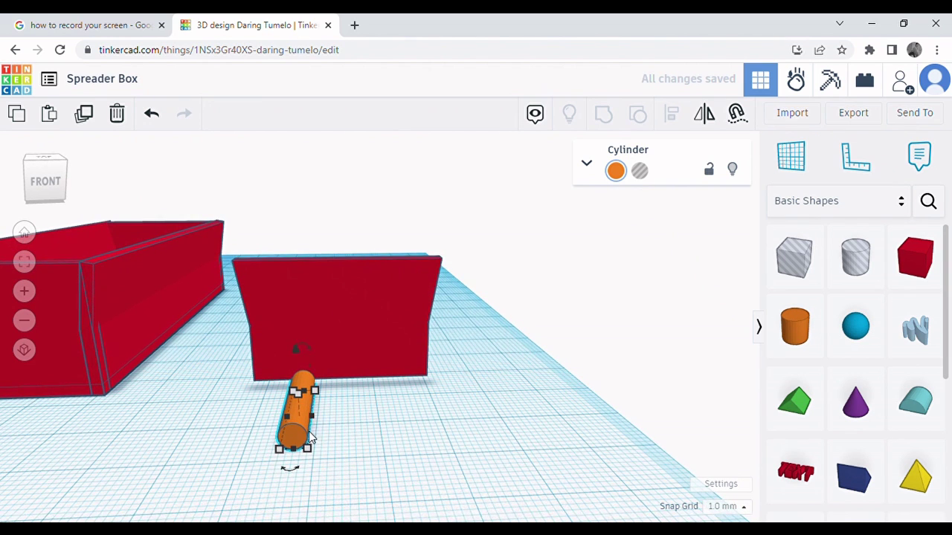
mouse_move(311, 452)
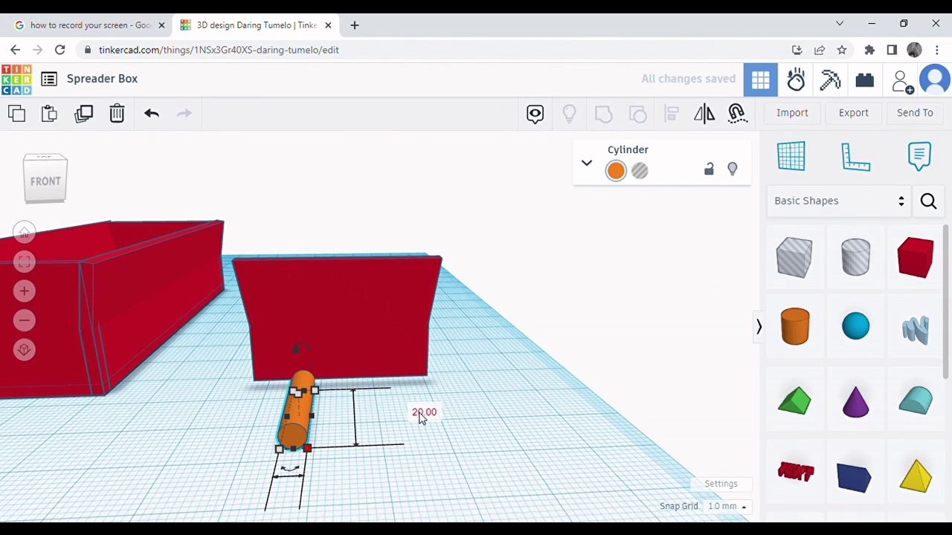
key(Return)
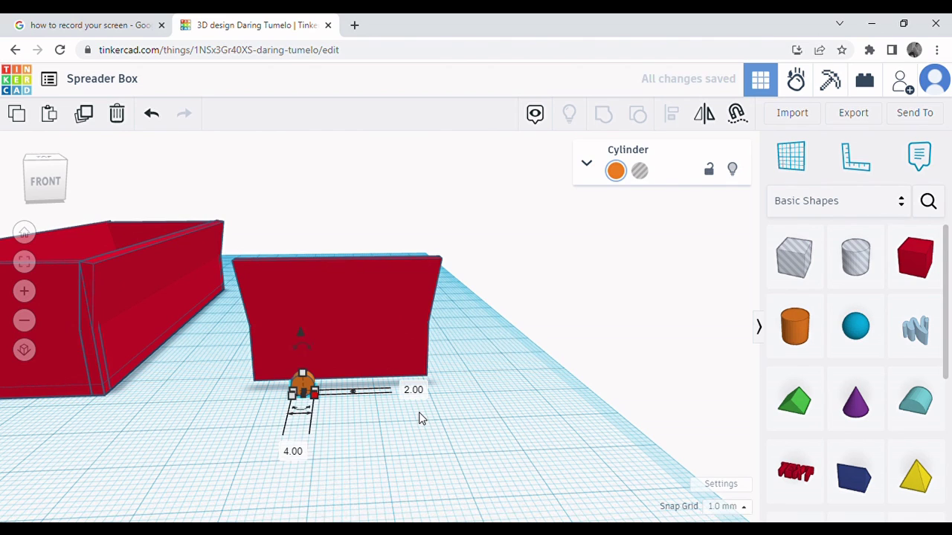
Align the cylinder with the trimmed wall so it is centred across the wall's width and height.
click(367, 476)
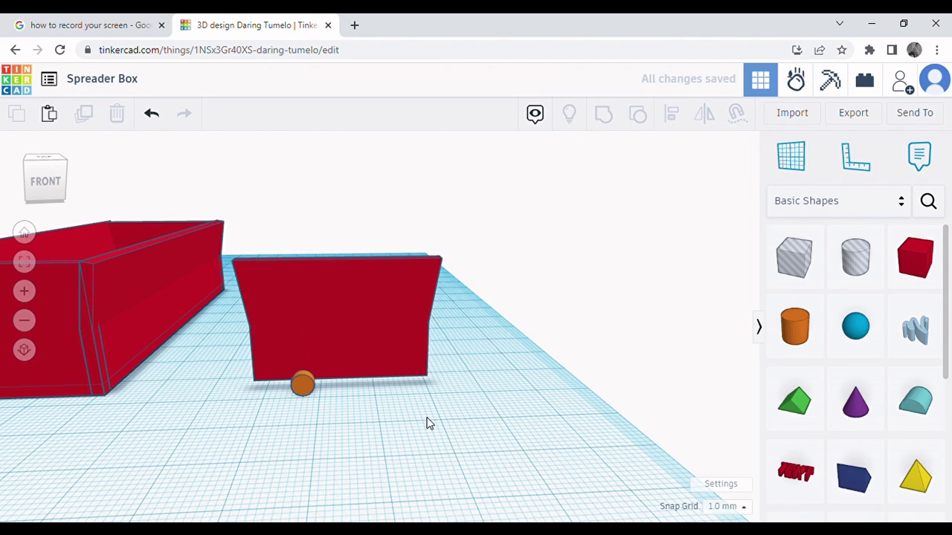
shift+click(289, 368)
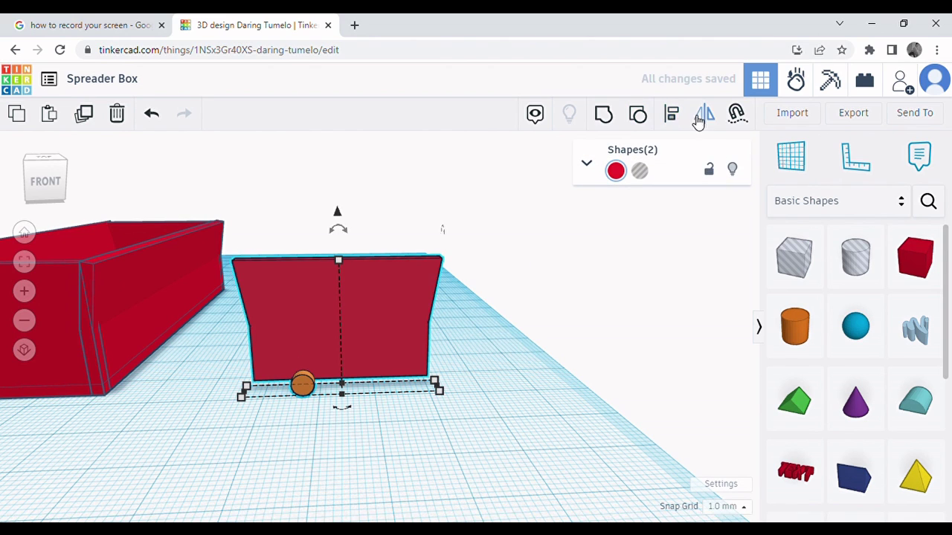
click(672, 113)
click(342, 408)
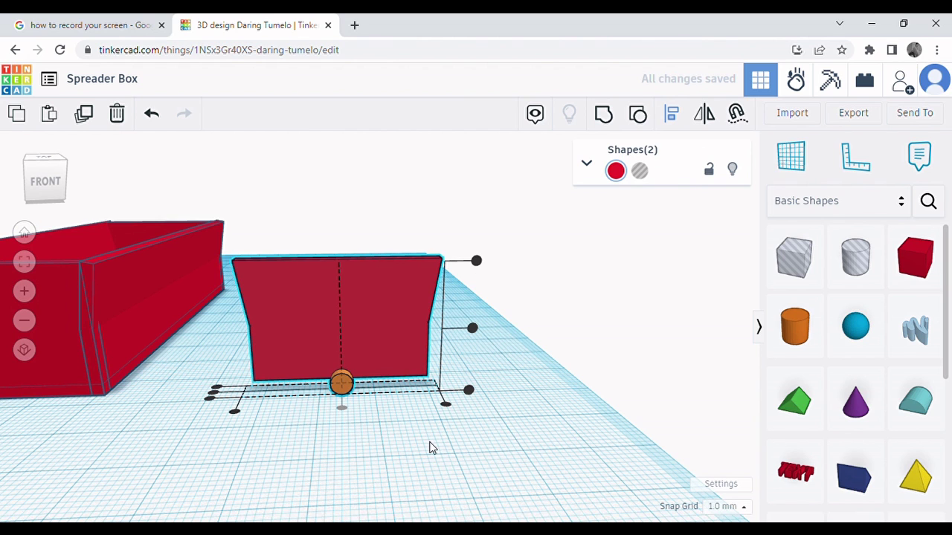
click(472, 328)
click(390, 473)
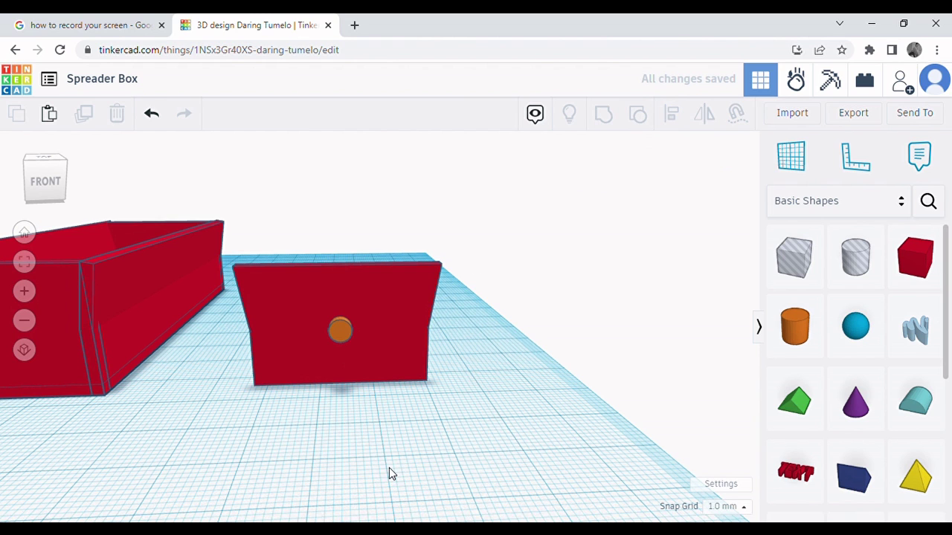
Duplicate the centred cylinder in place and set the copy's length to 4 mm.
right_drag(400, 425, 332, 353)
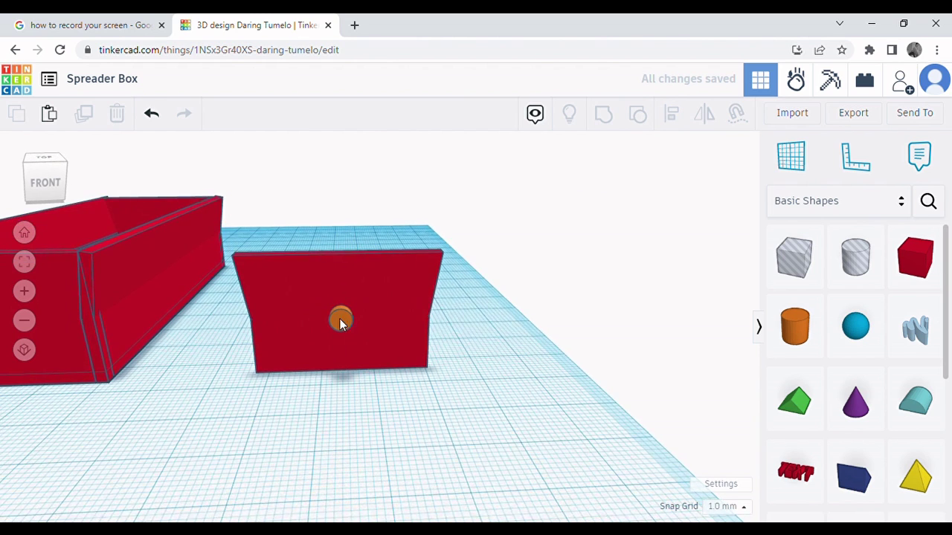
click(340, 322)
click(84, 117)
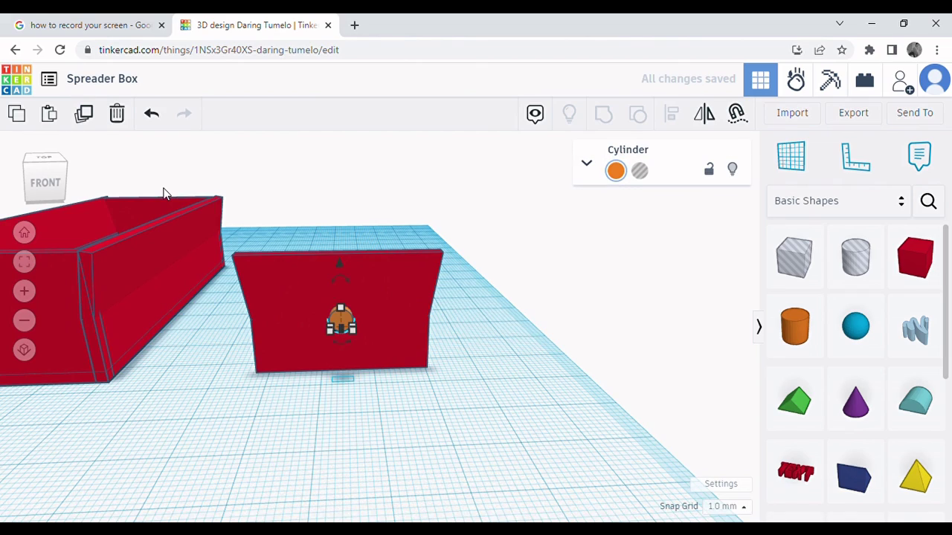
right_drag(300, 273, 171, 357)
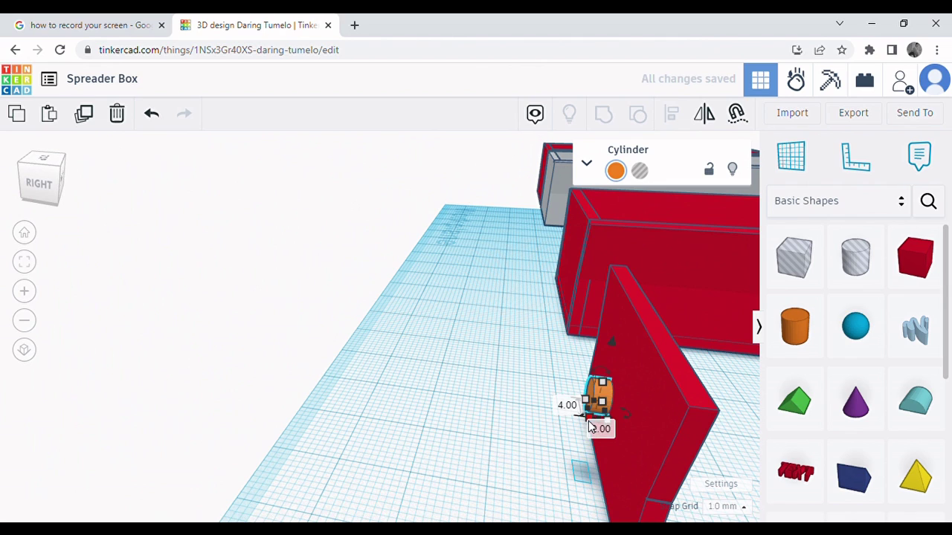
click(602, 429)
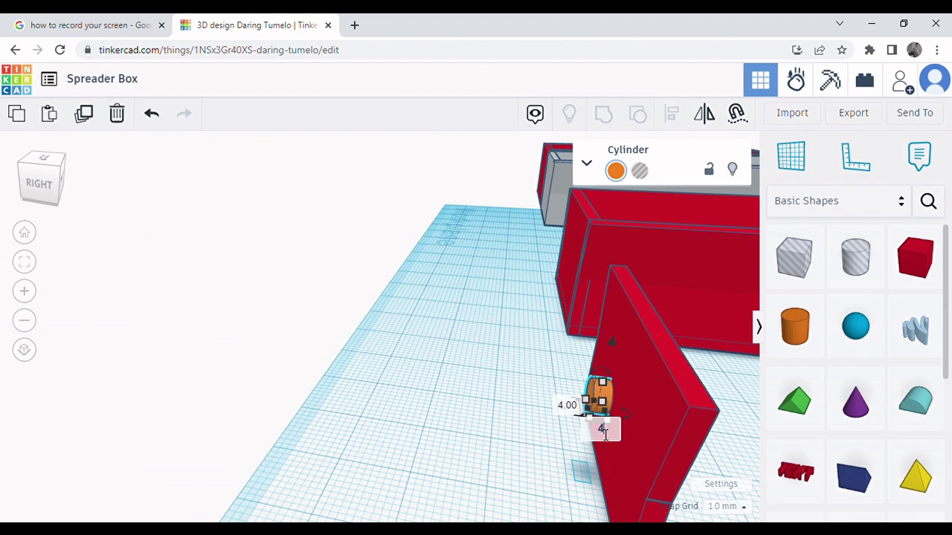
text(4)
key(Return)
Reduce the longer cylinder's height and width to 3 mm.
right_drag(584, 444, 646, 428)
scroll(465, 337, up, 3)
click(368, 253)
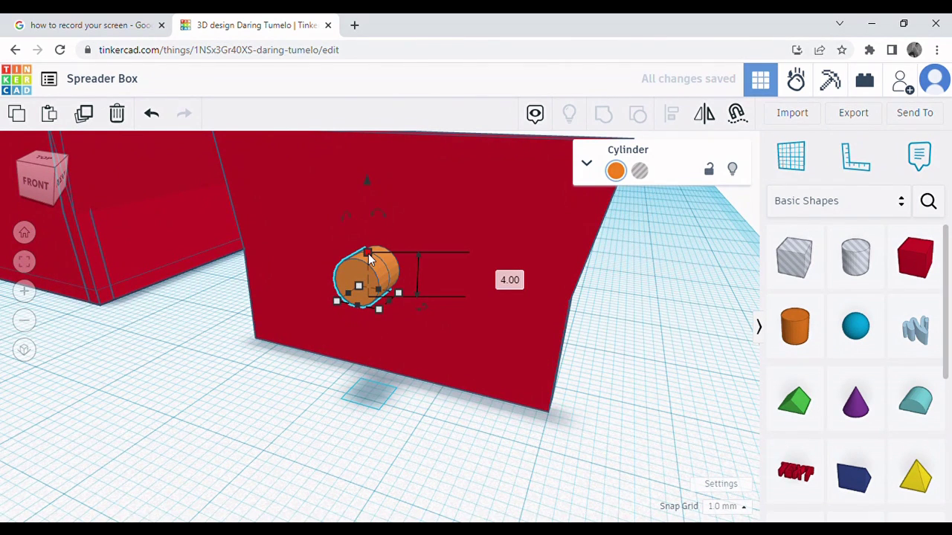
click(500, 276)
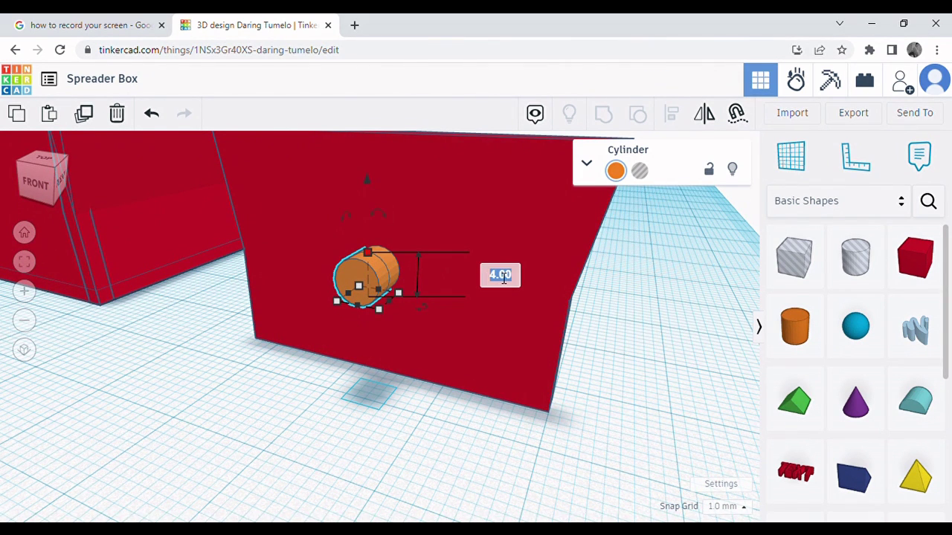
key(Return)
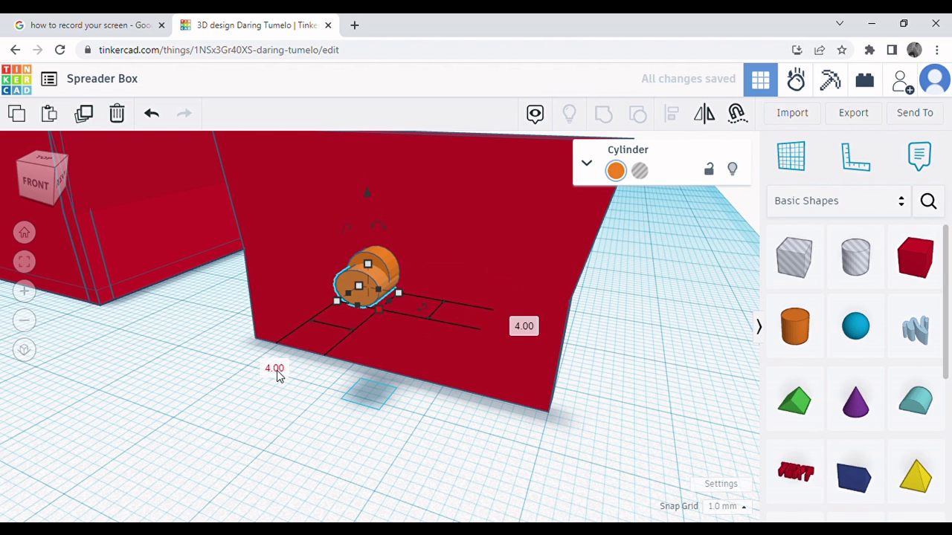
text(3)
key(Return)
Select the wall with both cylinders and align all three on their centres across the width and height.
right_drag(342, 385, 415, 328)
scroll(439, 303, up, 2)
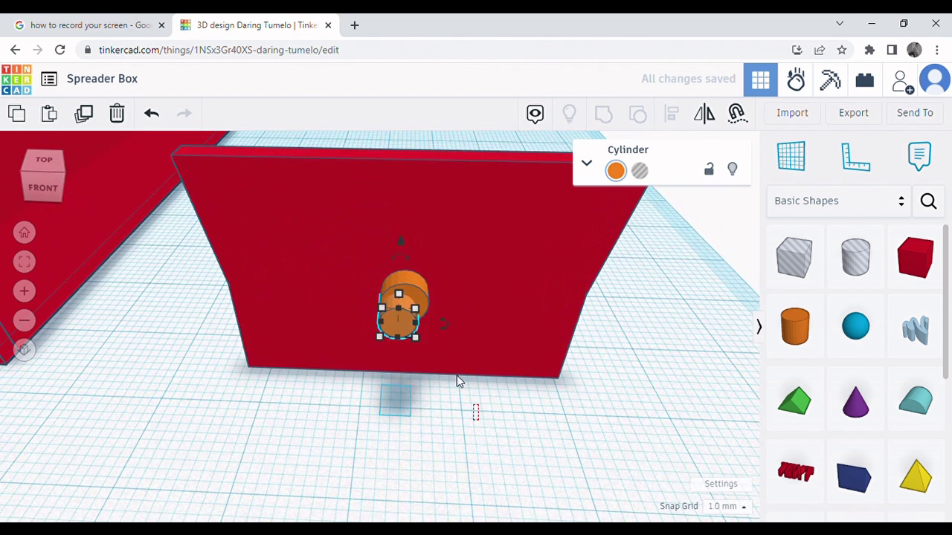
shift+click(386, 223)
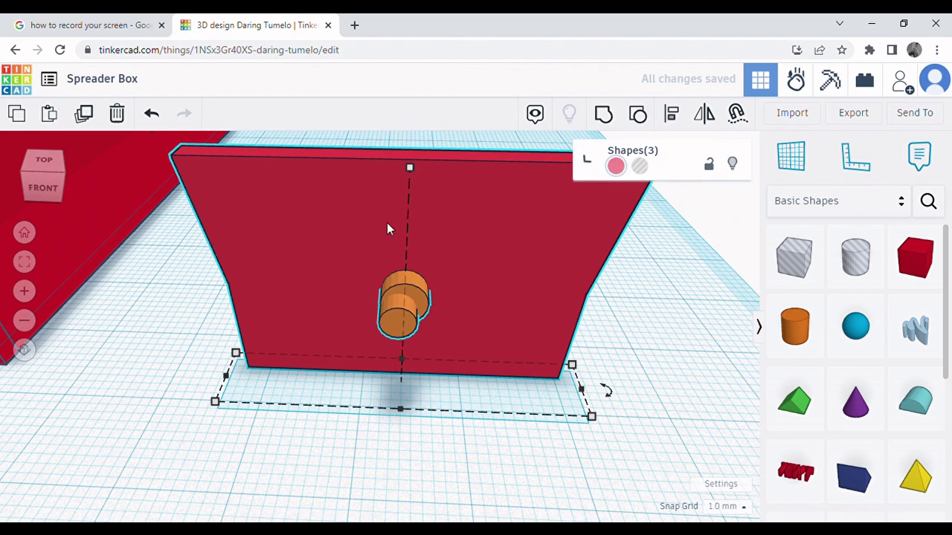
click(677, 116)
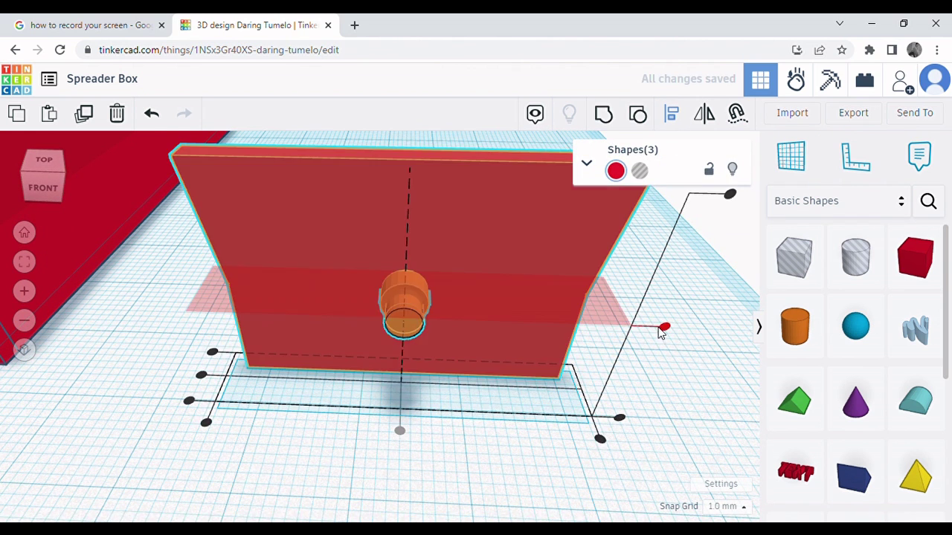
click(659, 328)
click(461, 471)
Push the wider, shorter cylinder back into the wall so only part of it protrudes, and keep it selected.
right_drag(461, 472, 272, 442)
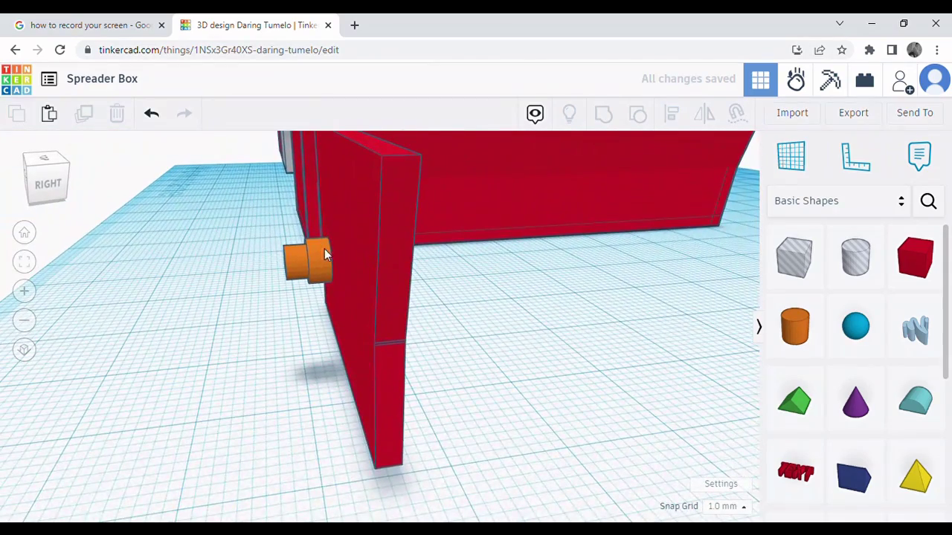
click(325, 257)
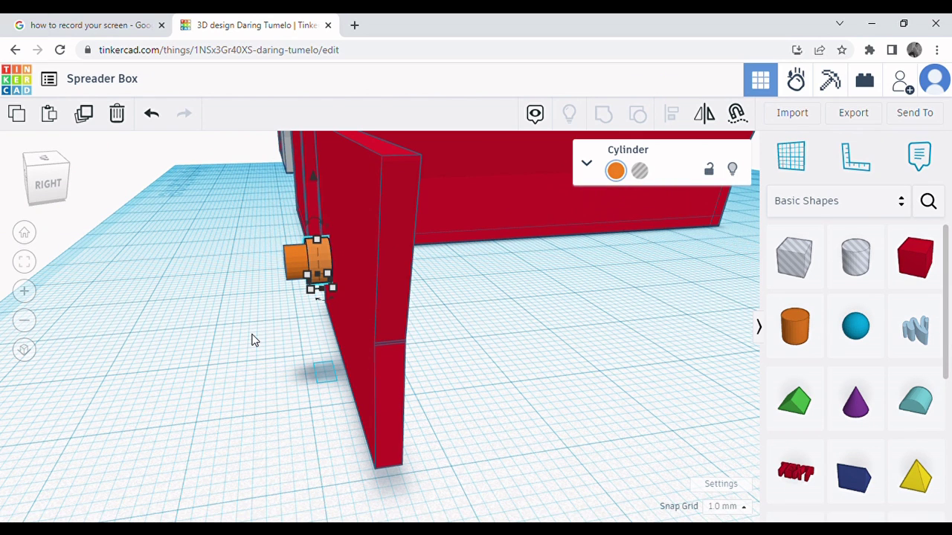
key(Right)
right_drag(296, 312, 285, 321)
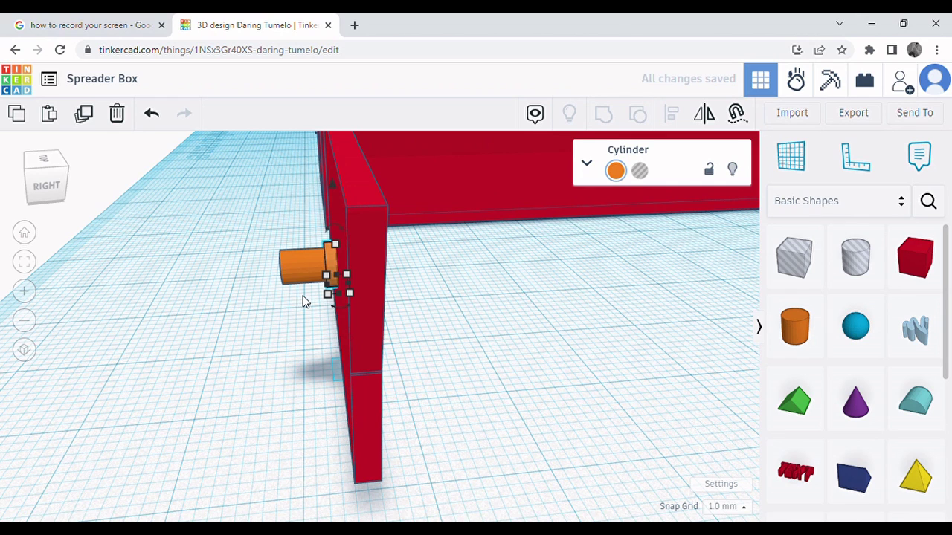
click(302, 300)
click(329, 264)
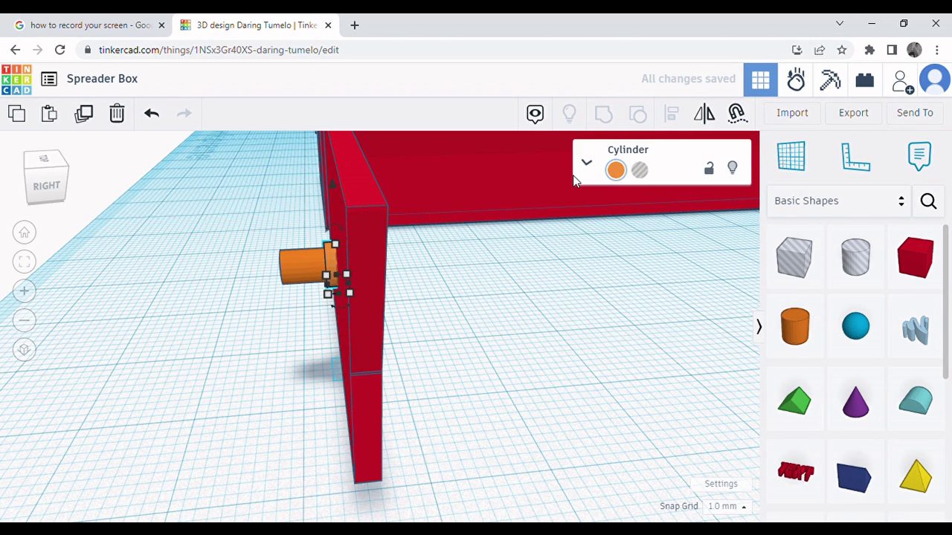
Colour the wider, shorter cylinder black and shift the longer cylinder one grid step towards the wall.
click(616, 170)
click(898, 290)
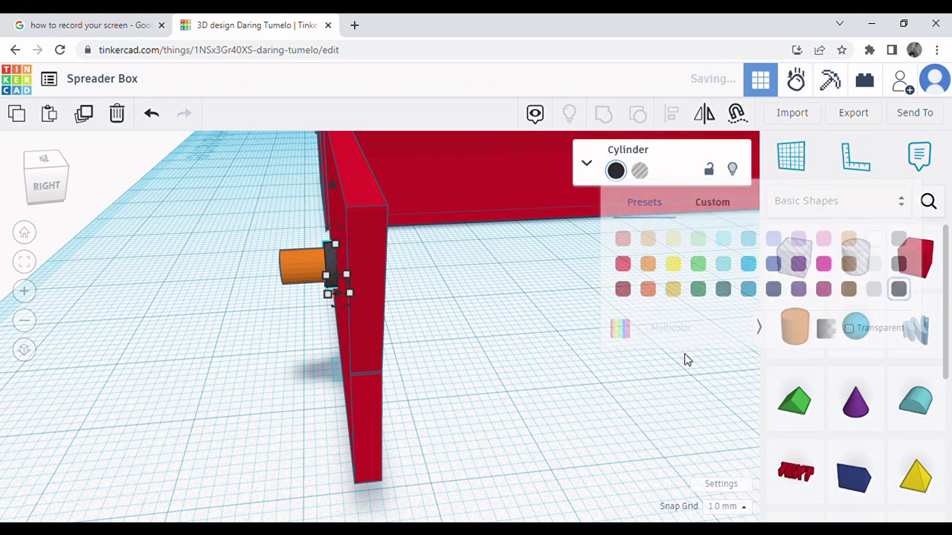
click(310, 255)
key(Right)
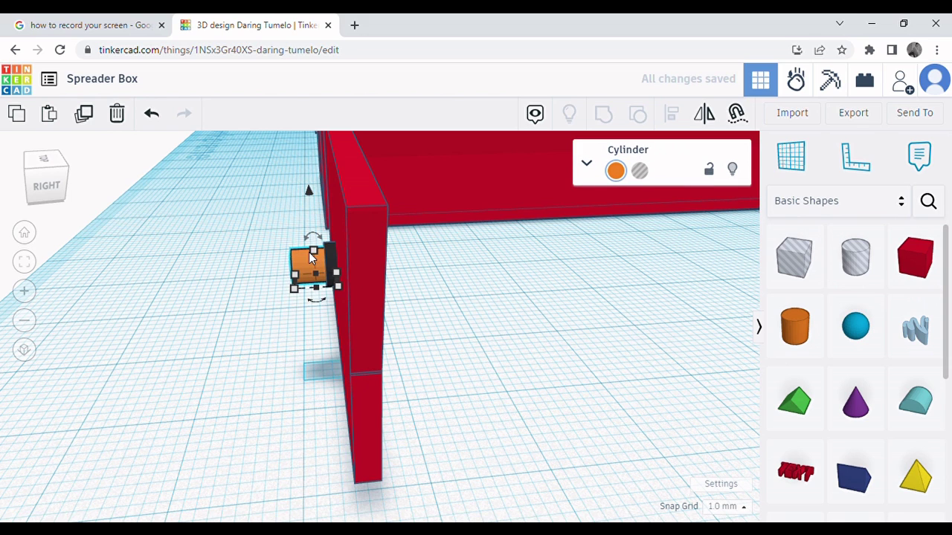
click(281, 346)
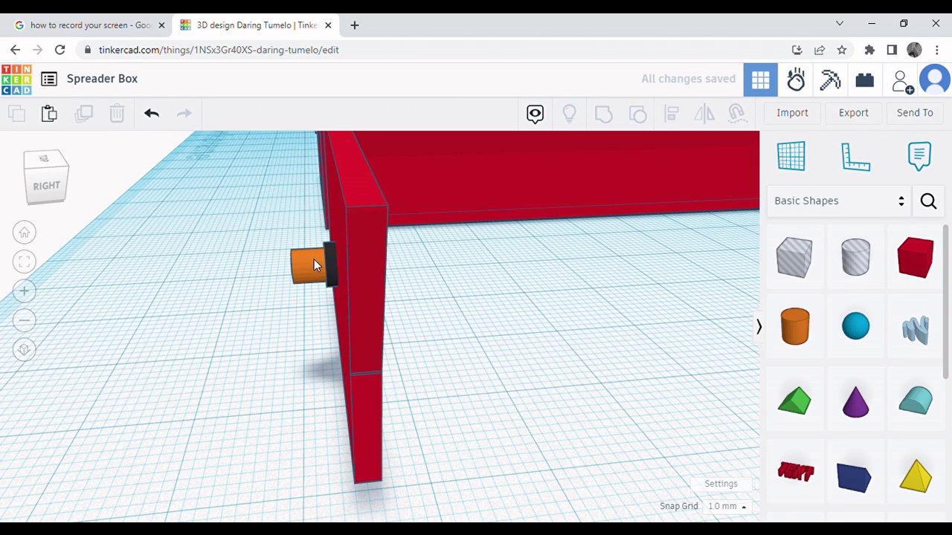
Colour the longer cylinder light grey.
click(314, 262)
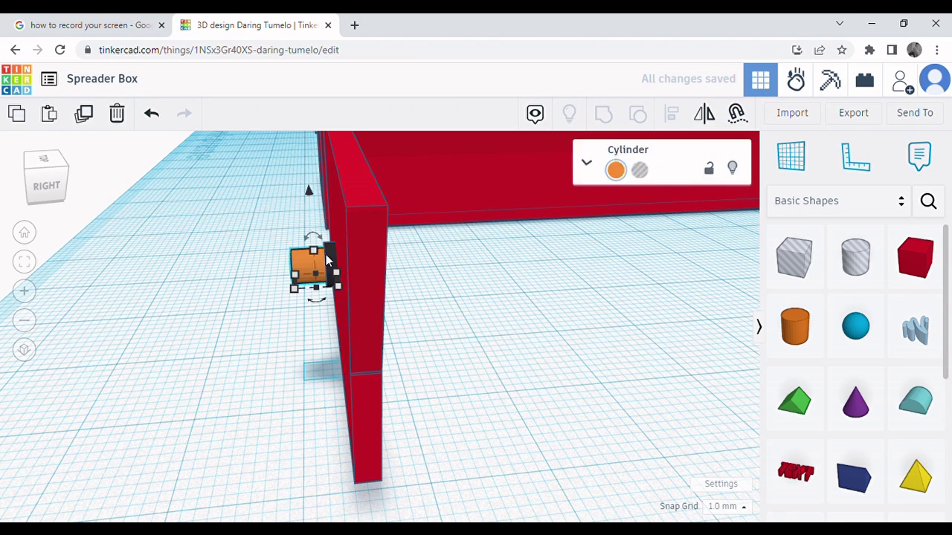
click(616, 171)
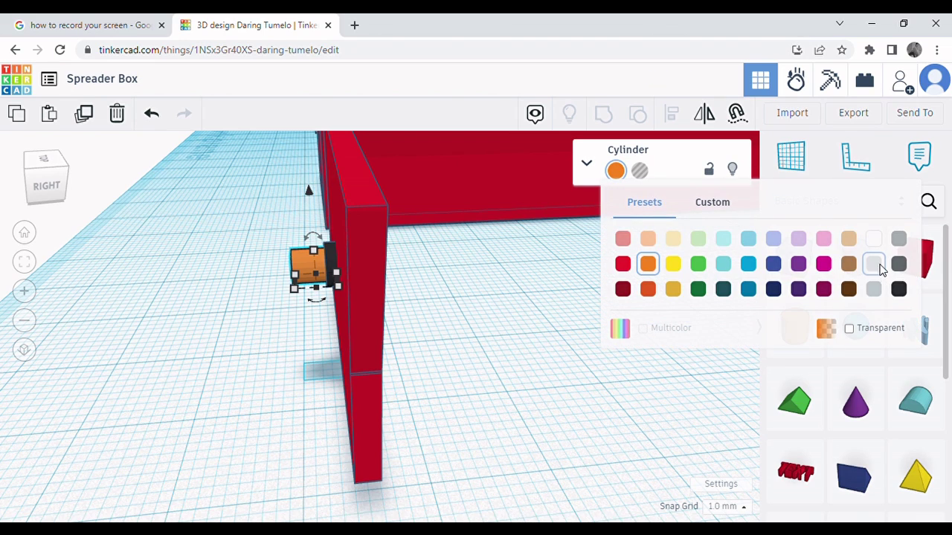
click(874, 264)
click(279, 365)
Recolour the separate end wall behind the cylinders orange.
right_drag(276, 365, 359, 329)
click(360, 324)
right_drag(423, 415, 579, 350)
click(618, 174)
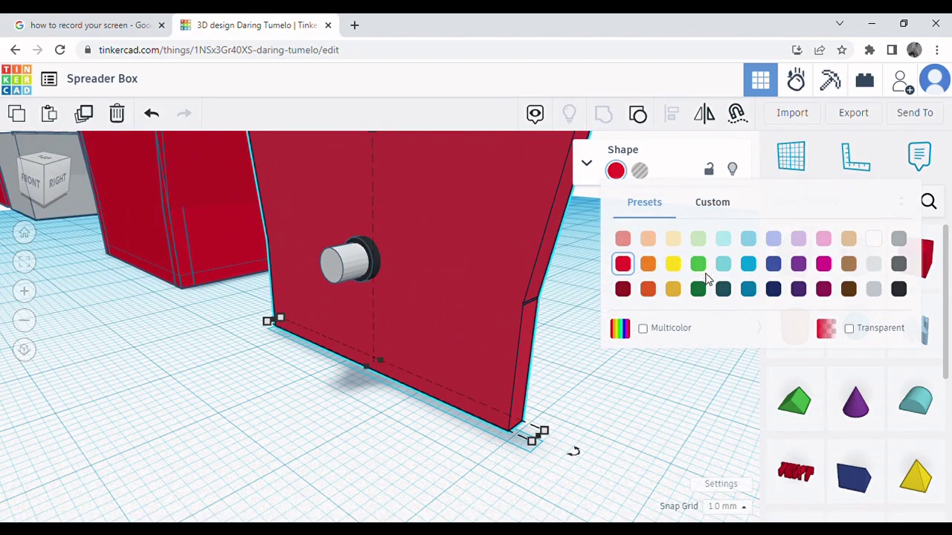
click(648, 264)
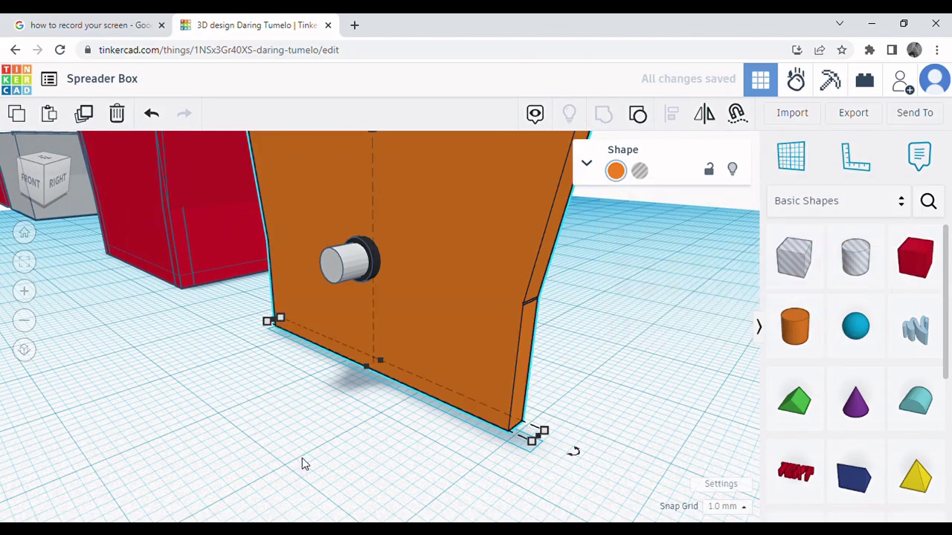
click(299, 461)
Group the end wall with both cylinders and enable Multicolor so each part keeps its own colour.
right_drag(365, 361, 345, 346)
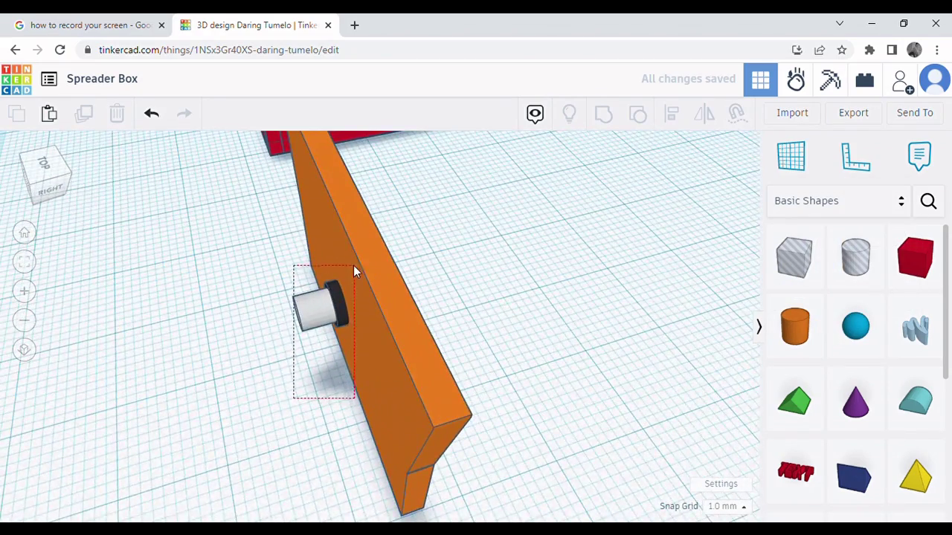
drag(353, 265, 355, 265)
click(603, 118)
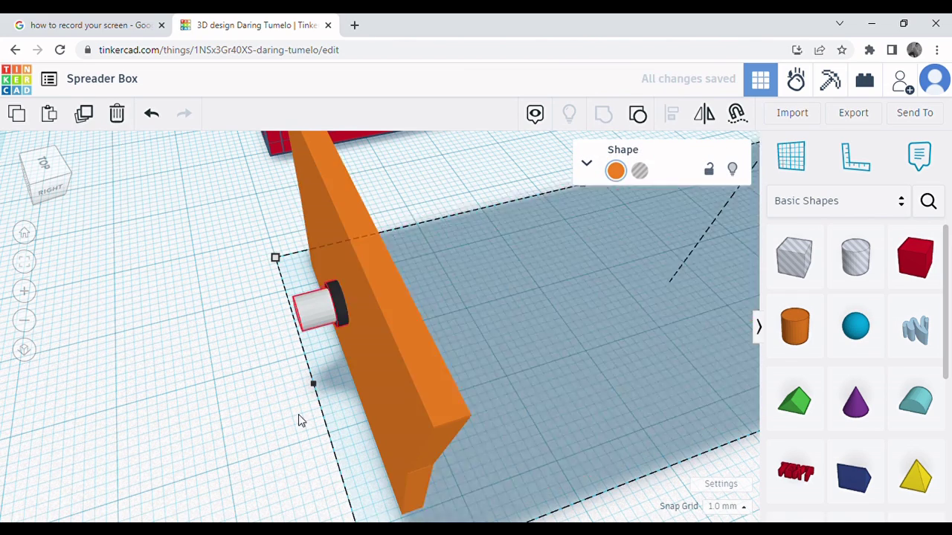
click(616, 172)
click(621, 328)
click(510, 334)
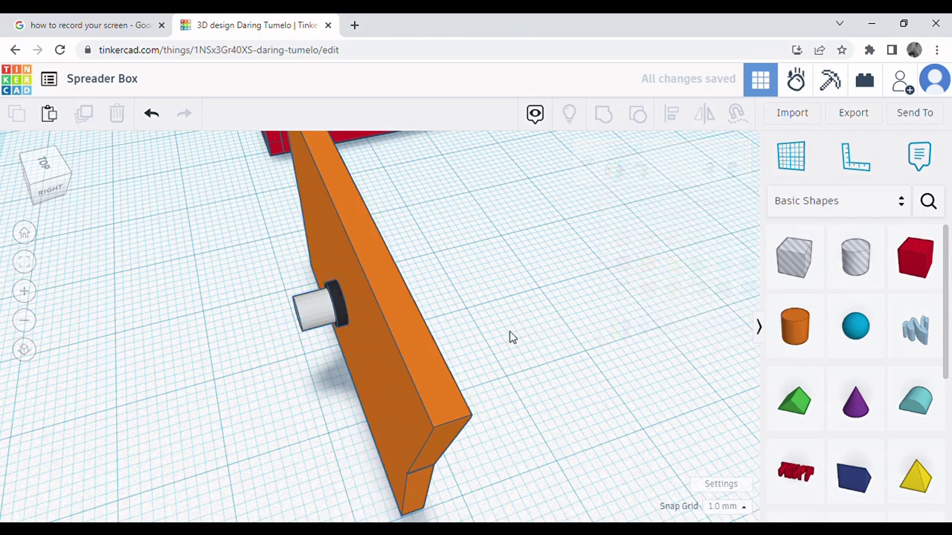
Select all parts of the red box beside the orange end wall and group them into one shape.
right_drag(508, 334, 412, 331)
scroll(411, 331, down, 3)
scroll(411, 336, down, 3)
click(540, 205)
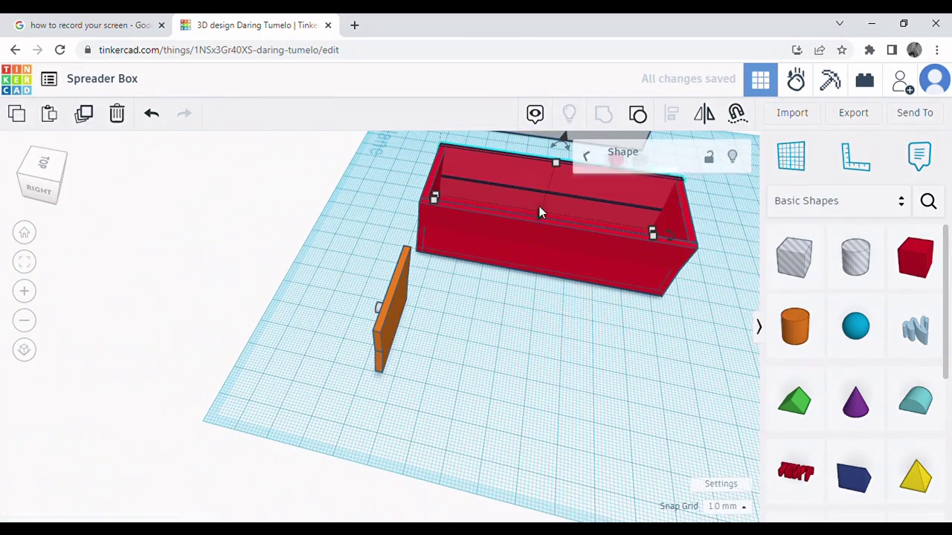
click(584, 334)
scroll(408, 324, down, 3)
scroll(567, 232, up, 3)
right_drag(586, 308, 597, 421)
drag(585, 446, 552, 349)
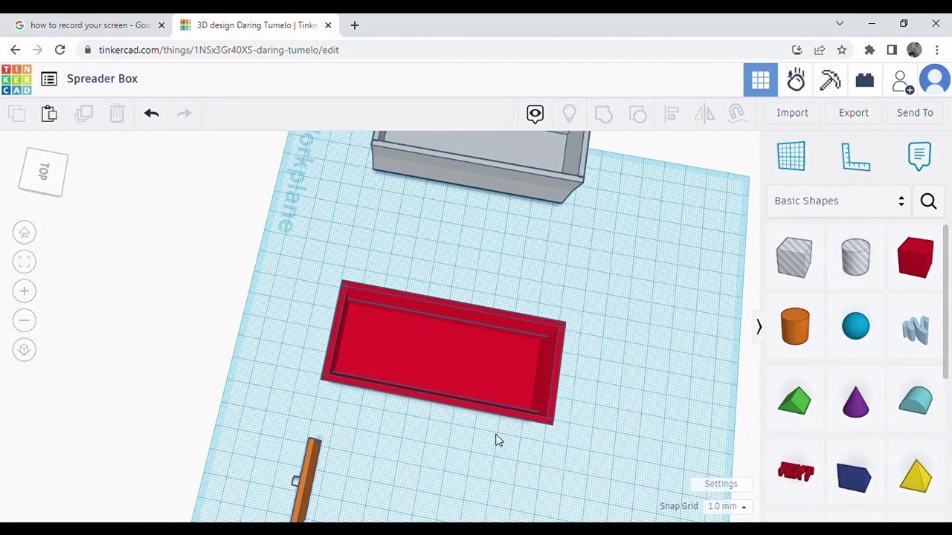
right_drag(461, 446, 599, 429)
drag(599, 429, 328, 243)
click(617, 171)
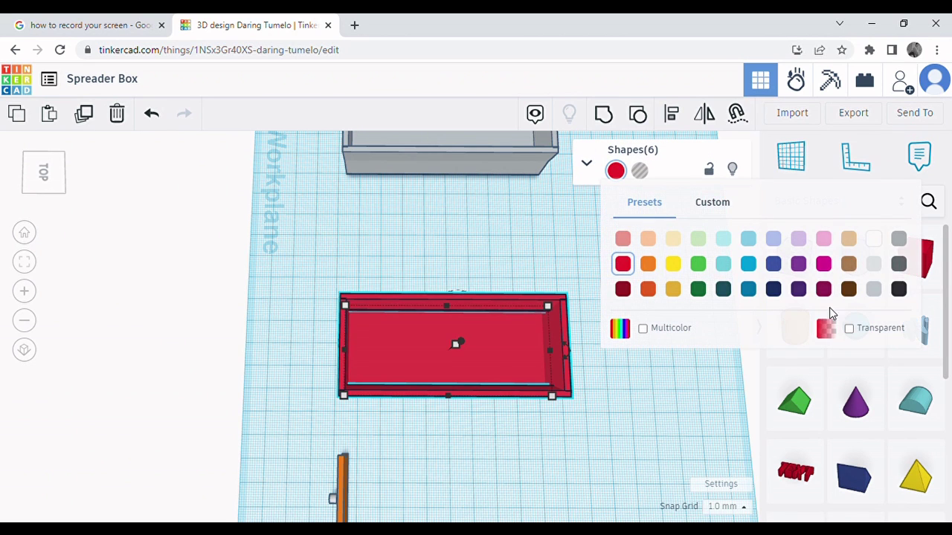
click(605, 116)
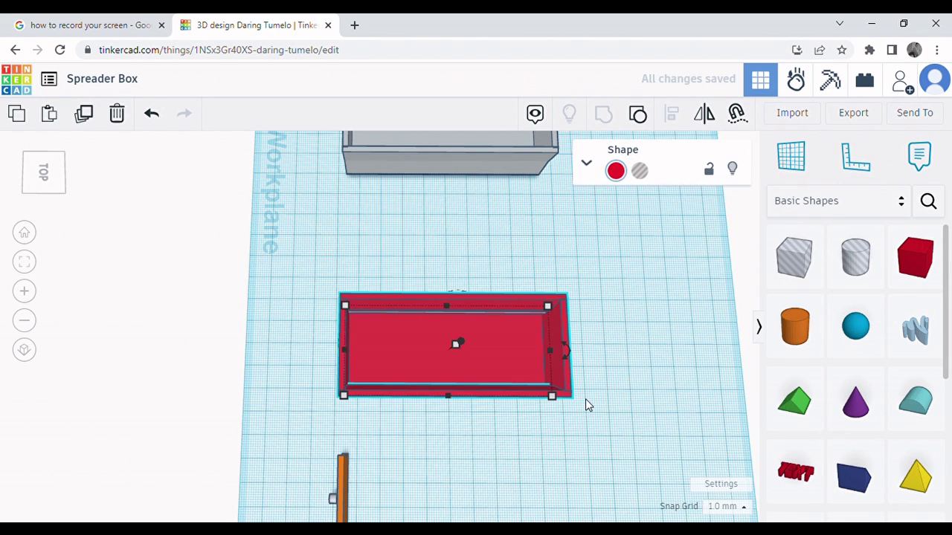
Recolour the newly grouped box orange.
click(616, 172)
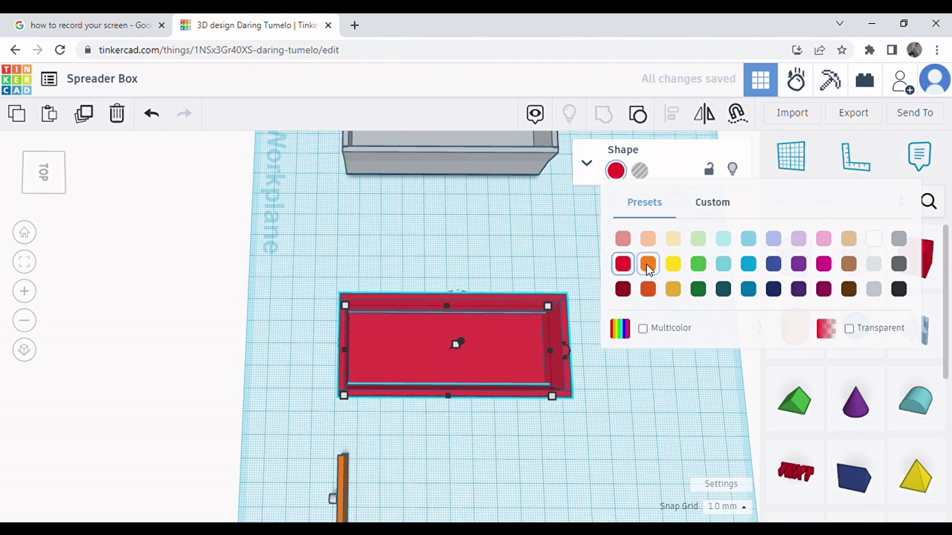
click(648, 264)
click(371, 491)
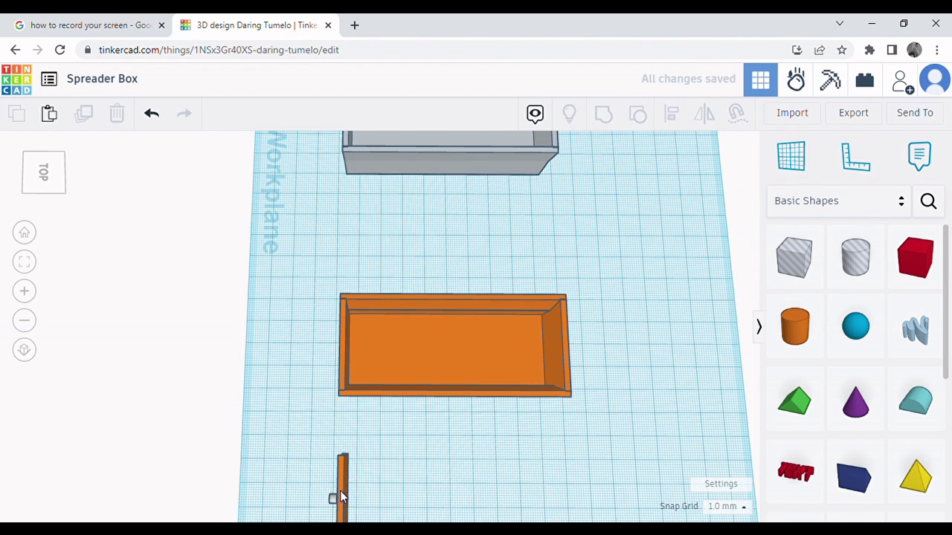
Move the end wall with its cylinders along the workplane until it sits at the end of the orange box.
click(340, 494)
key(Up)
key(Up)
key(Up)
key(Up)
key(Up)
key(Up)
key(Up)
key(Up)
key(Up)
key(Up)
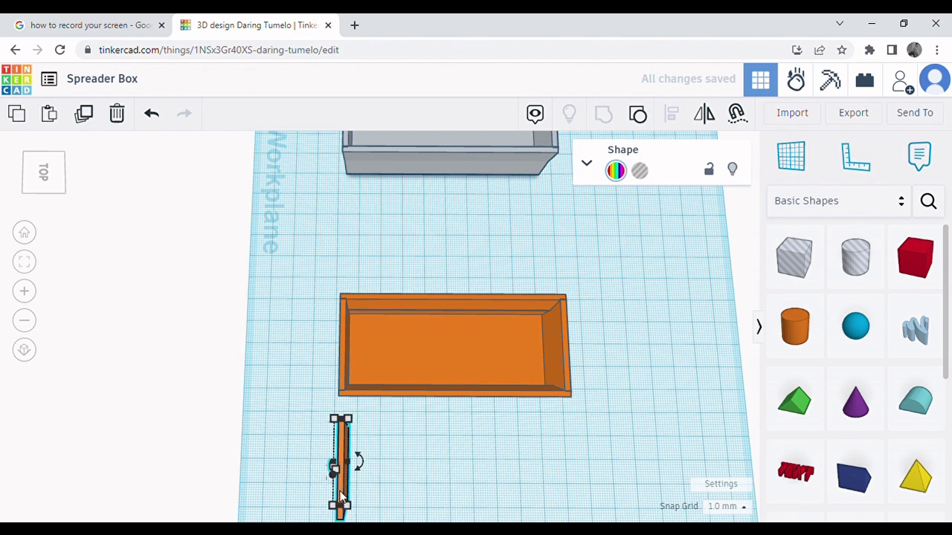
key(Up)
key(Up)
key(Up)
key(Up)
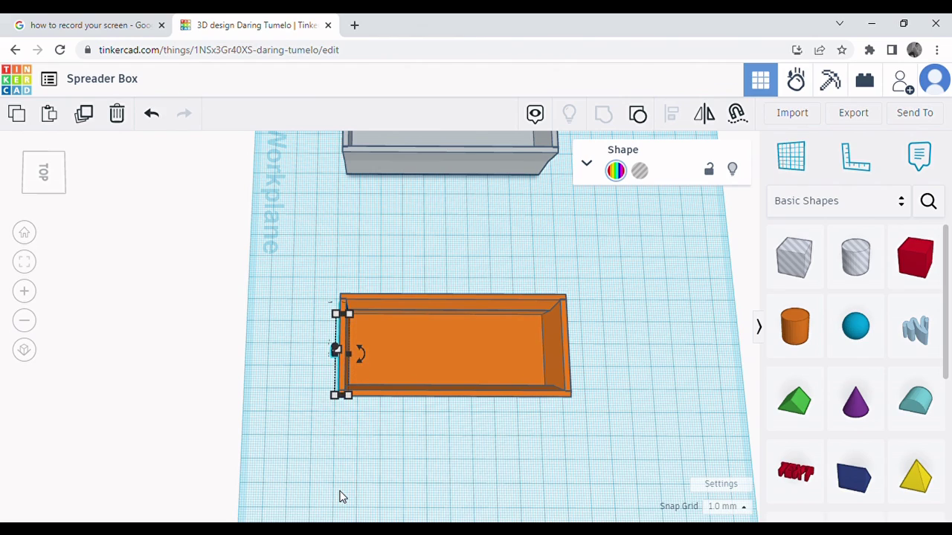
Select the orange box and the wall with cylinders and align them on their centres across the box's width.
right_drag(301, 424, 548, 361)
drag(462, 258, 366, 138)
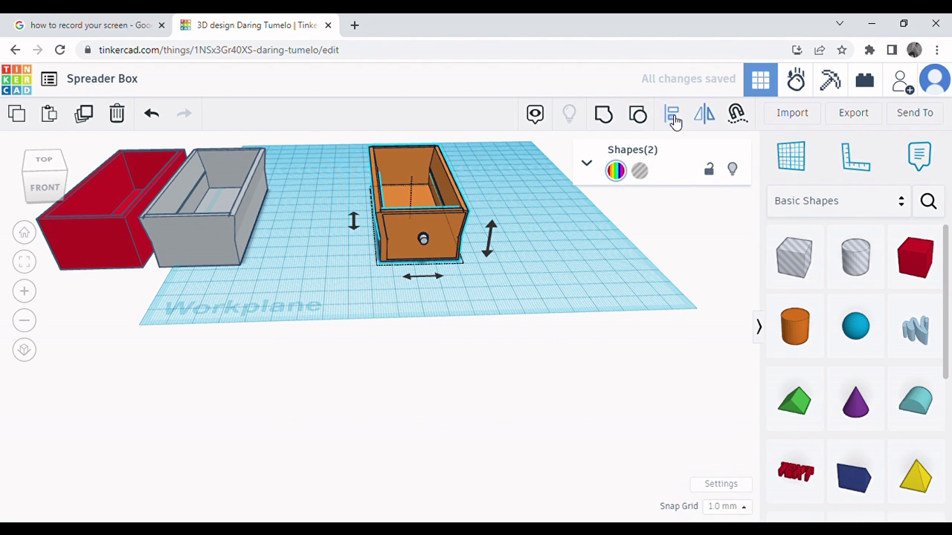
click(673, 115)
click(423, 277)
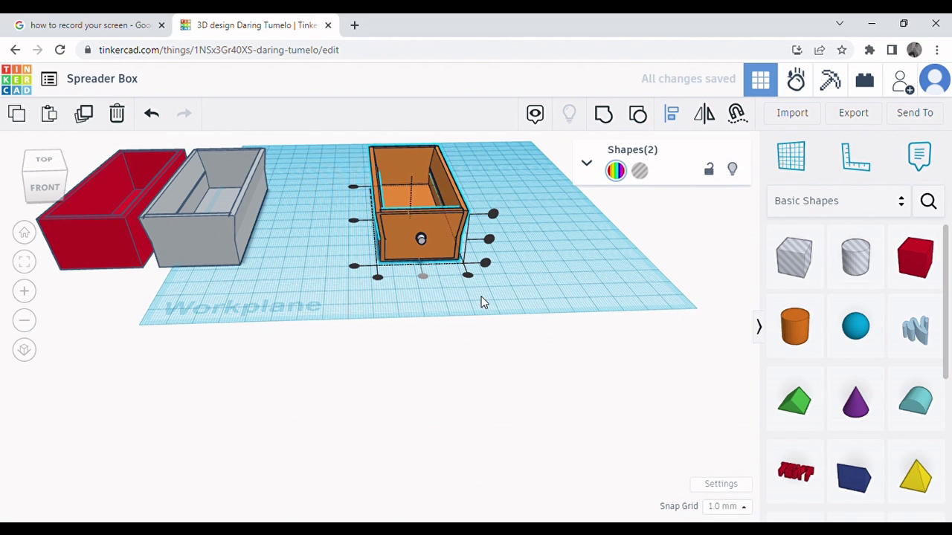
right_drag(483, 300, 474, 341)
scroll(388, 277, up, 2)
scroll(388, 282, up, 2)
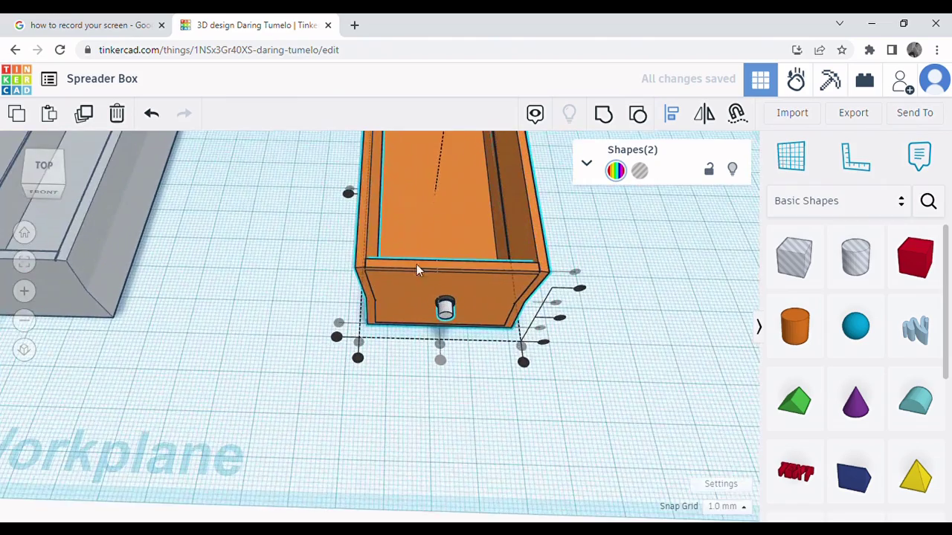
right_drag(480, 227, 485, 242)
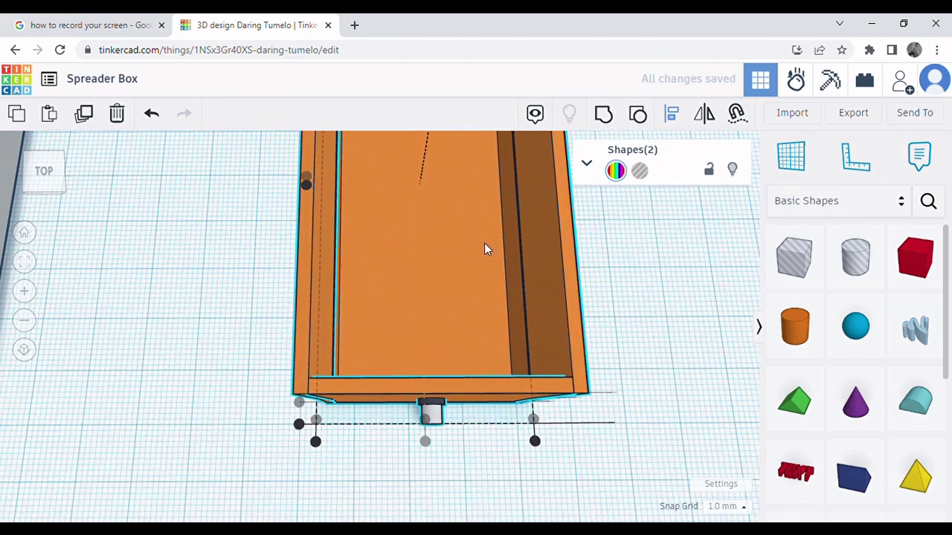
click(658, 292)
Slide the wall with cylinders inside the orange box, leaving a gap between it and the box's end wall.
click(429, 418)
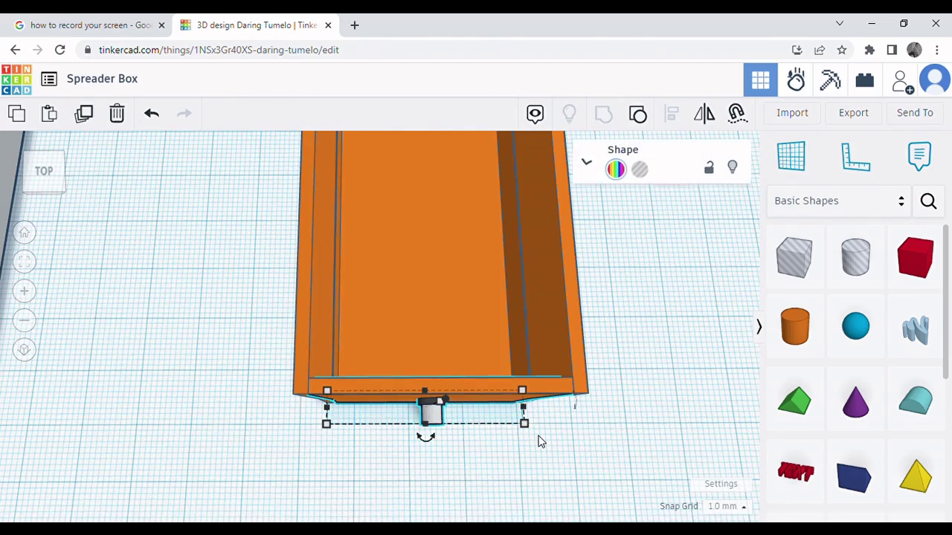
key(Up)
key(Up)
key(Up)
key(Up)
key(Up)
key(Up)
key(Up)
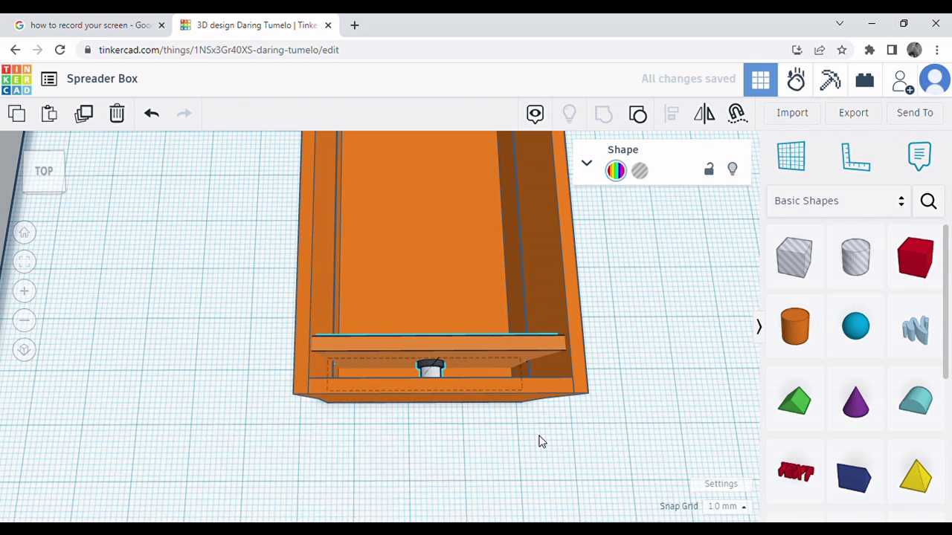
Nudge the inner wall back towards the box's end so the light grey cylinder reaches into the end wall.
right_drag(539, 435, 543, 424)
drag(443, 301, 446, 296)
click(525, 466)
right_drag(524, 467, 319, 489)
scroll(292, 347, up, 5)
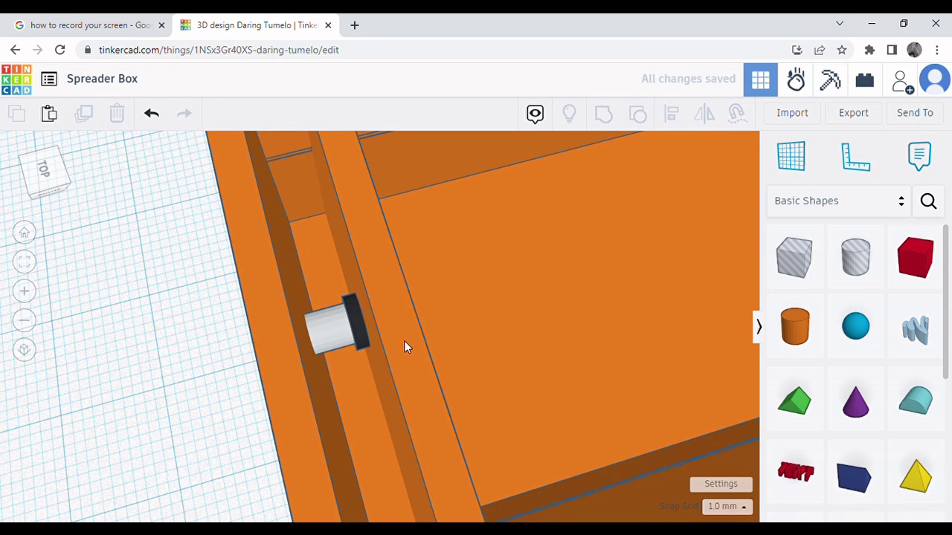
click(385, 347)
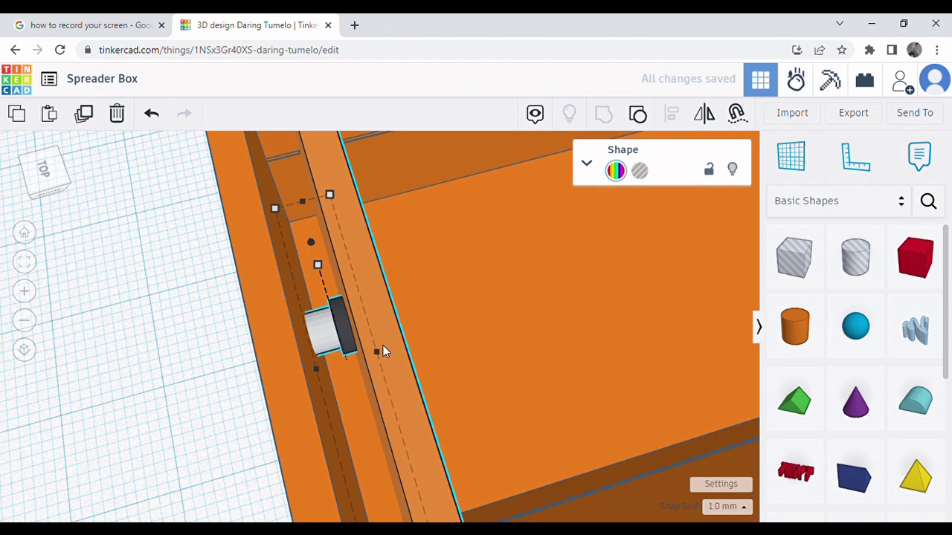
click(144, 391)
scroll(26, 218, down, 4)
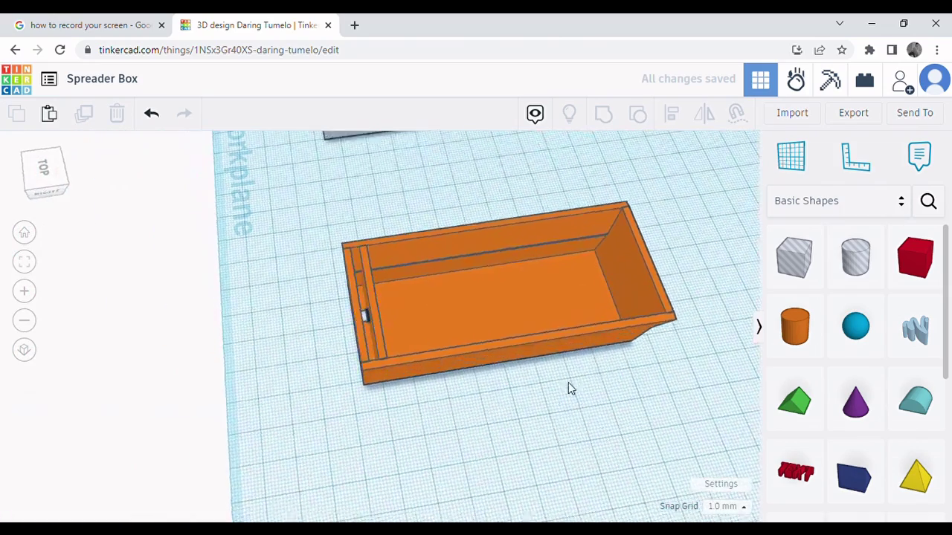
Place a wedge on the workplane beside the end of the box with the small frame and rotate it 90° horizontally.
right_drag(568, 383, 341, 325)
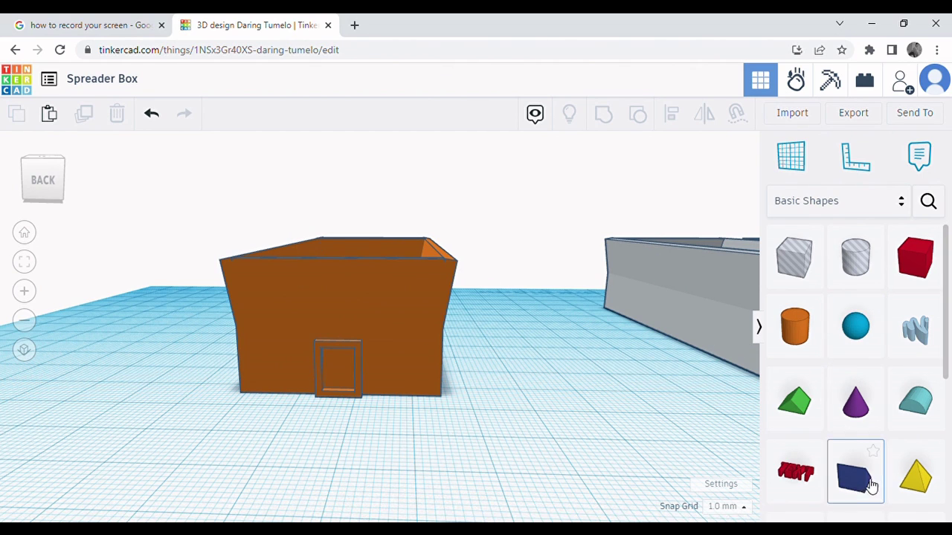
drag(870, 485, 581, 396)
right_drag(651, 391, 629, 435)
mouse_move(595, 421)
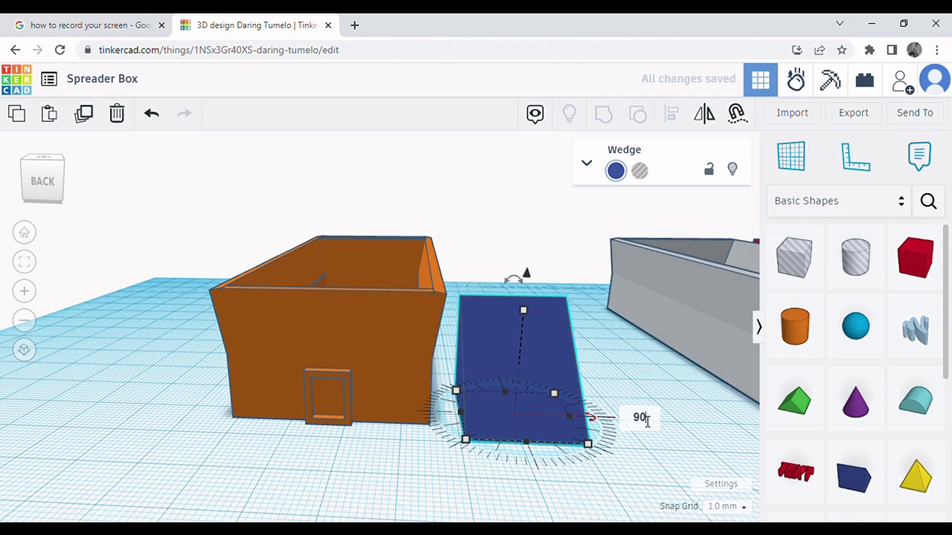
key(Return)
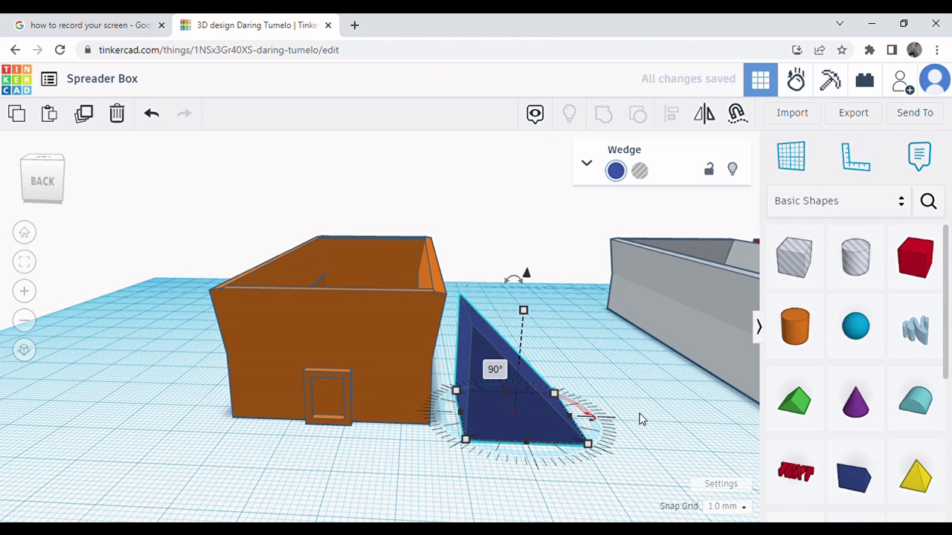
Mirror the wedge vertically and then across its width so its slope faces down towards the orange box.
click(702, 123)
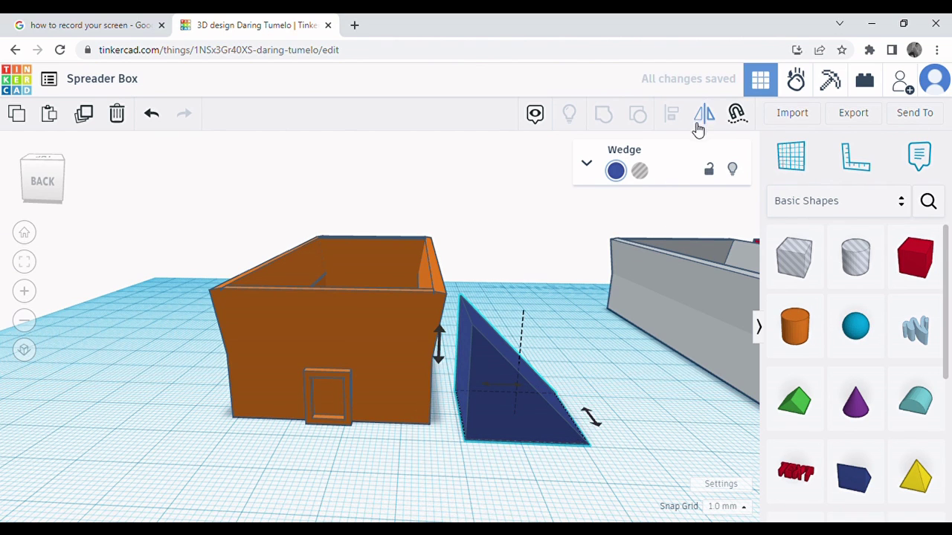
click(436, 347)
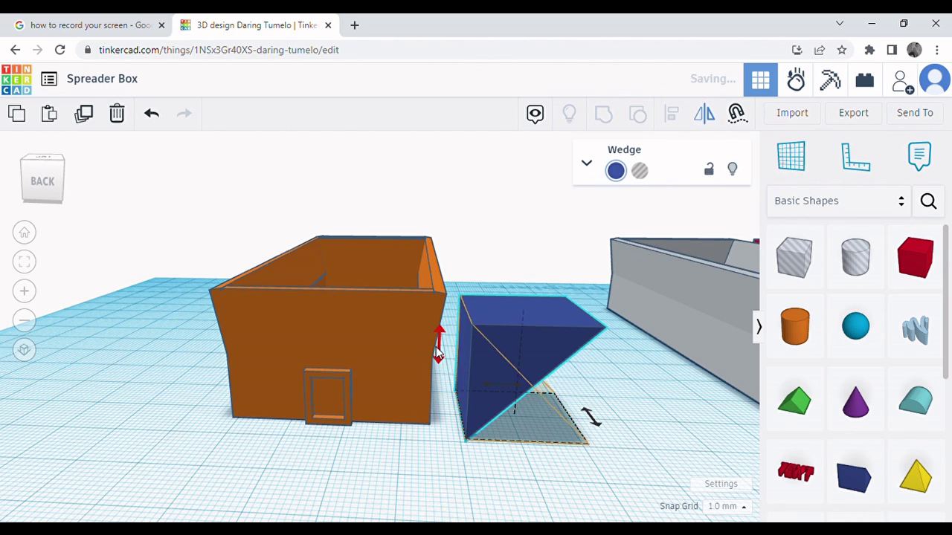
click(504, 385)
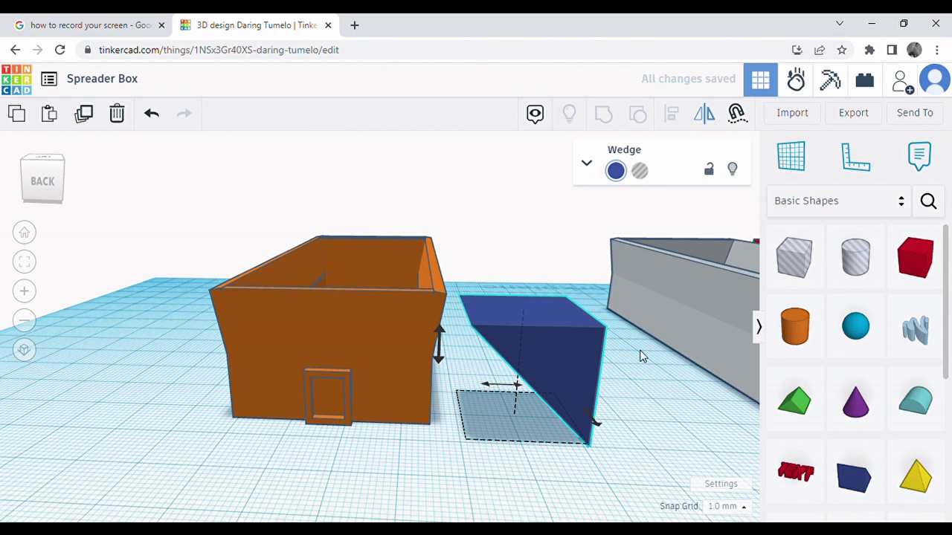
Turn the wedge into a hole and set its height to 2 mm.
click(639, 171)
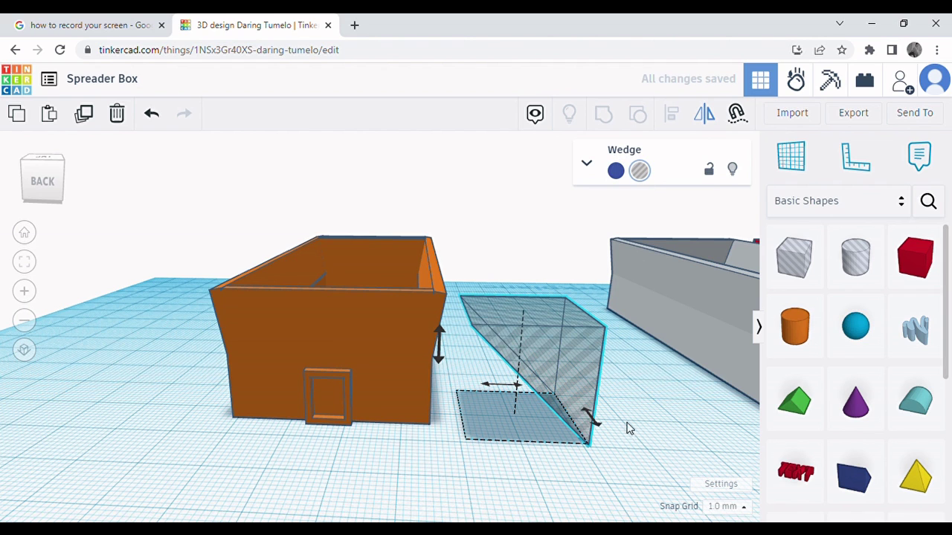
click(580, 378)
click(524, 312)
click(607, 364)
text(2)
key(Return)
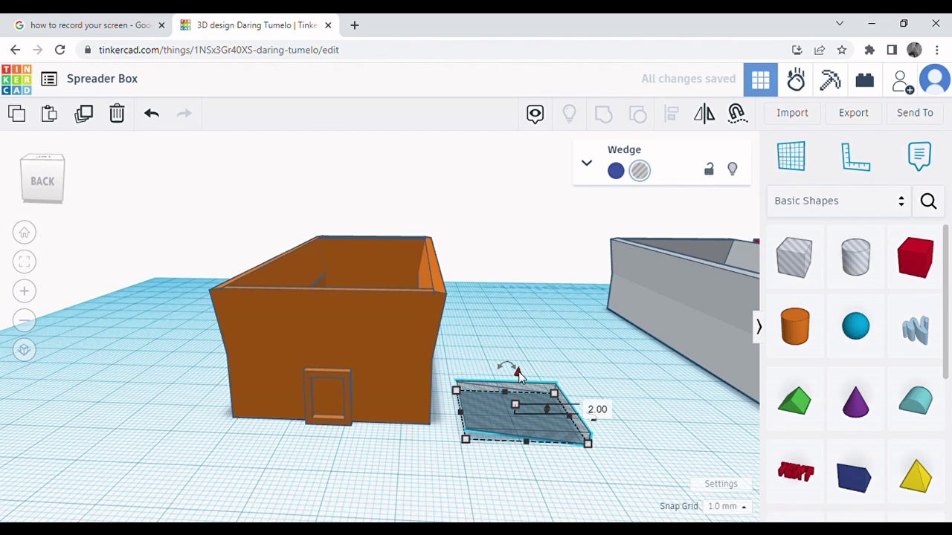
Raise the wedge hole to 22 mm above the workplane, near the height of the orange box's rim.
drag(518, 372, 500, 254)
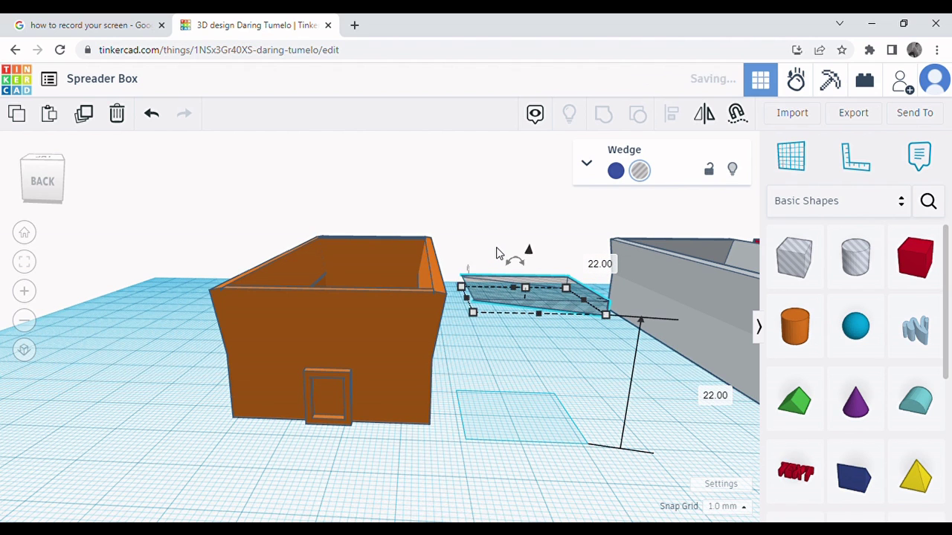
click(385, 328)
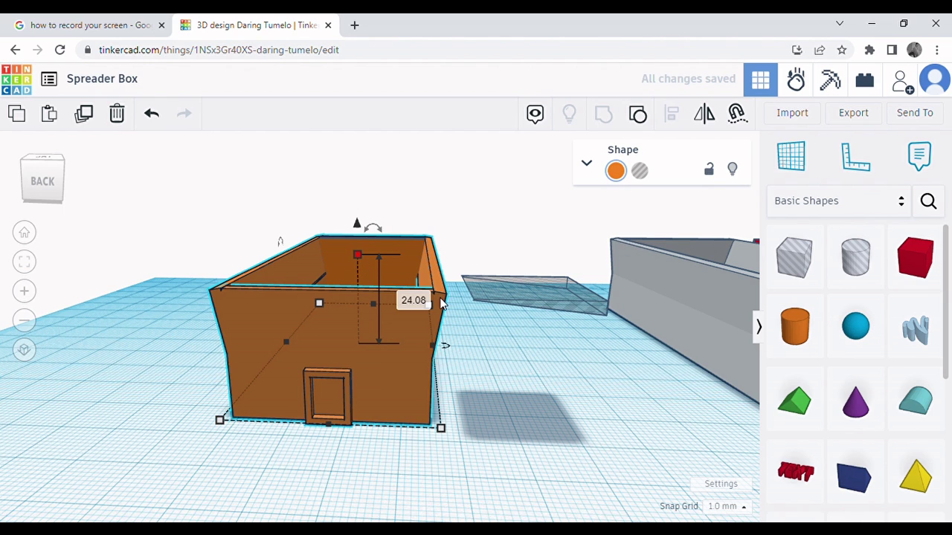
click(555, 304)
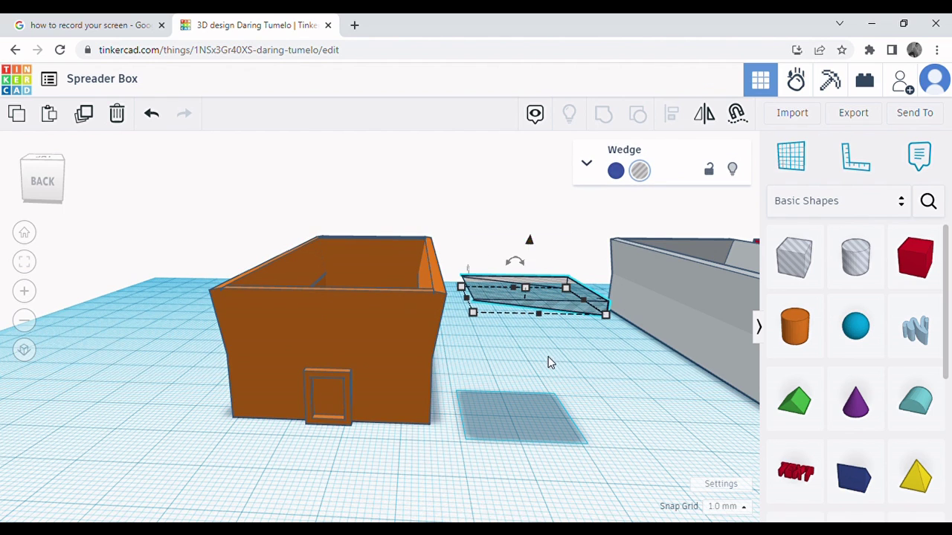
Nudge the raised wedge hole sideways onto the orange box so it covers half of the framed end's rim.
scroll(487, 336, up, 1)
key(Left)
key(Left)
key(Left)
key(Left)
key(Left)
key(Left)
key(Left)
key(Left)
key(Left)
key(Left)
key(Left)
key(Left)
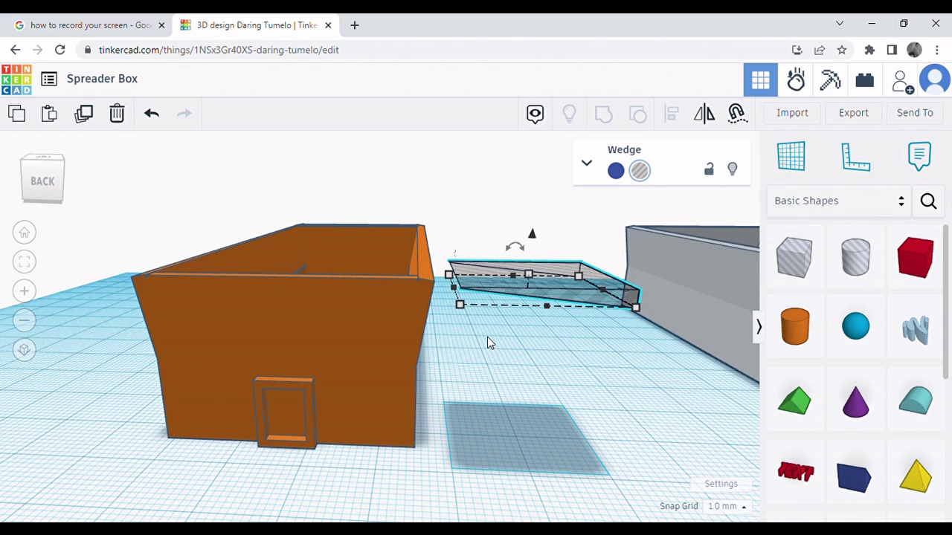
key(Left)
key(Left)
key(Left)
key(Left)
key(Left)
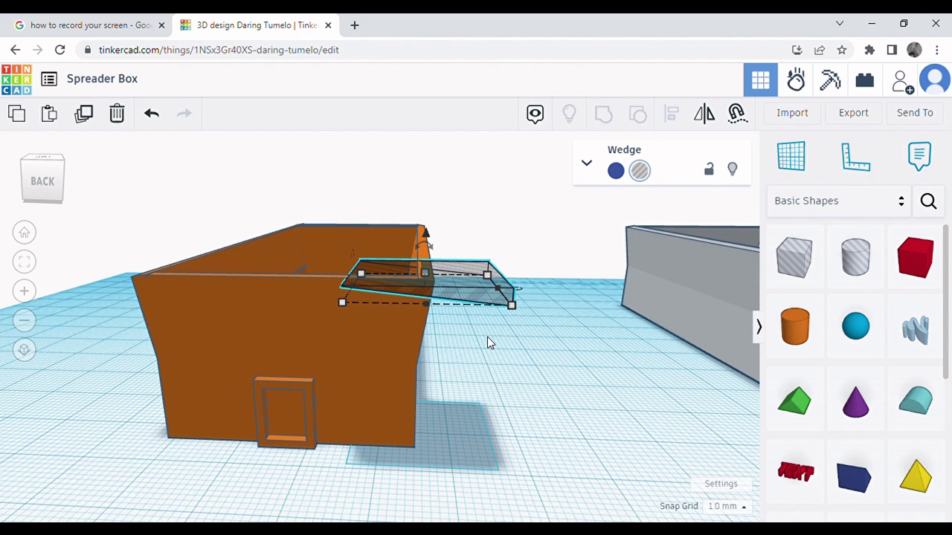
key(Left)
key(Left)
key(Left)
key(Left)
key(Left)
key(Left)
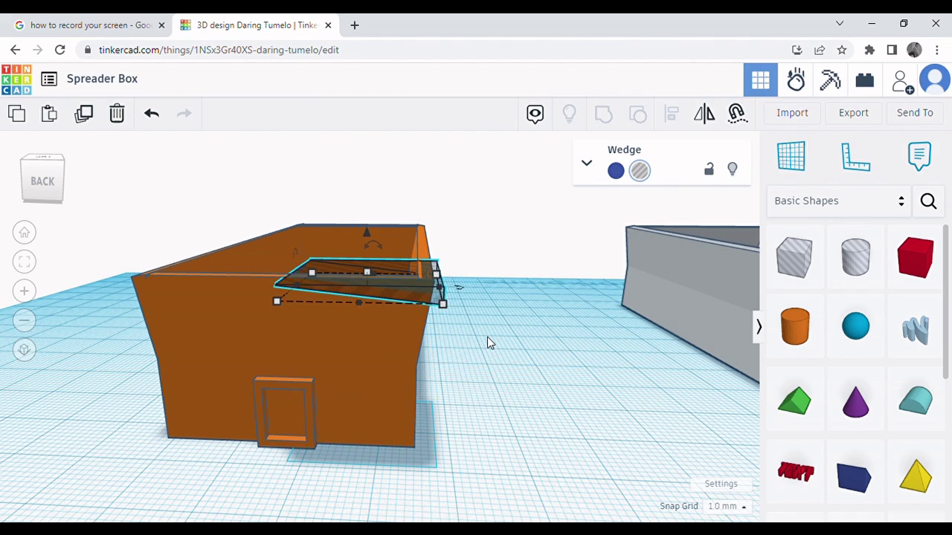
Set the wedge hole's length along the orange box to 100 mm.
right_drag(487, 342, 345, 359)
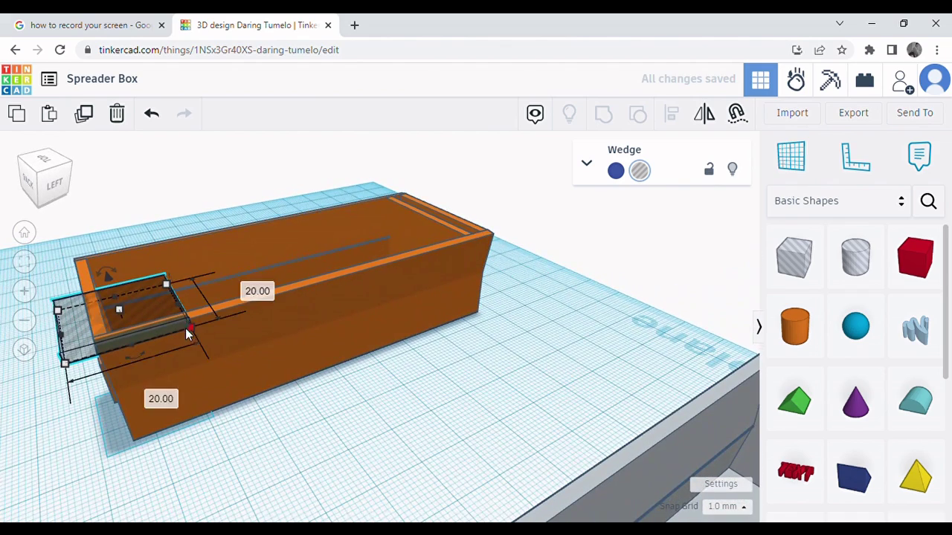
click(154, 400)
text(100)
key(Return)
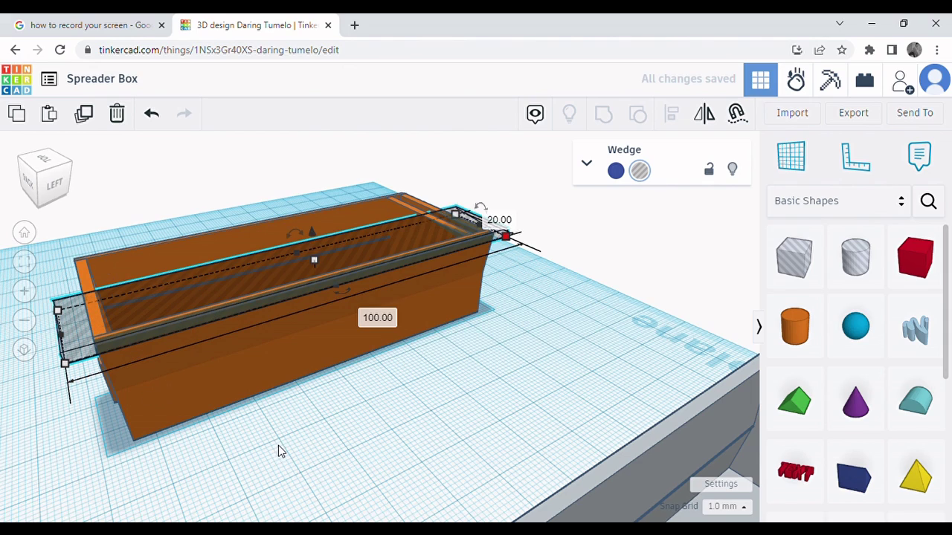
click(280, 444)
Duplicate the long wedge hole in place and mirror the copy across the box's width.
right_drag(280, 444, 408, 409)
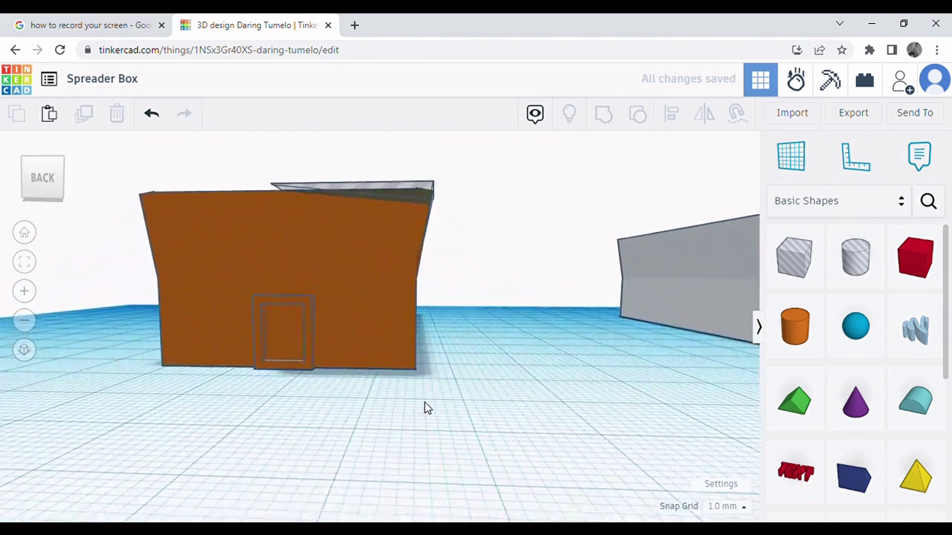
right_drag(425, 402, 426, 418)
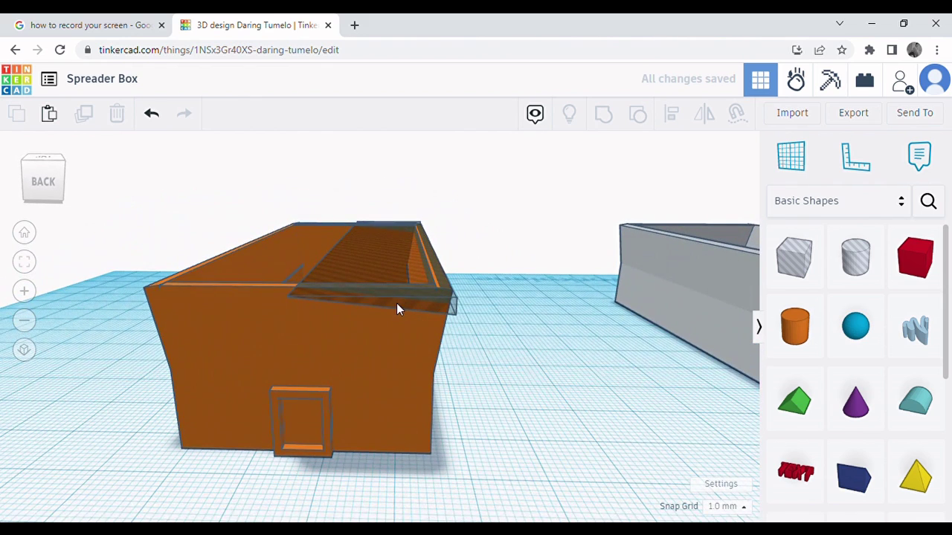
click(396, 303)
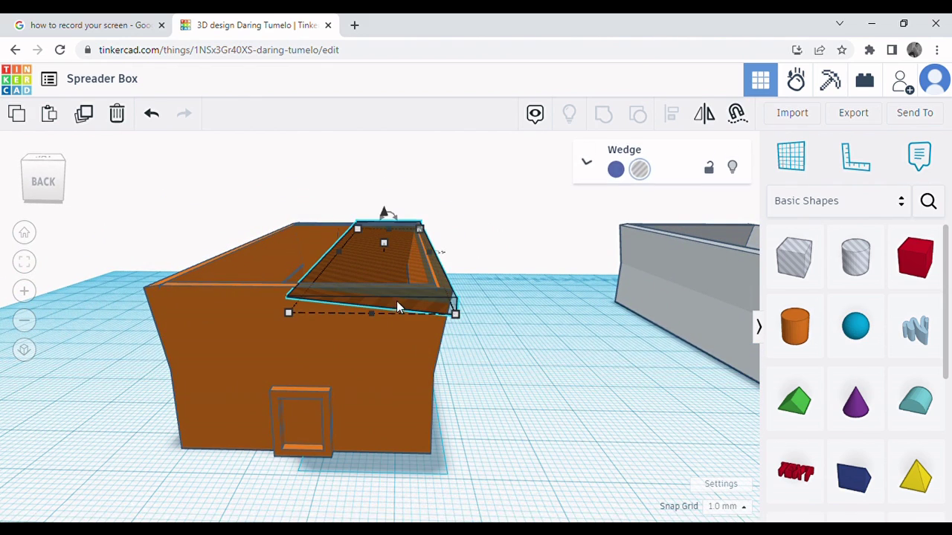
click(85, 115)
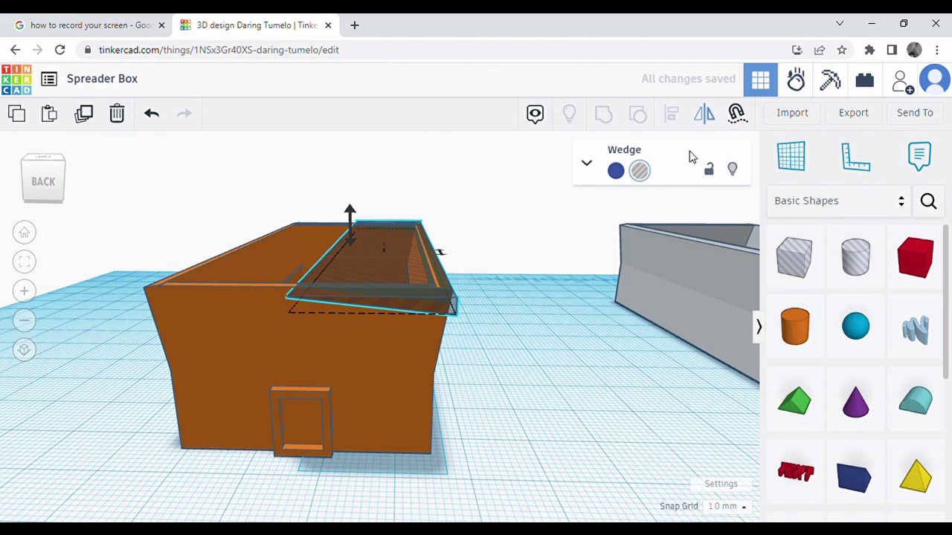
right_drag(438, 258, 476, 297)
click(369, 201)
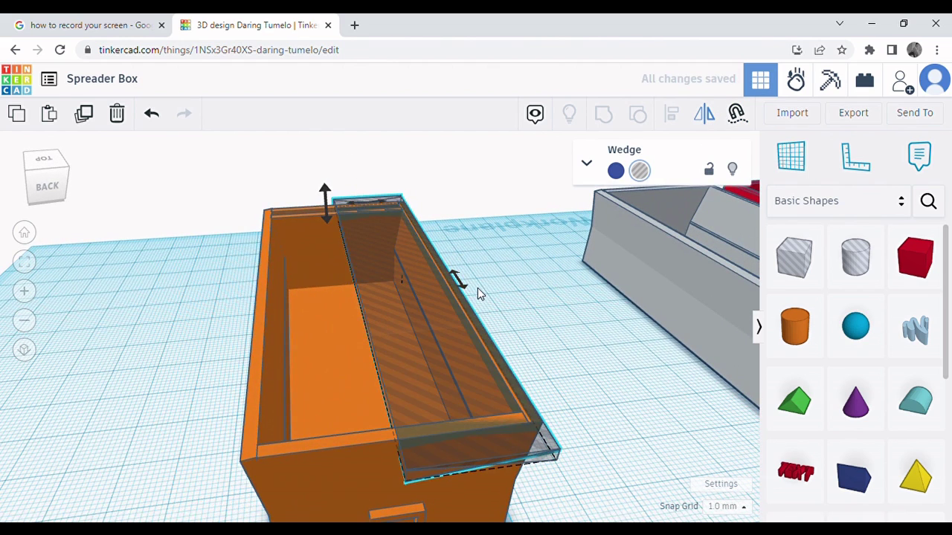
Nudge the mirrored wedge copy over the other half of the box so both thin edges meet at the centre.
key(Left)
key(Left)
key(Left)
key(Left)
key(Left)
key(Left)
key(Left)
key(Left)
key(Left)
key(Left)
key(Left)
key(Left)
key(Left)
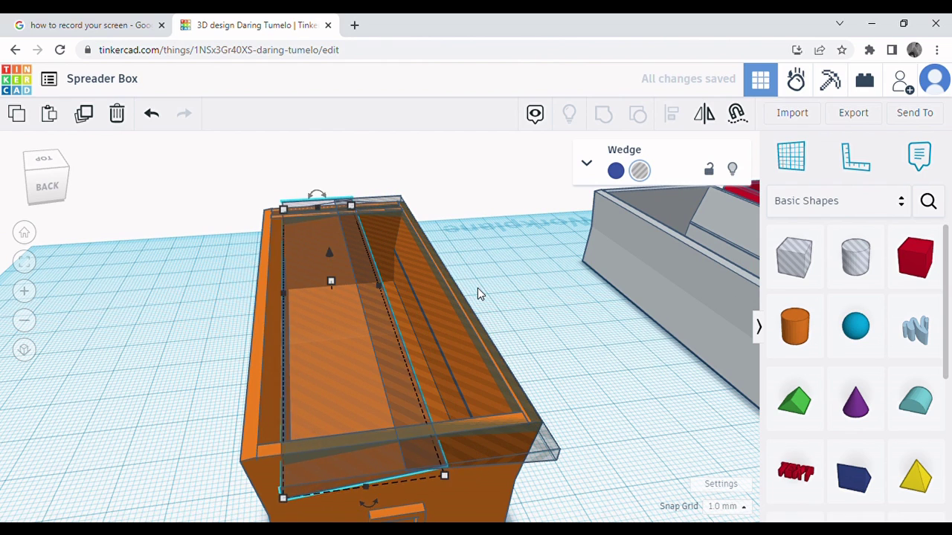
key(Left)
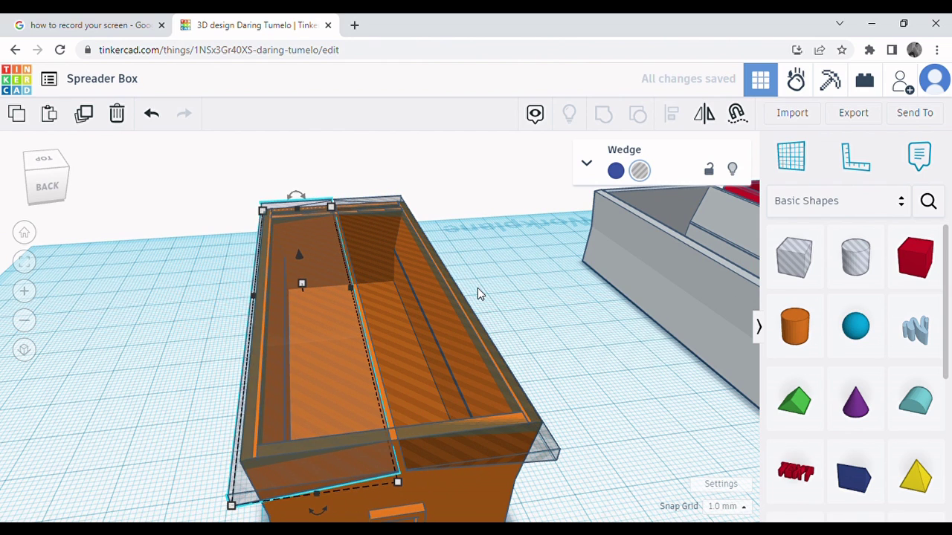
Set the mirrored wedge copy's elevation above the workplane to 22.5 mm.
mouse_move(544, 333)
right_down()
mouse_move(549, 294)
mouse_move(527, 349)
mouse_move(553, 333)
right_up()
scroll(171, 380, up, 3)
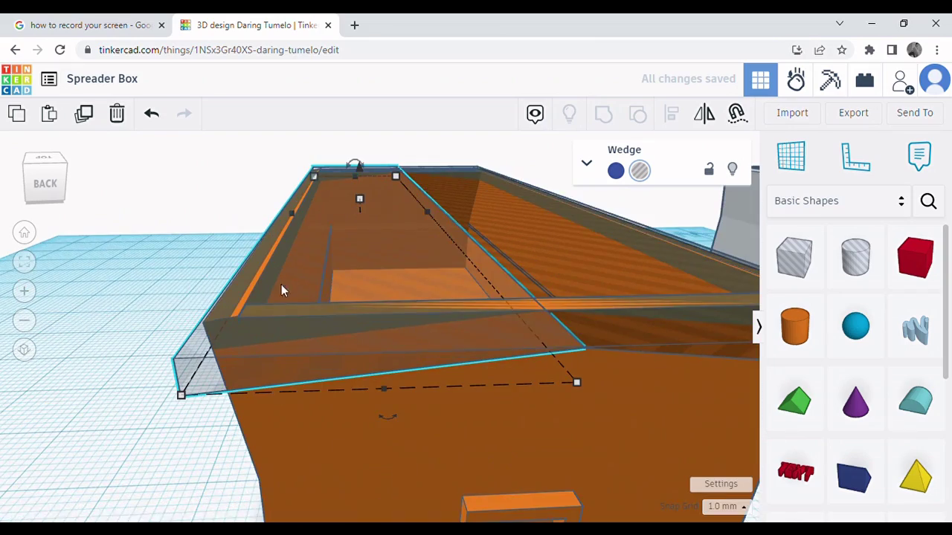
scroll(281, 302, up, 5)
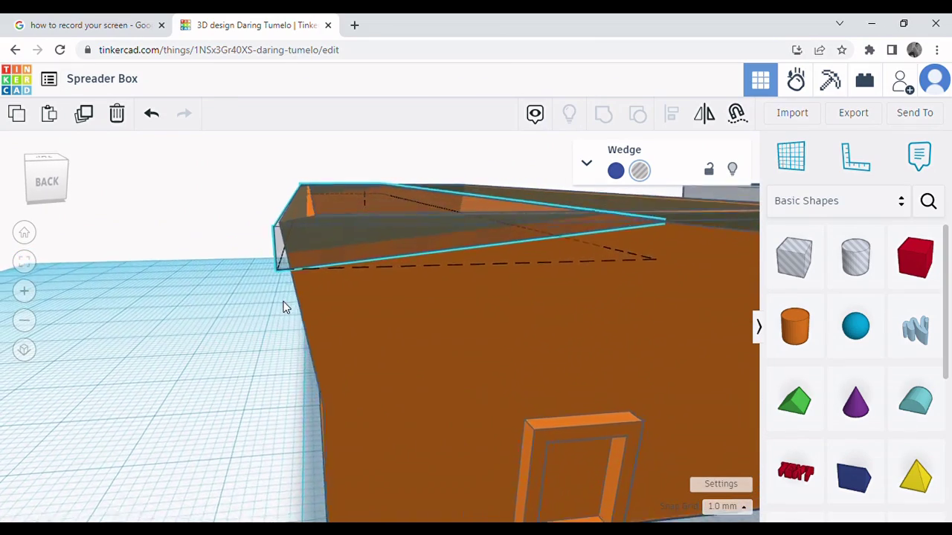
scroll(281, 306, down, 5)
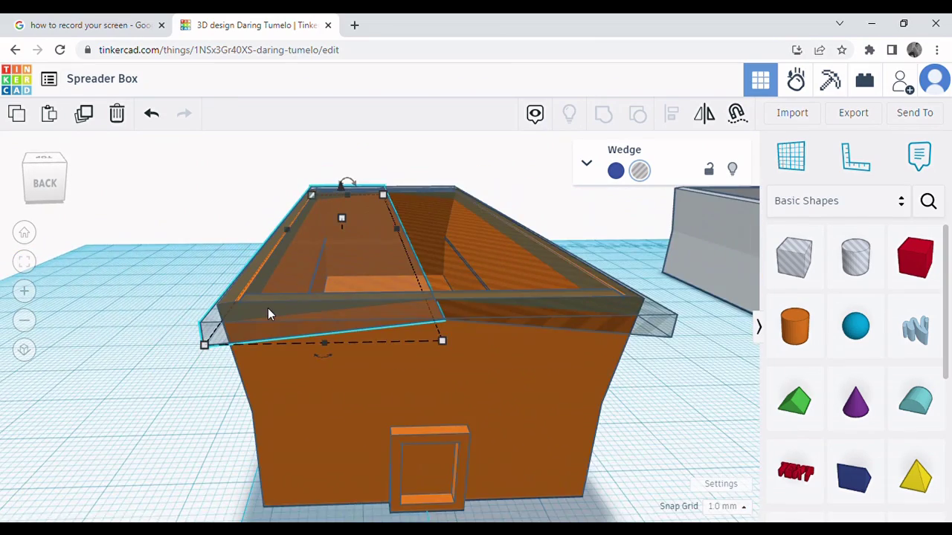
scroll(268, 308, down, 2)
drag(335, 191, 336, 195)
click(503, 418)
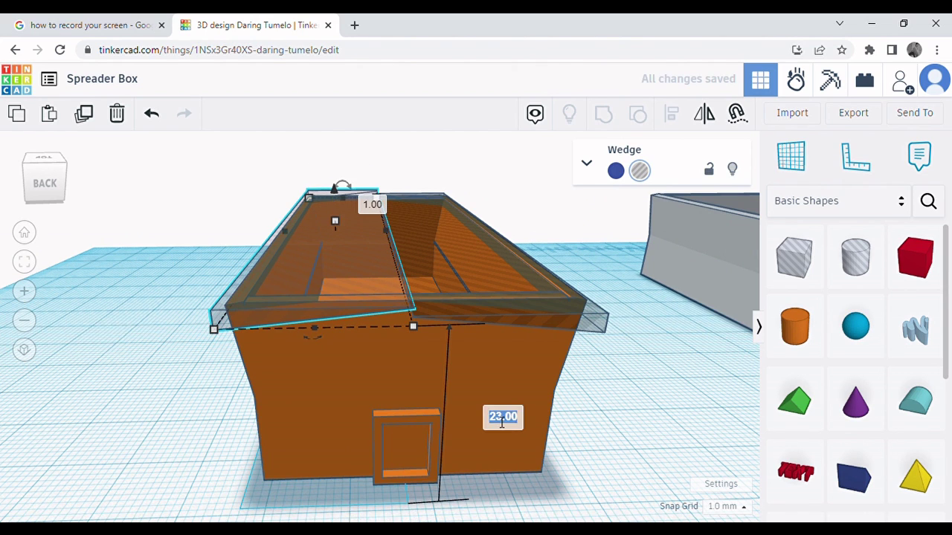
text(22)
key(Return)
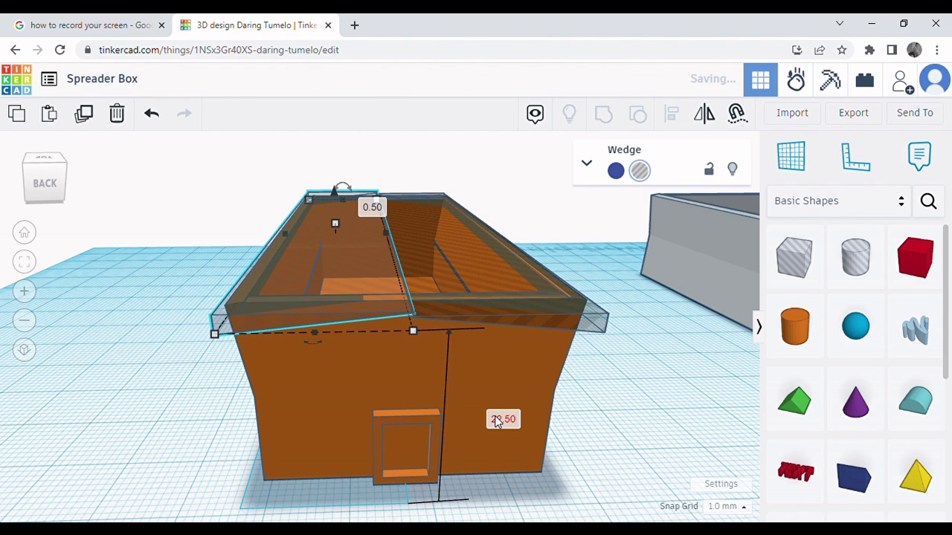
Set the original wedge hole's elevation to 22.5 mm to match the mirrored copy.
click(555, 319)
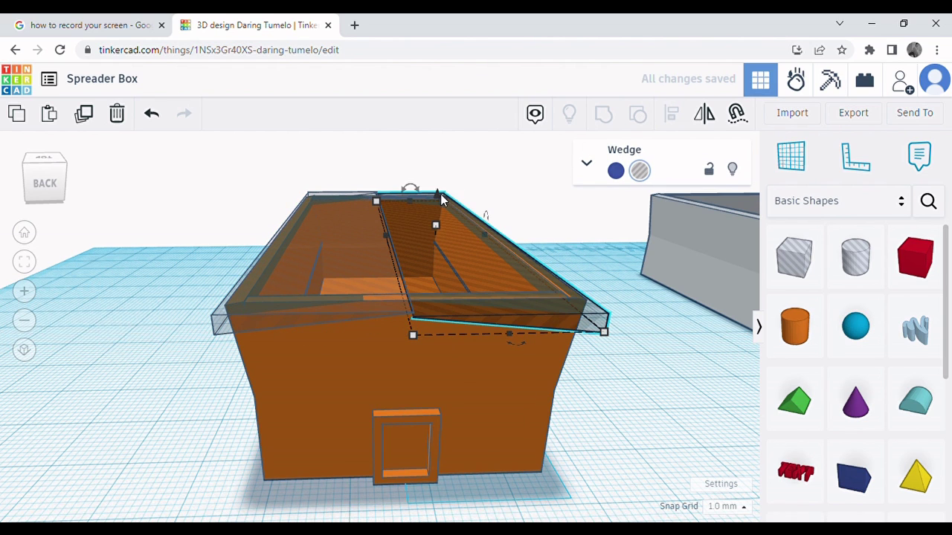
drag(438, 195, 438, 188)
click(690, 426)
text(22)
key(Return)
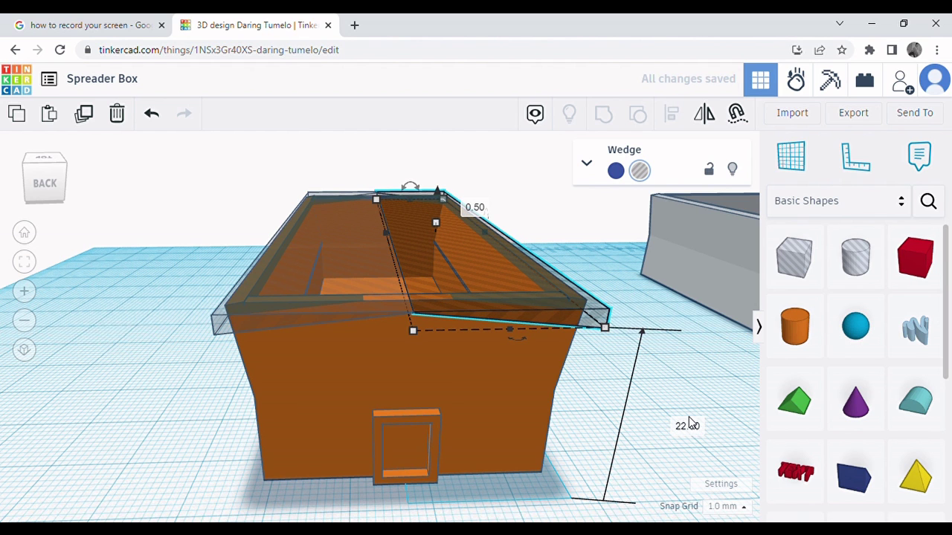
Try grouping the orange box with both wedge holes, inspect the cut rim, and undo the grouping.
click(698, 395)
right_drag(697, 394, 624, 397)
drag(623, 402, 237, 201)
click(604, 114)
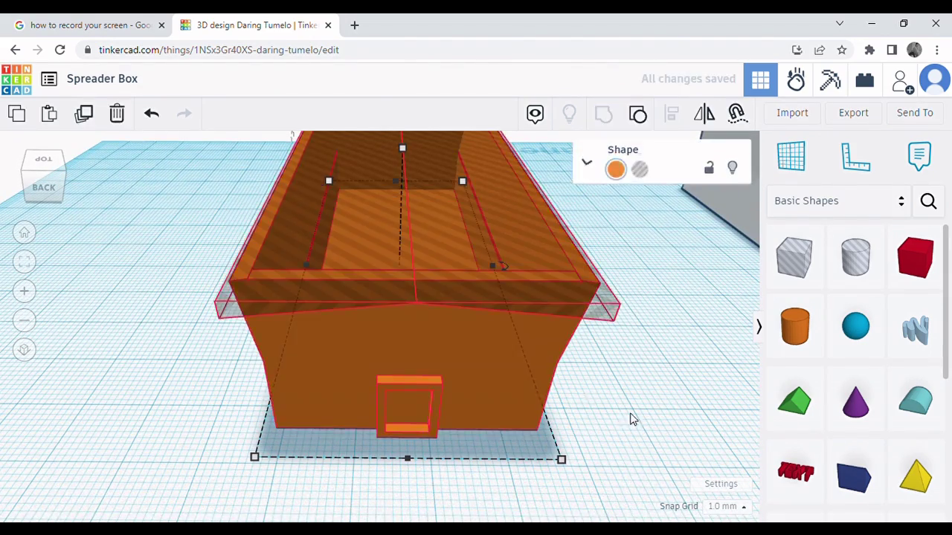
click(634, 414)
right_drag(635, 414, 610, 417)
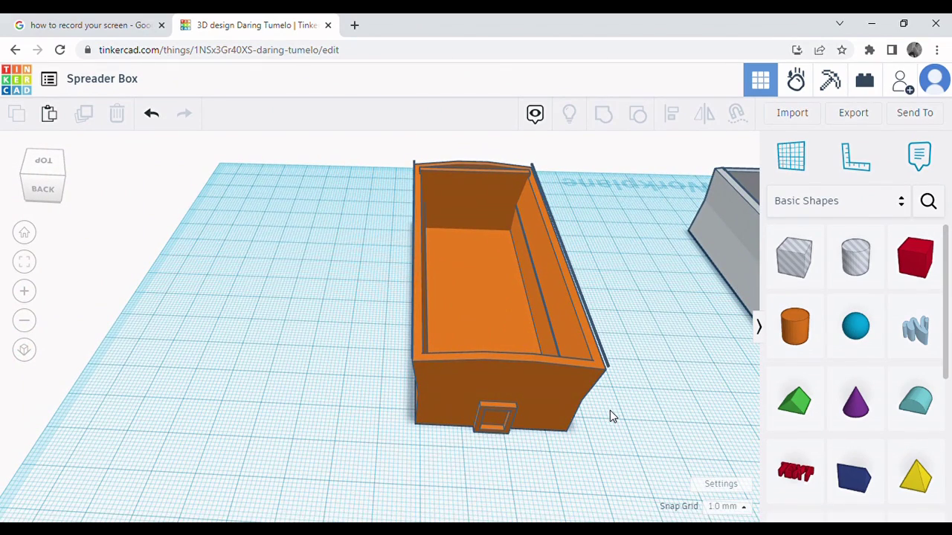
click(152, 113)
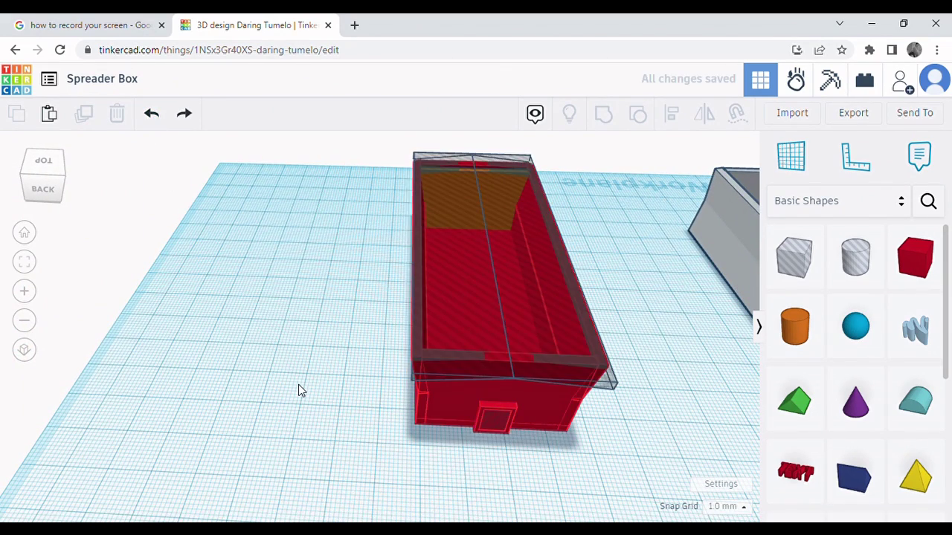
Group the box and both wedge holes again, examine the outer edges of the rim closely, and undo it.
key(ctrl+y)
scroll(327, 286, down, 3)
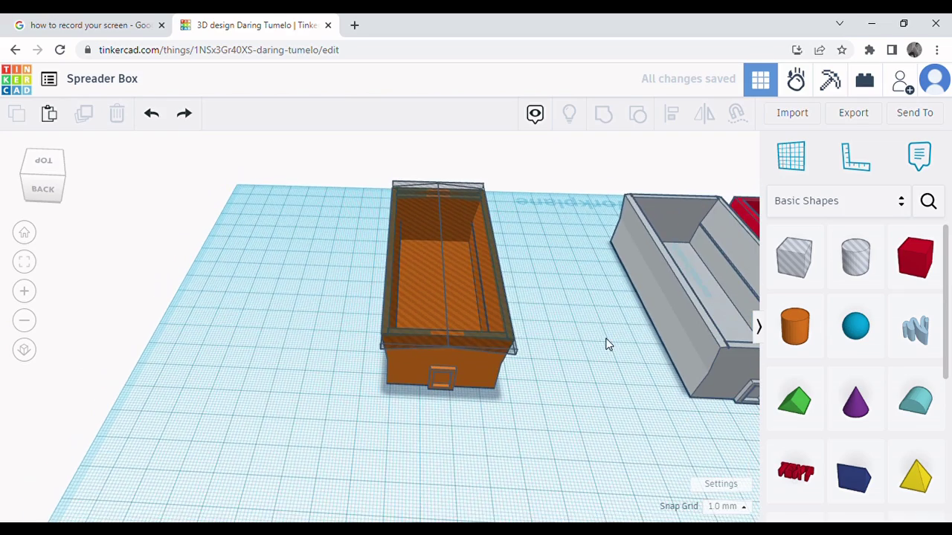
right_drag(606, 345, 609, 460)
drag(539, 376, 340, 148)
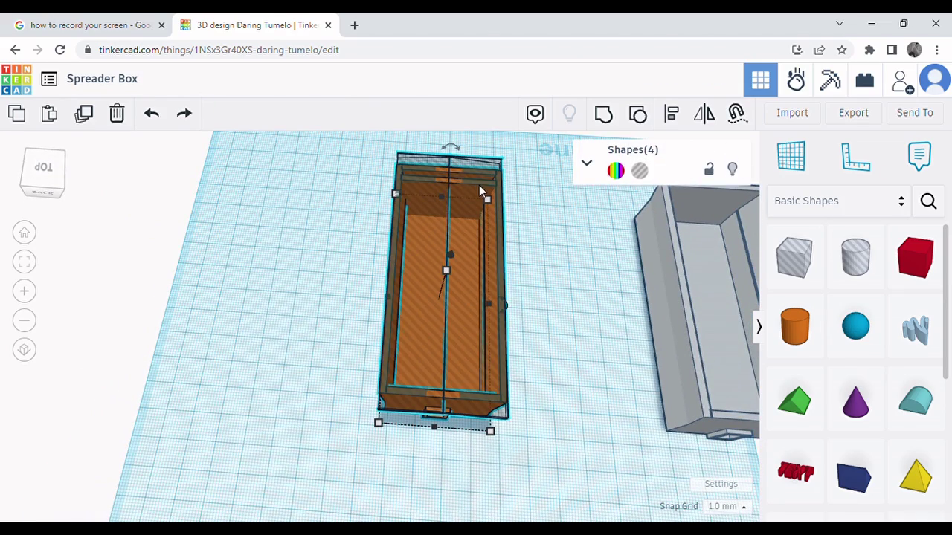
click(603, 113)
click(542, 280)
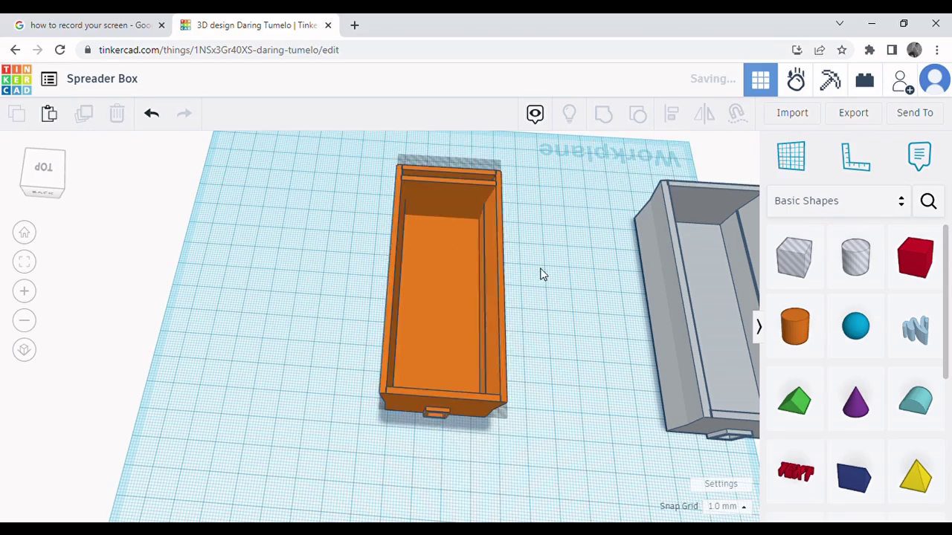
right_drag(586, 282, 527, 260)
scroll(527, 263, up, 8)
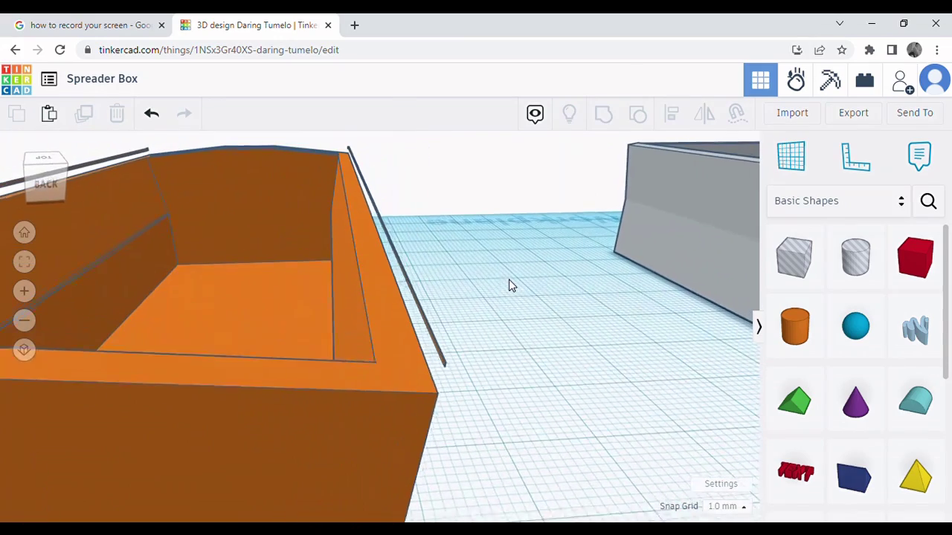
scroll(510, 285, up, 2)
click(151, 113)
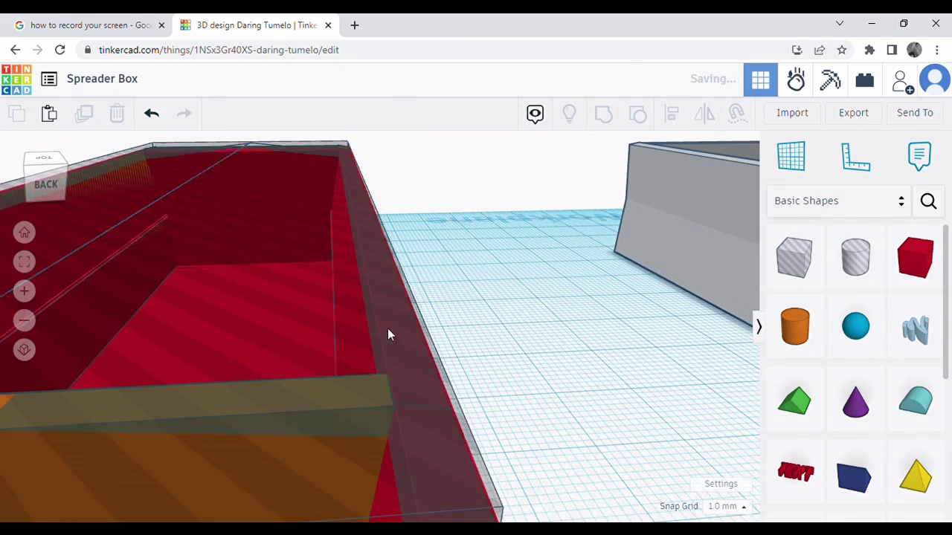
Widen the original wedge hole to 21 mm so it reaches further past the box's side.
right_drag(555, 386, 532, 369)
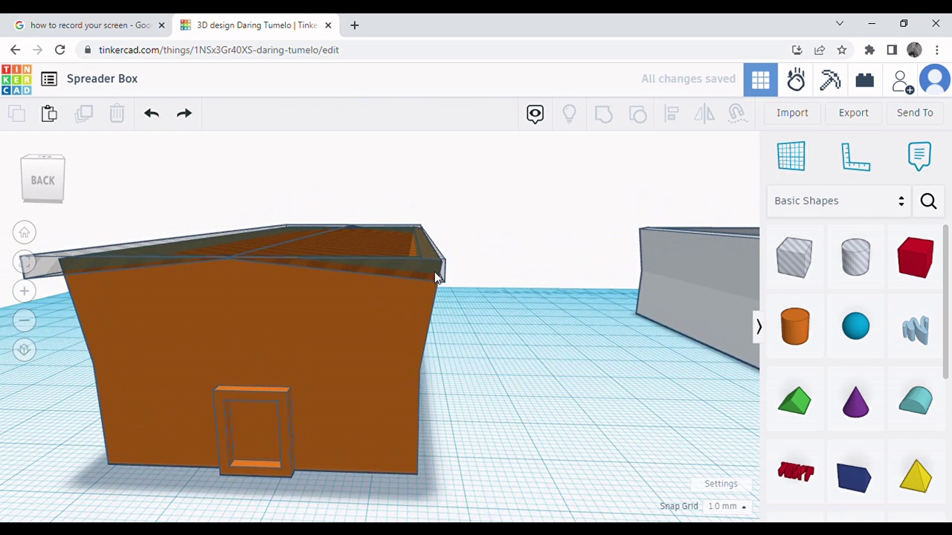
click(432, 271)
mouse_move(445, 283)
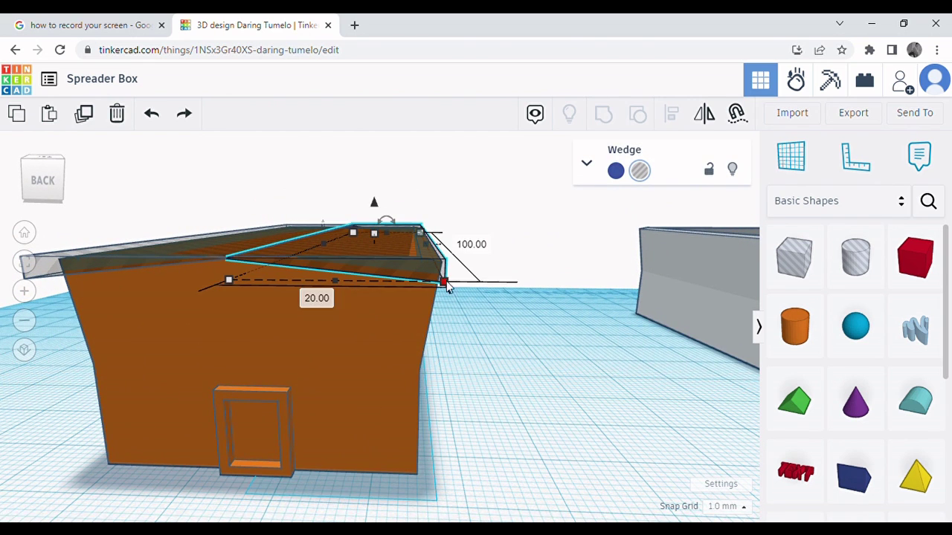
click(325, 301)
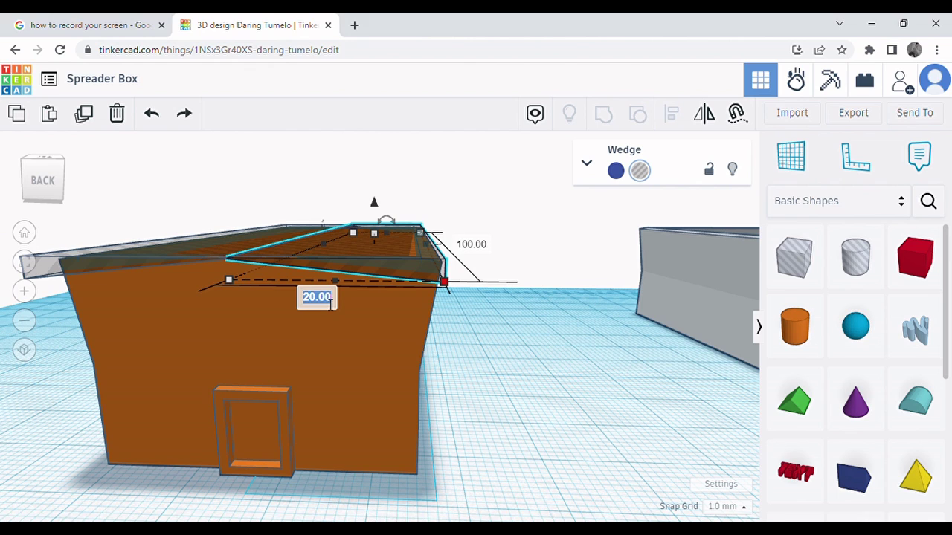
click(228, 280)
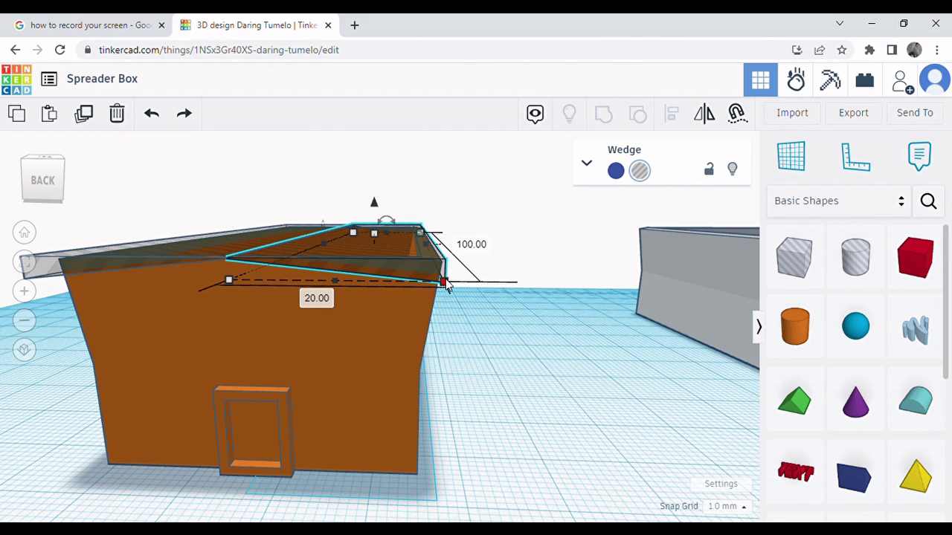
text(21)
key(Return)
Widen the mirrored wedge hole on the opposite side of the box to 21 mm as well.
right_drag(450, 336, 447, 328)
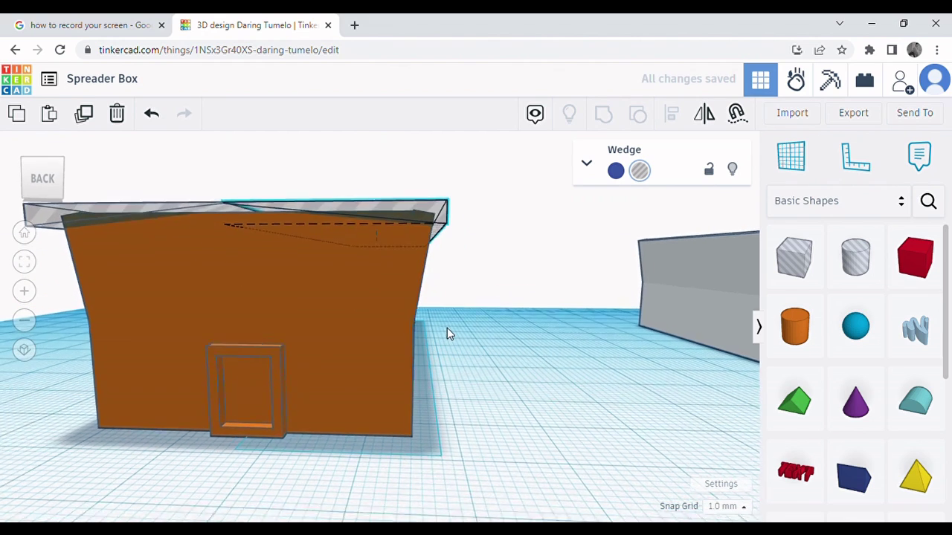
scroll(564, 329, down, 2)
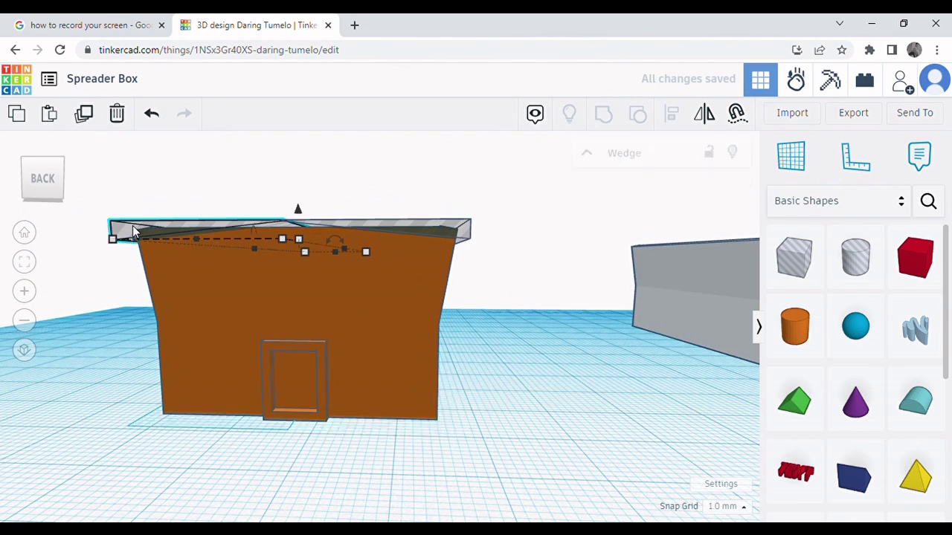
right_drag(117, 251, 145, 318)
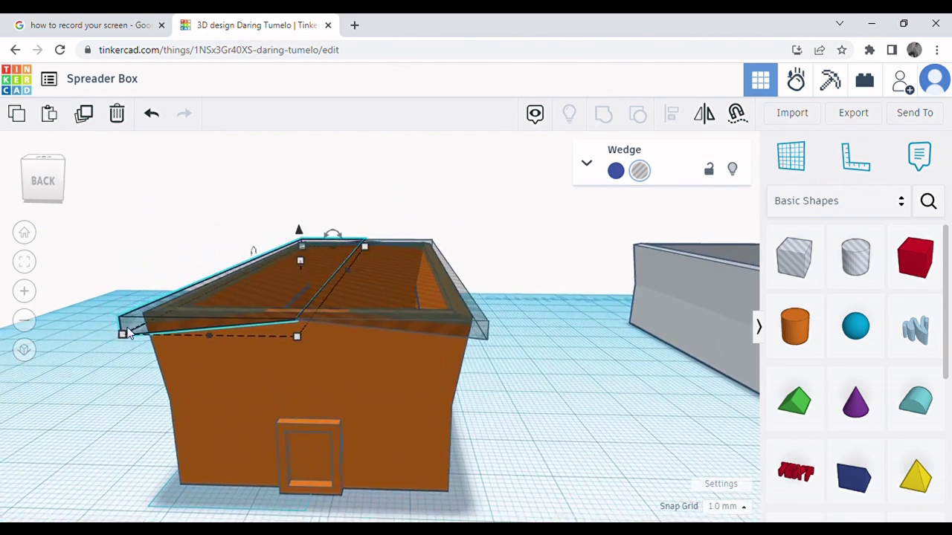
mouse_move(125, 338)
click(167, 368)
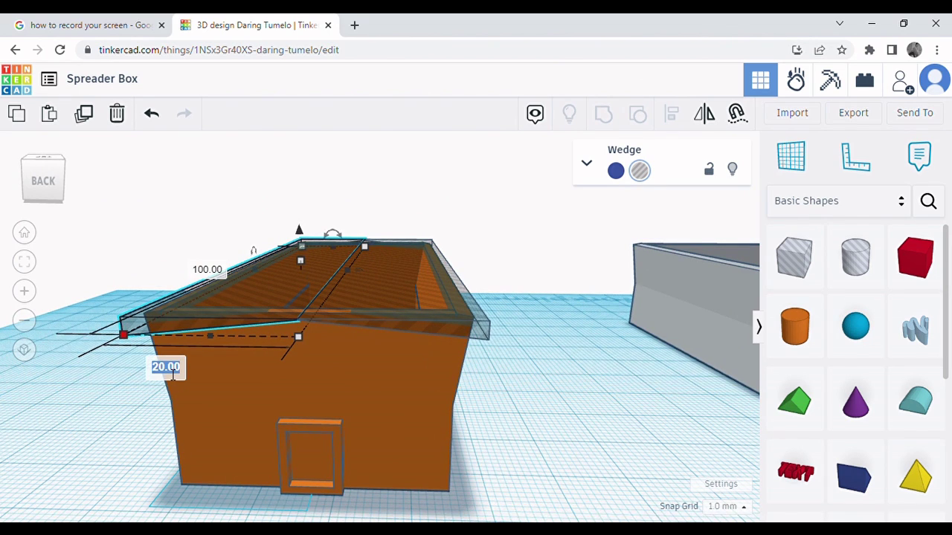
text(21)
key(Return)
Group the orange box with both widened wedge holes to cut its end rims into a shallow peak.
click(540, 362)
right_drag(540, 362, 522, 294)
right_drag(208, 194, 487, 402)
drag(354, 279, 261, 149)
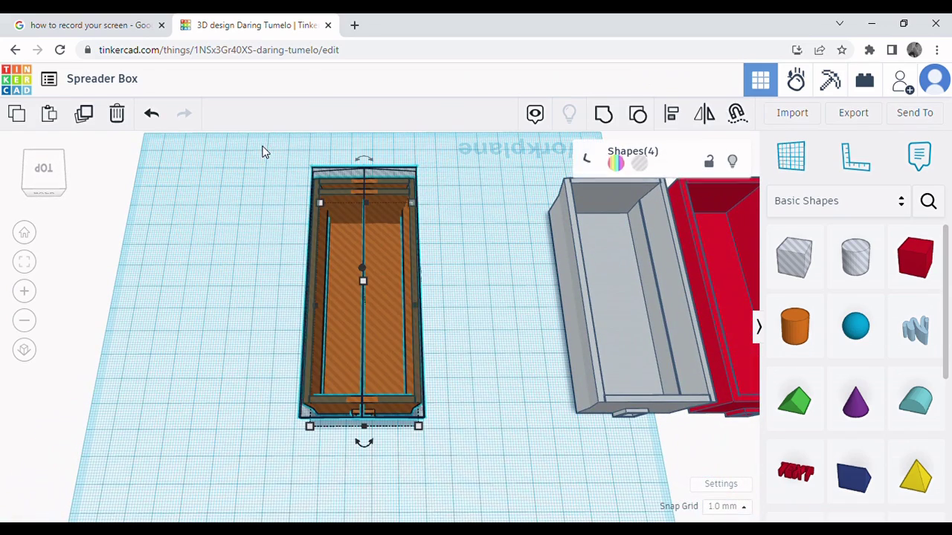
click(606, 115)
click(501, 330)
right_drag(499, 326, 519, 276)
scroll(143, 369, down, 3)
right_drag(584, 374, 544, 379)
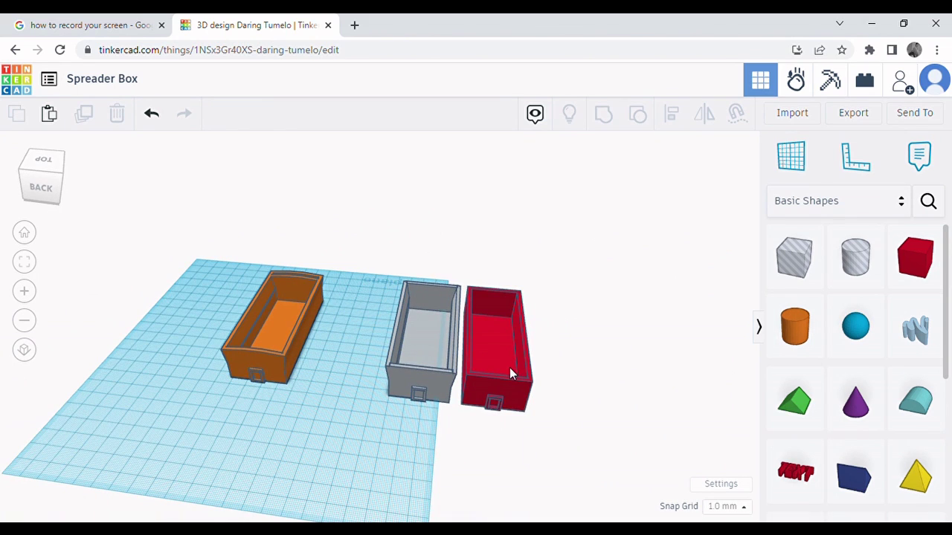